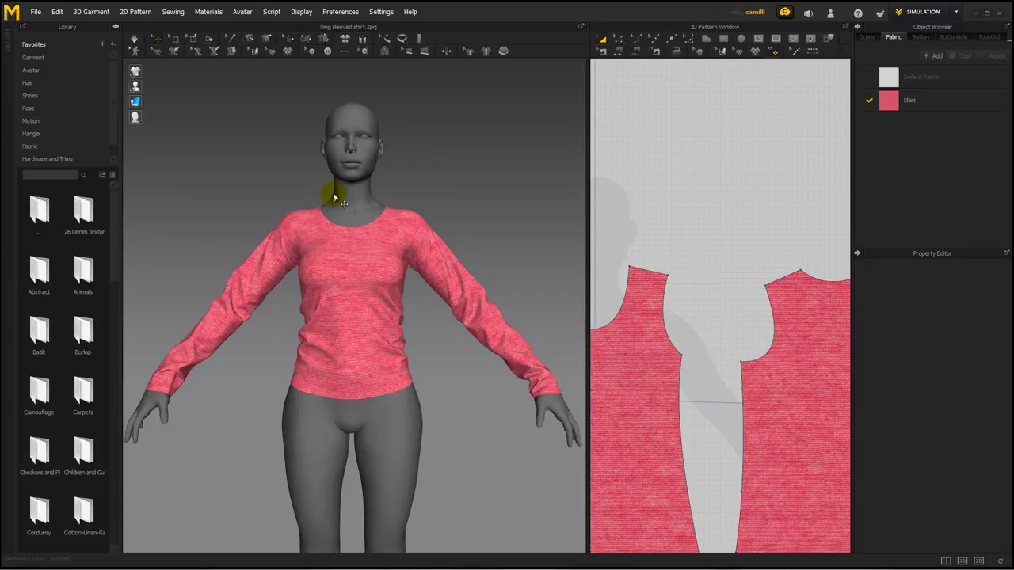
Browse the library's Avatar collection for the Sansar female and male avatars
click(35, 72)
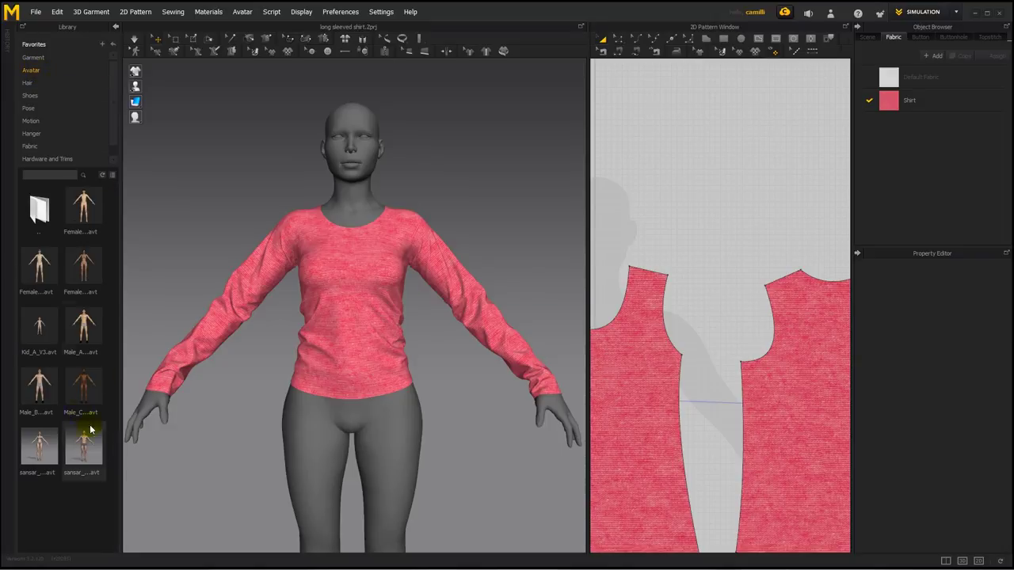
click(40, 449)
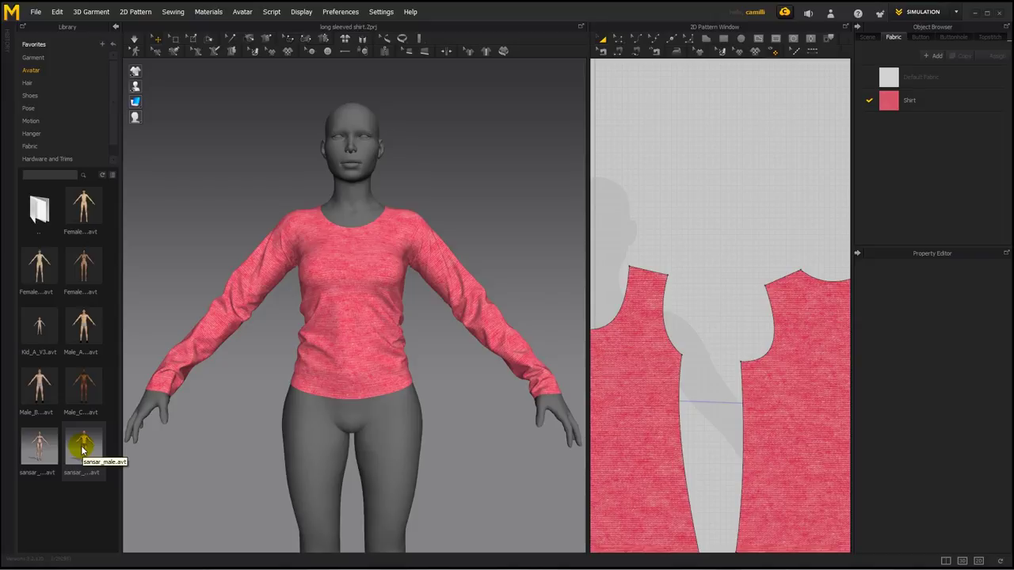
drag(85, 450, 262, 293)
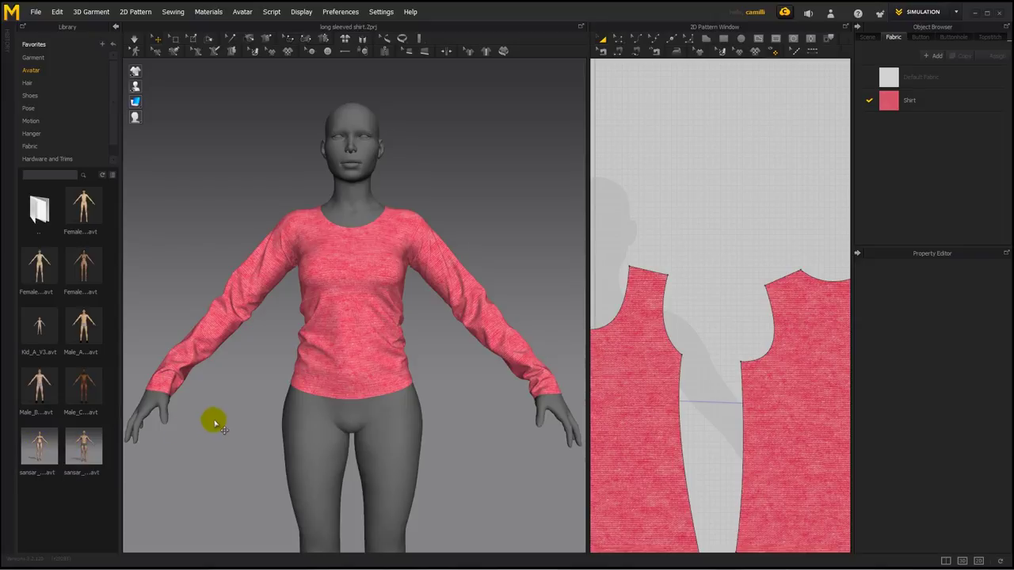
Show the avatar's X-ray joints, select the right shoulder joint and hide the joints again
drag(212, 413, 238, 387)
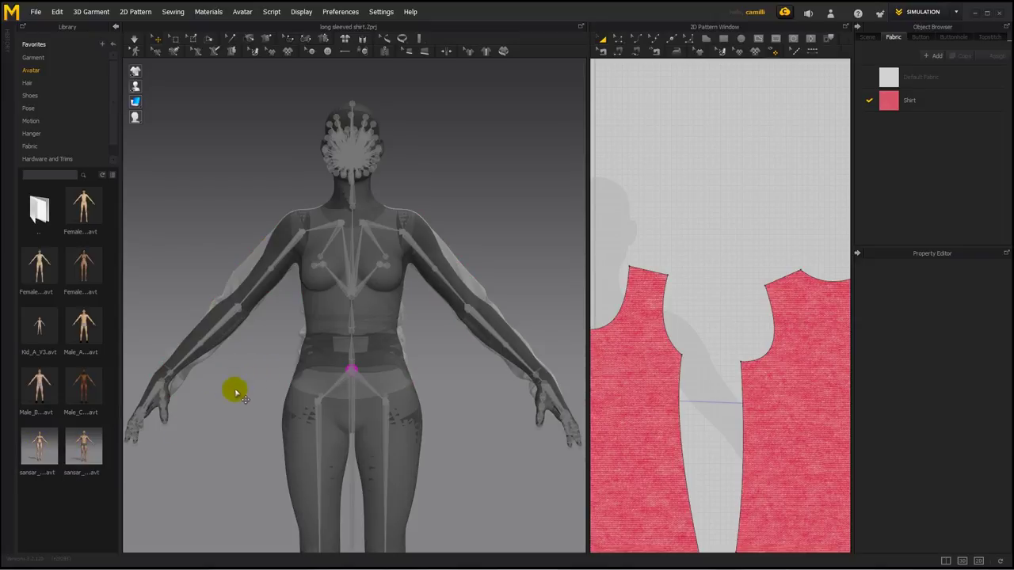
click(302, 234)
mouse_move(267, 217)
mouse_down()
mouse_move(272, 187)
mouse_move(251, 208)
mouse_move(267, 216)
mouse_up()
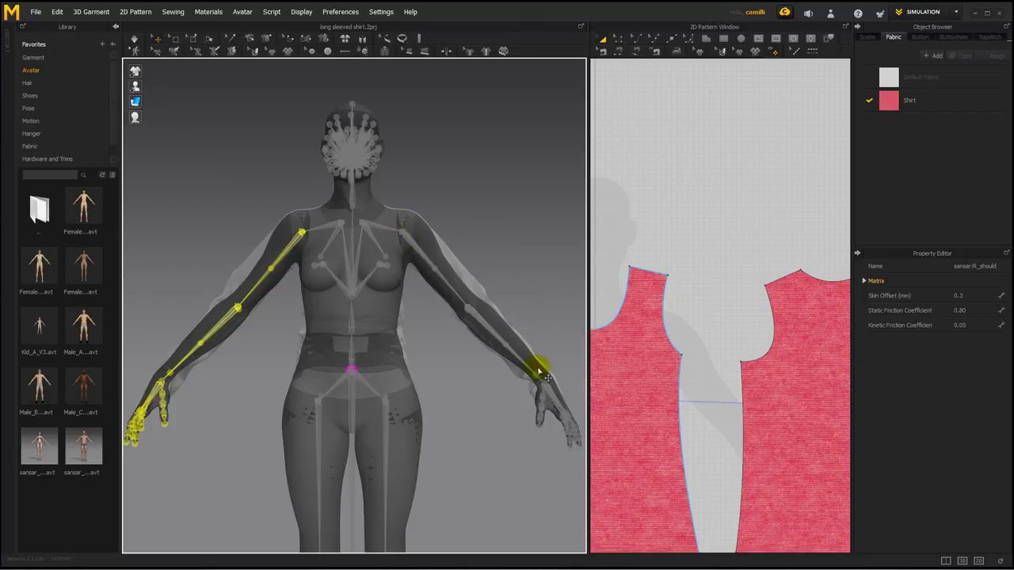
key(shift+x)
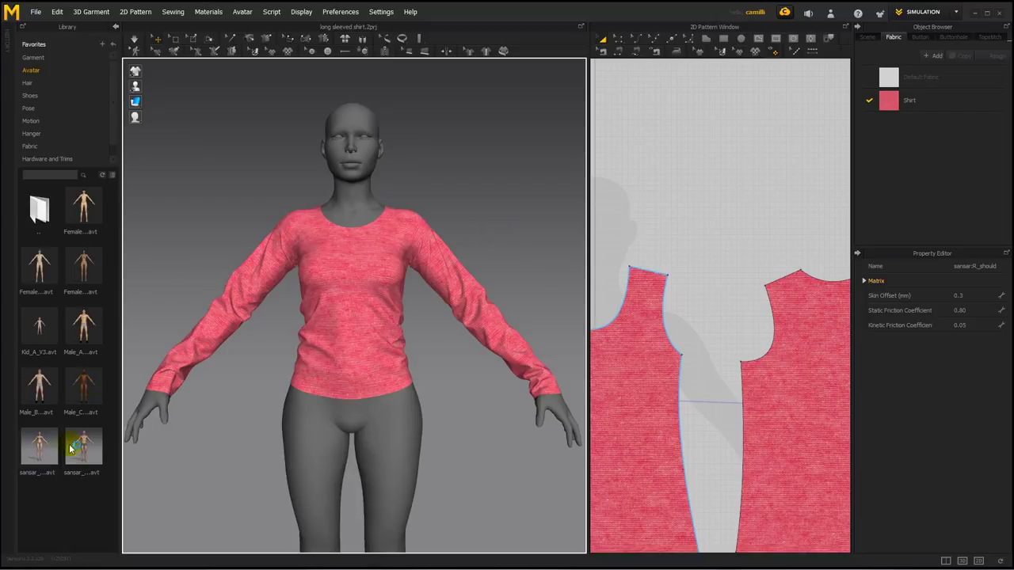
Switch to the browser and read the Sansar help article on Marvelous Designer creator resources
drag(33, 446, 204, 464)
mouse_move(23, 566)
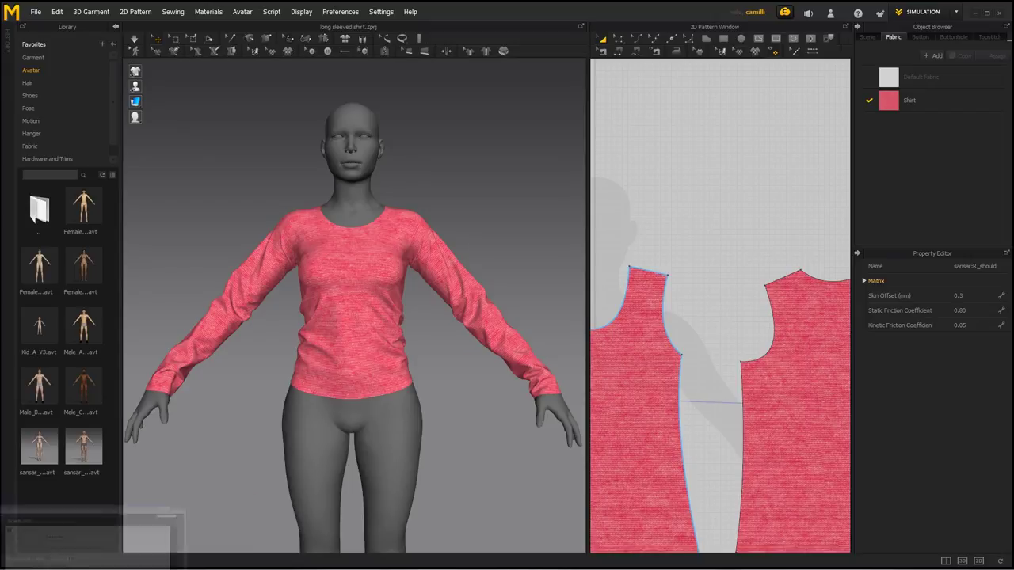
key(alt+Tab)
click(490, 9)
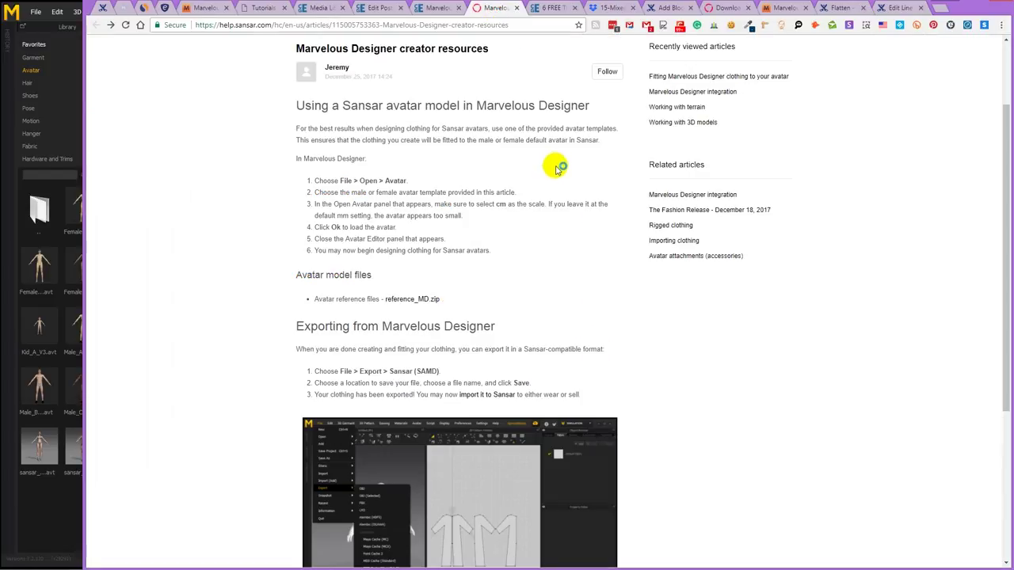
scroll(552, 171, up, 1)
scroll(479, 156, down, 1)
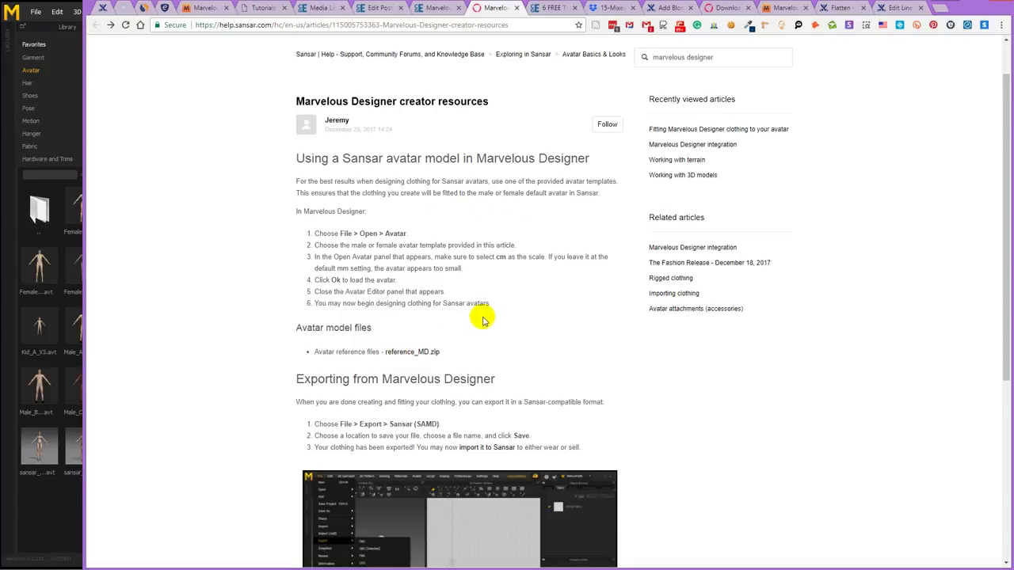
Expand "Download Rigged Sansar Avatars for Marvelous Designer" on the CG Elves page and check the folder holding the sansar_female and sansar_male downloads
click(434, 8)
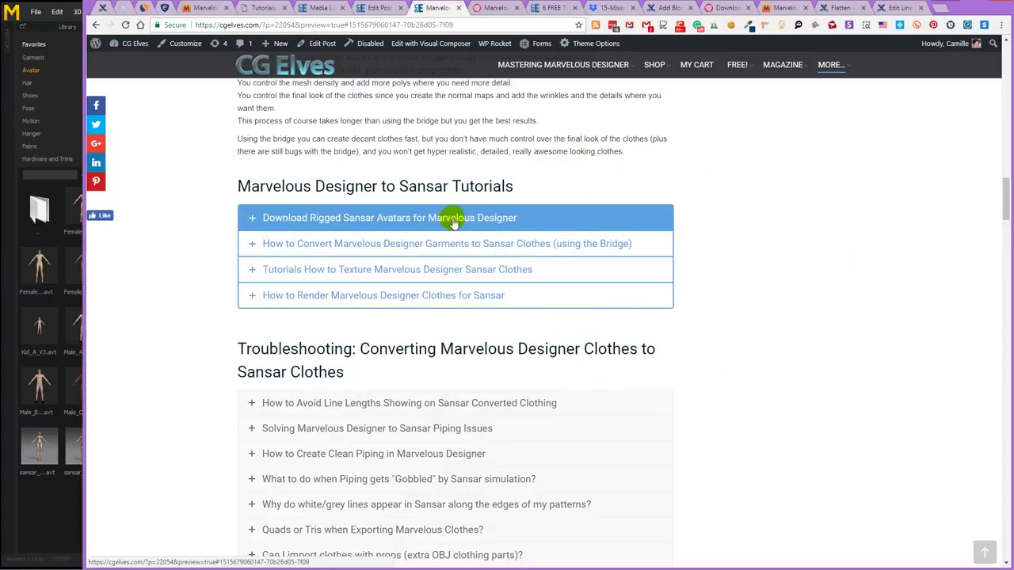
click(321, 224)
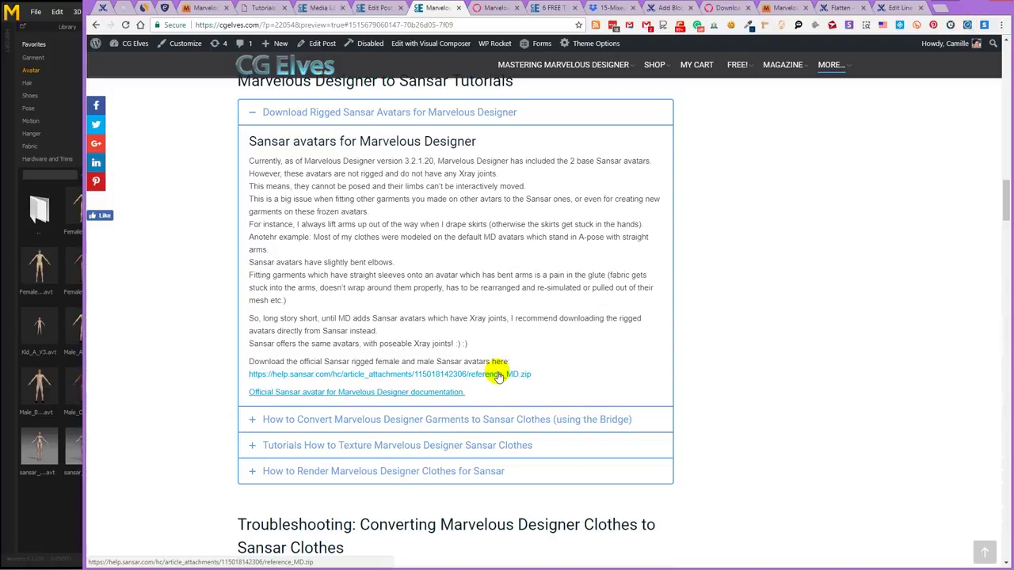
click(960, 10)
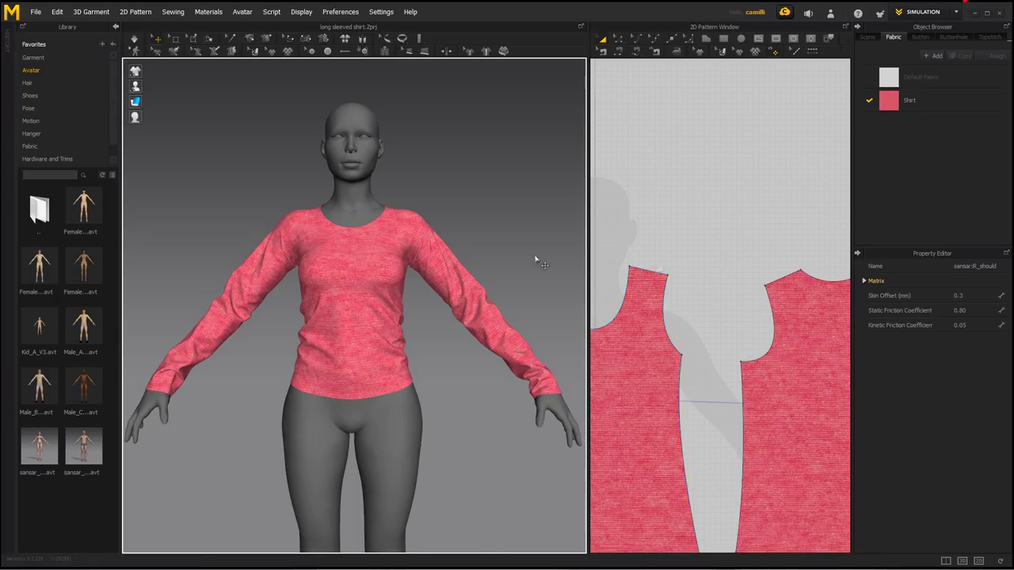
key(alt+Tab)
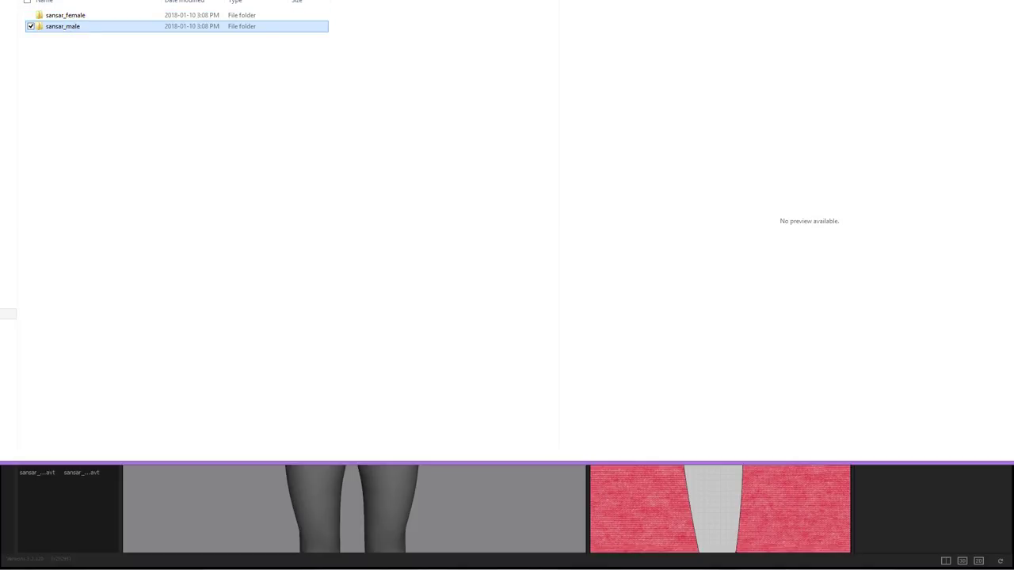
key(alt+Tab)
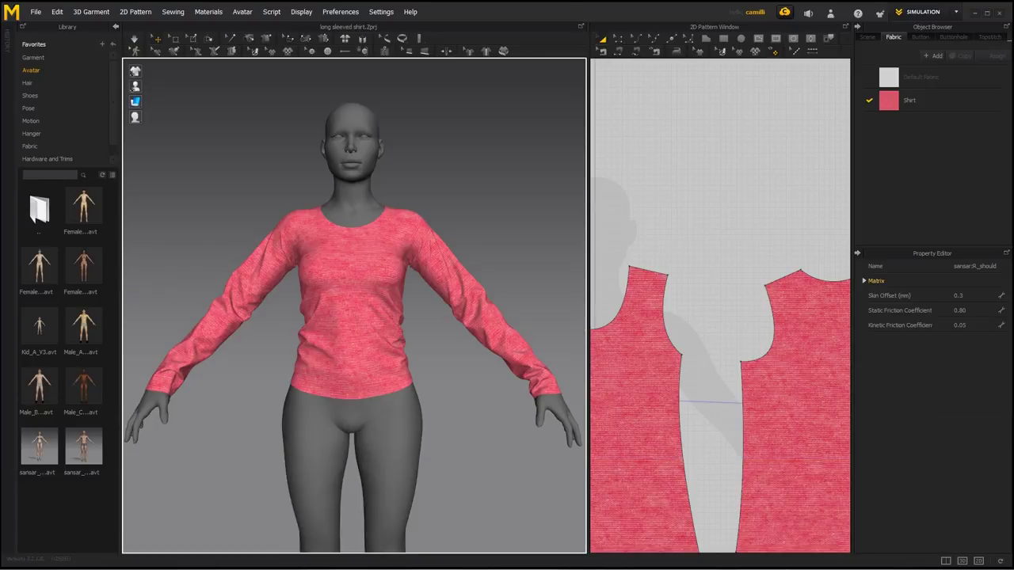
Import sansar_female_reference.fbx from the sansar_female folder at cm (DAZ Studio) scale and close the Avatar Editor
click(35, 12)
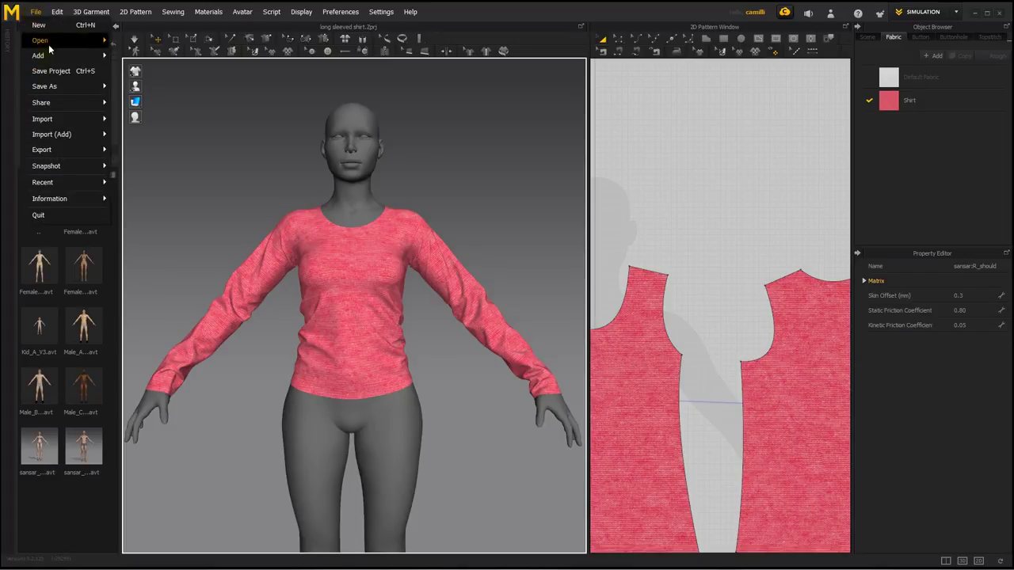
mouse_move(76, 119)
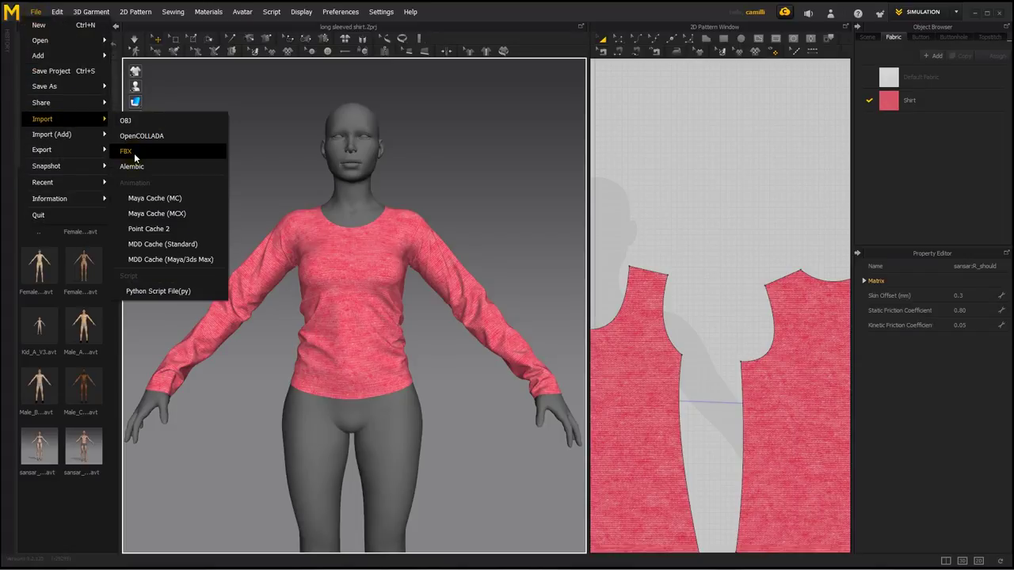
click(135, 158)
click(400, 73)
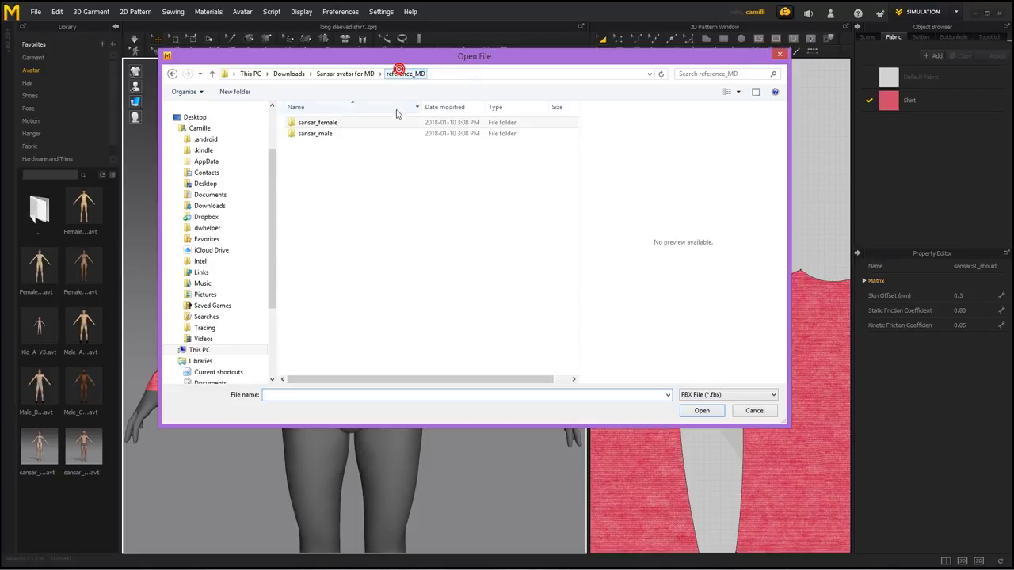
click(351, 124)
double_click(353, 125)
click(369, 124)
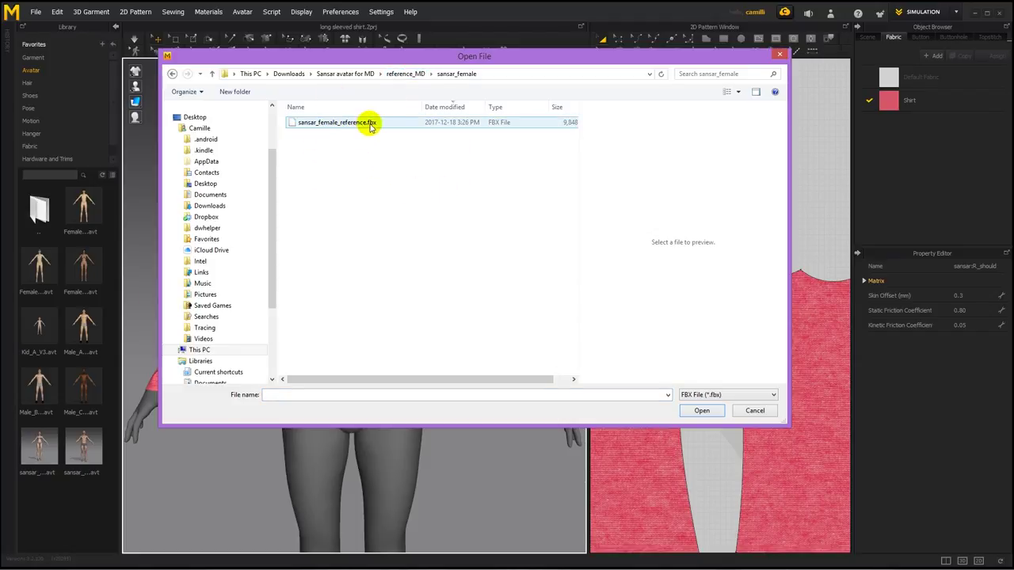
double_click(369, 123)
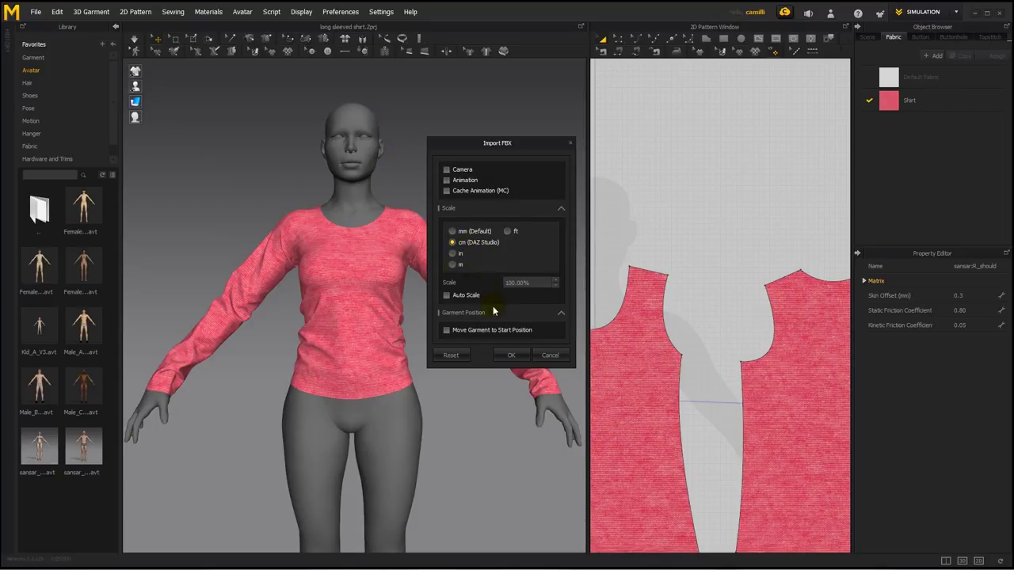
click(510, 355)
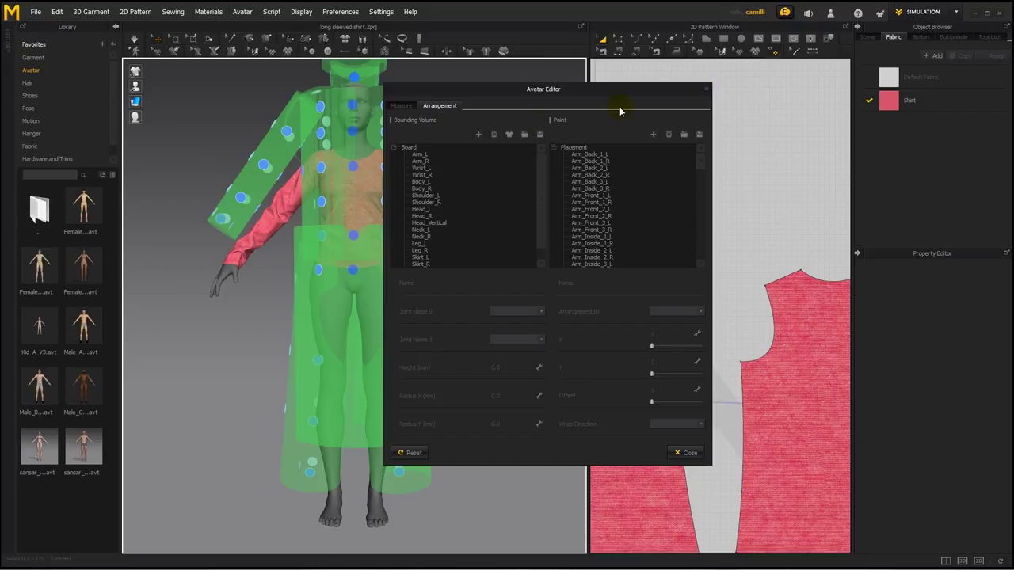
click(707, 88)
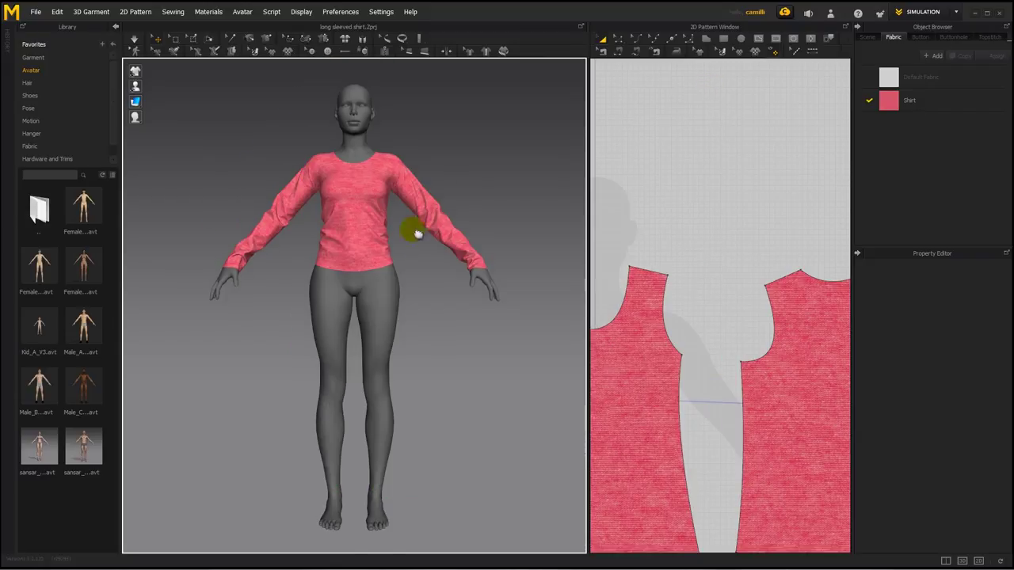
Show the imported female avatar's X-ray joints to check its rig and hide them again
middle_drag(414, 227, 414, 279)
key(shift+x)
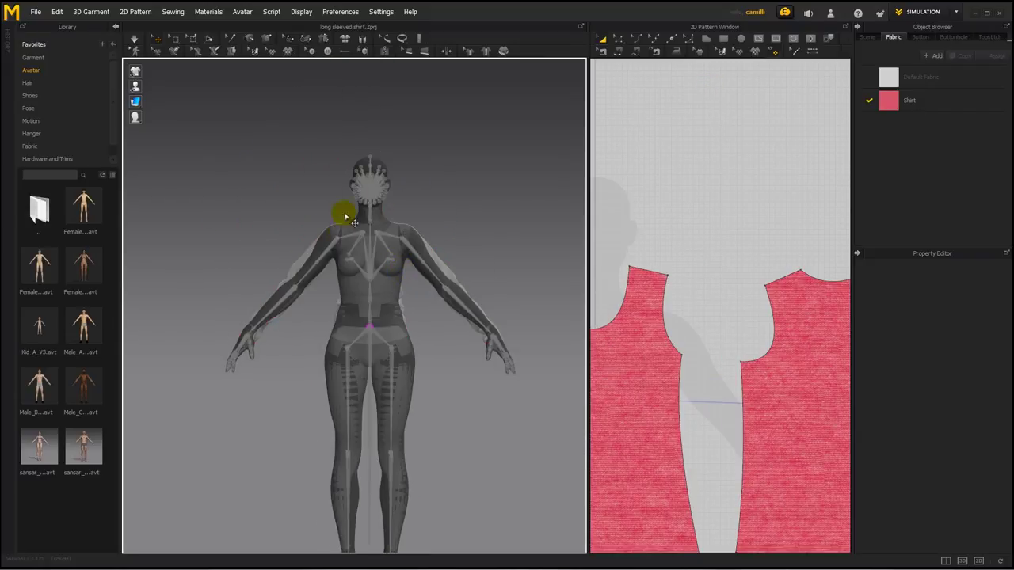
key(shift+x)
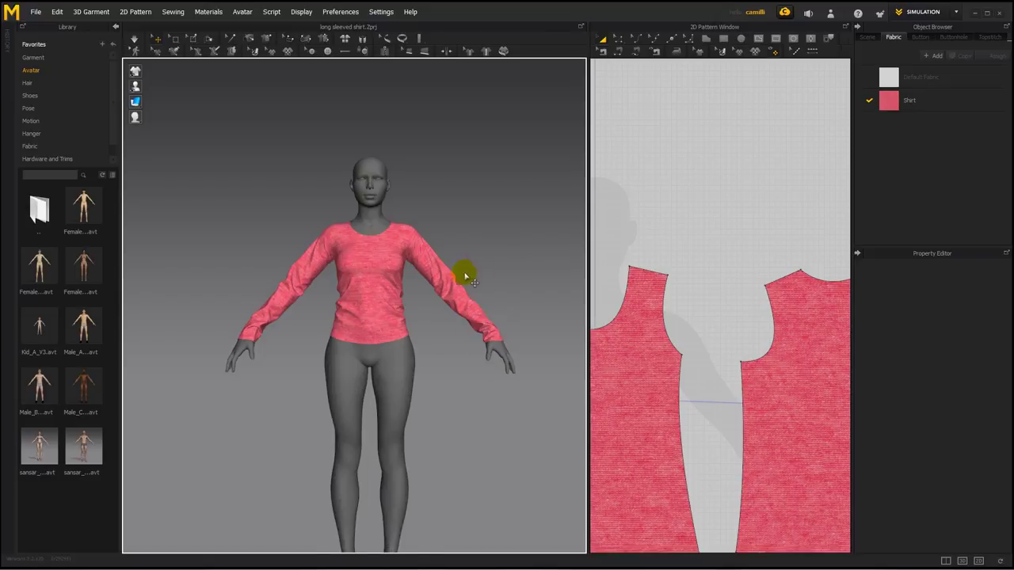
scroll(465, 278, up, 2)
scroll(465, 278, down, 2)
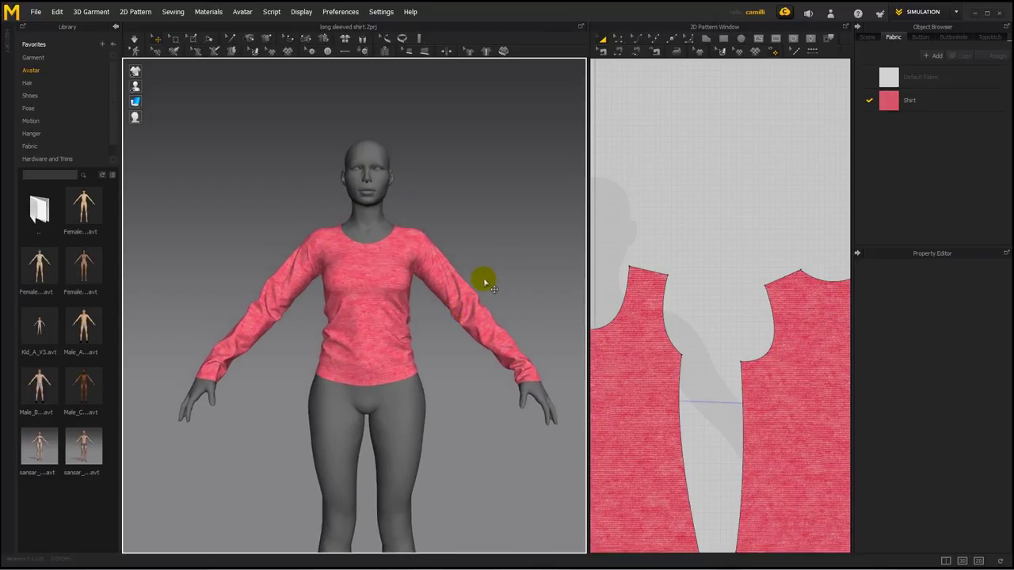
right_drag(465, 230, 466, 229)
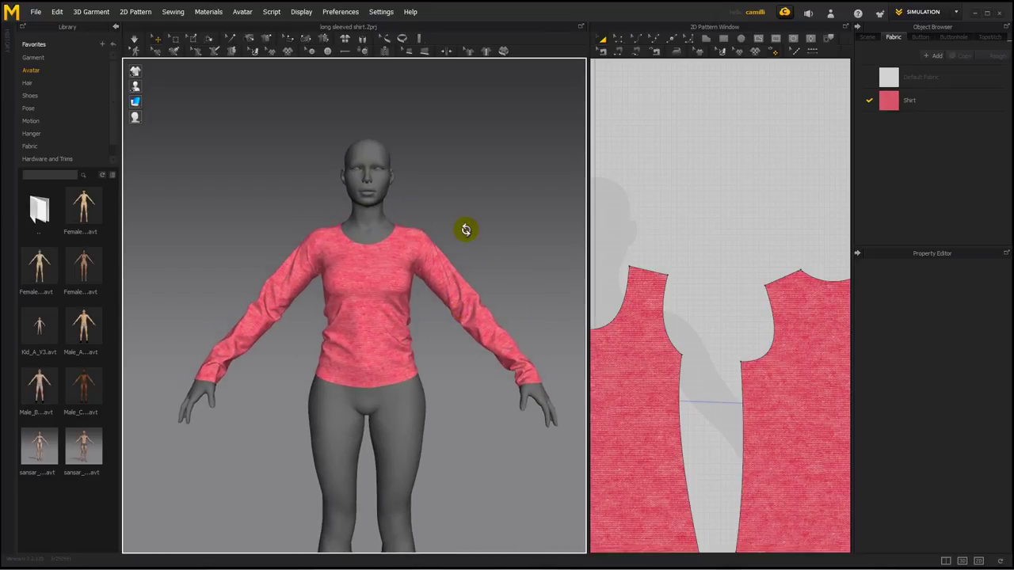
drag(373, 324, 405, 329)
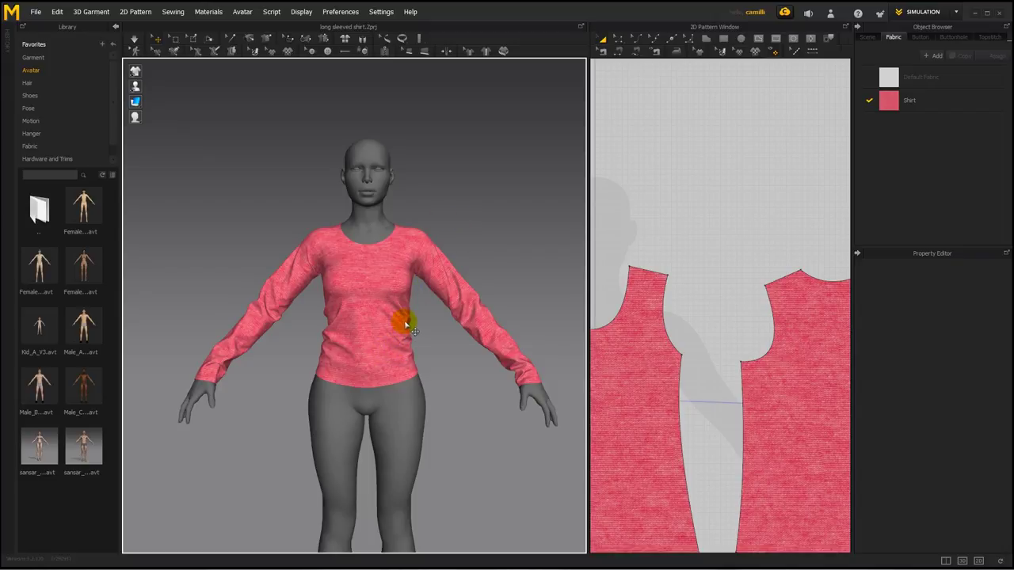
drag(405, 324, 467, 366)
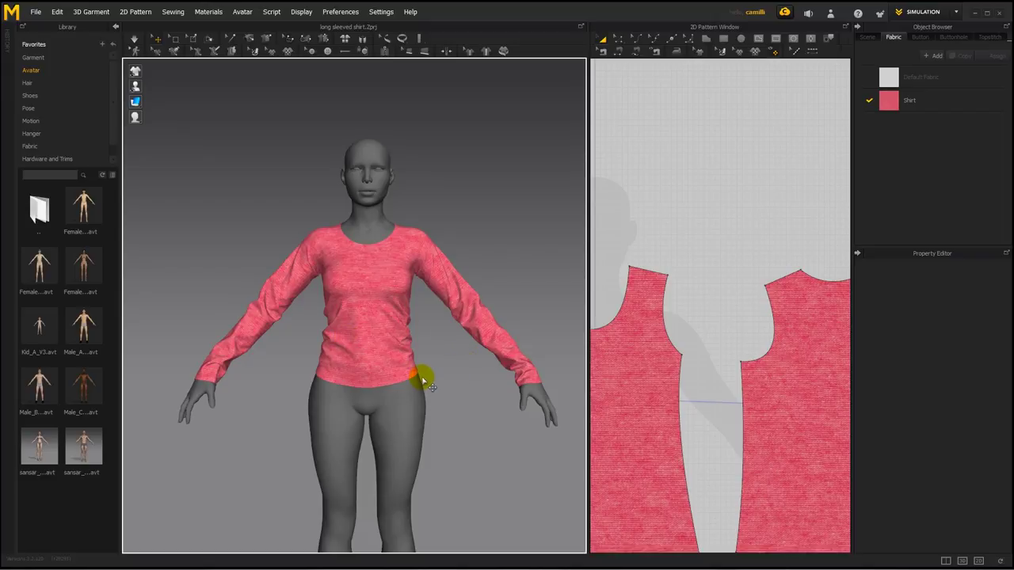
scroll(735, 335, down, 3)
Switch to the browser and examine the piping separation image and the Marvelous Designer versus Sansar clothing comparisons
click(664, 452)
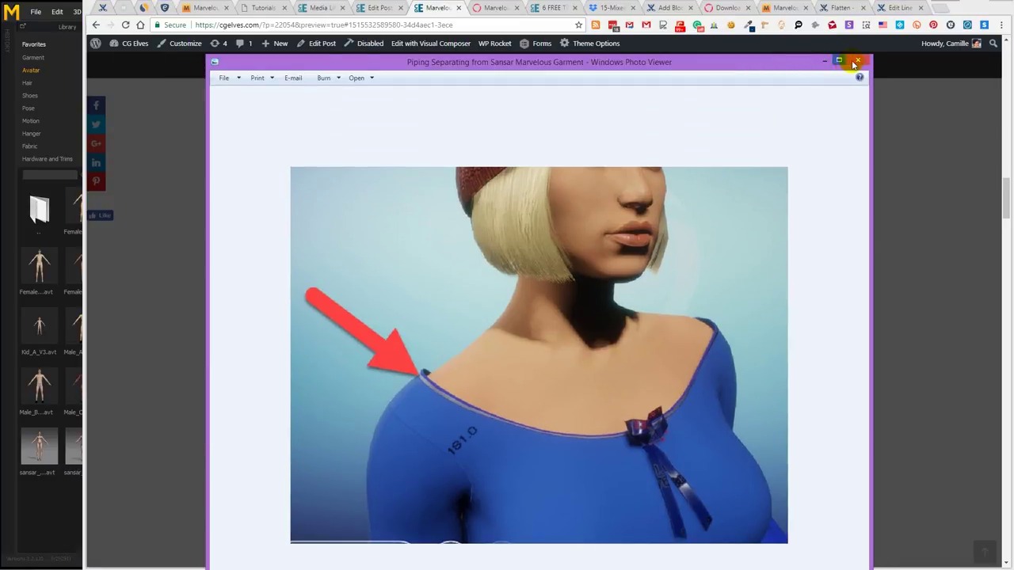
click(856, 61)
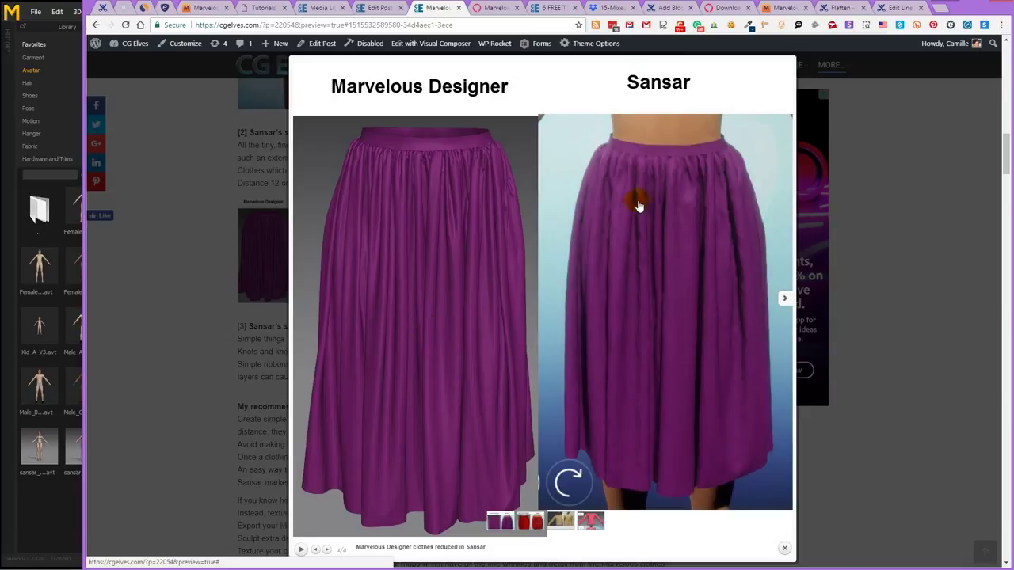
click(785, 295)
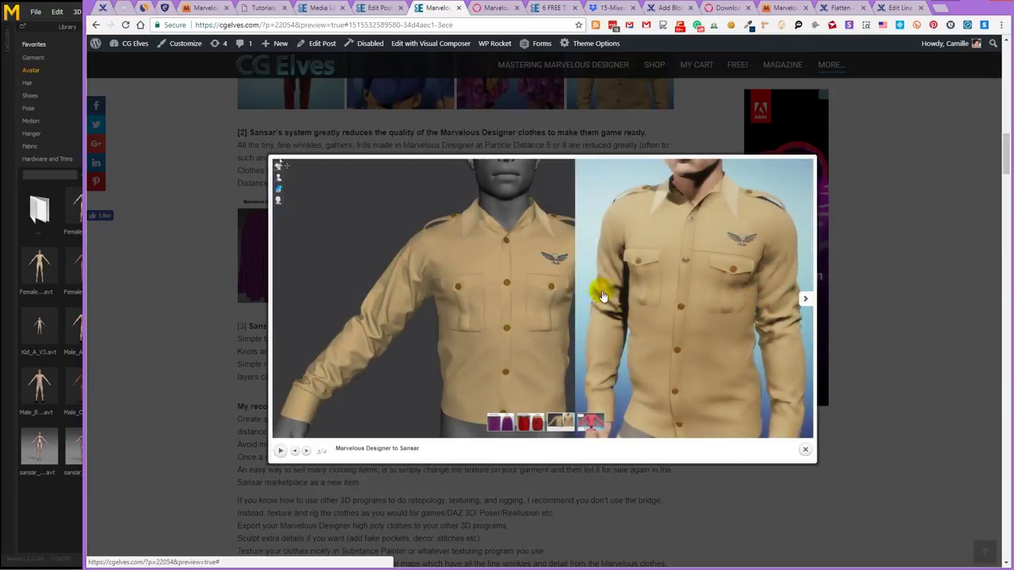
key(alt+Tab)
mouse_move(464, 277)
mouse_down()
mouse_move(378, 328)
mouse_move(394, 274)
mouse_move(402, 342)
mouse_move(371, 309)
mouse_move(362, 229)
mouse_move(421, 253)
mouse_move(480, 254)
mouse_move(444, 265)
mouse_move(301, 245)
mouse_move(363, 379)
mouse_move(396, 288)
mouse_move(470, 316)
mouse_move(497, 354)
mouse_move(412, 282)
mouse_move(389, 330)
mouse_move(403, 323)
mouse_up()
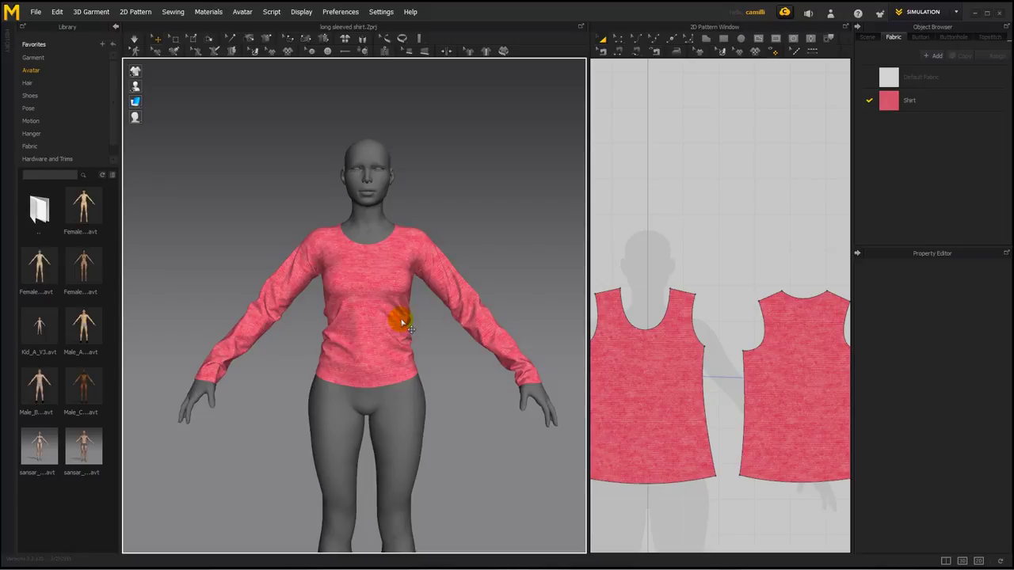
mouse_move(402, 323)
mouse_down()
mouse_move(362, 251)
mouse_move(391, 240)
mouse_move(473, 322)
mouse_move(324, 342)
mouse_up()
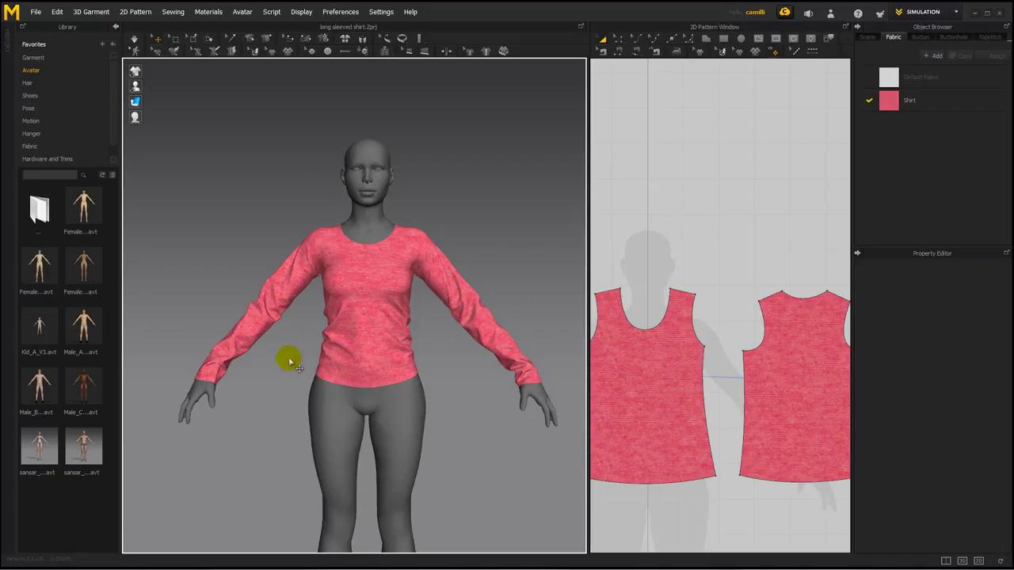
Select the front shirt pattern and open its Particle Distance value for editing
scroll(459, 316, up, 2)
mouse_move(460, 317)
mouse_down()
mouse_move(414, 220)
mouse_move(506, 311)
mouse_up()
click(623, 360)
click(960, 314)
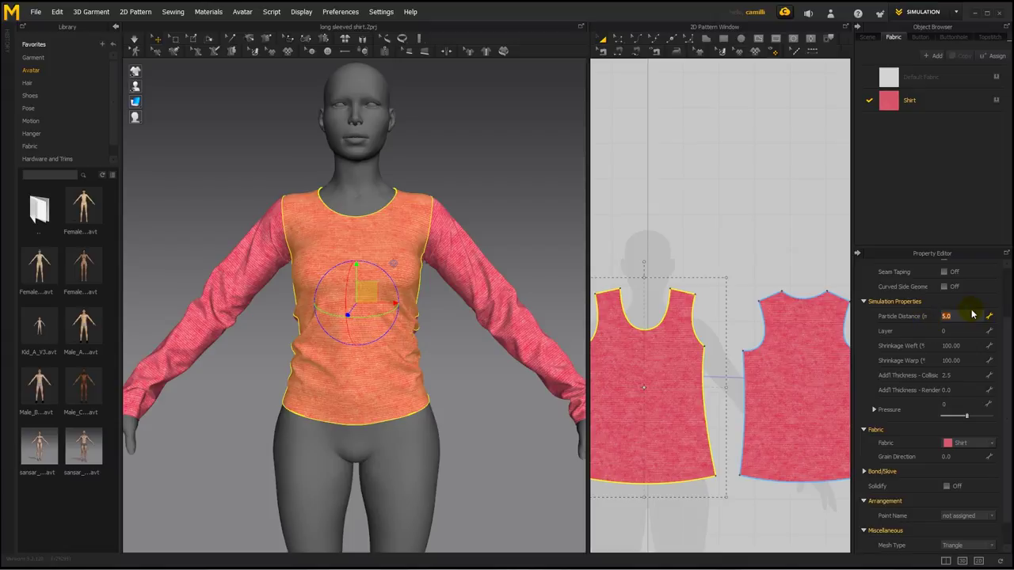
Deselect the front shirt pattern and display the line lengths on the 2D patterns
click(606, 220)
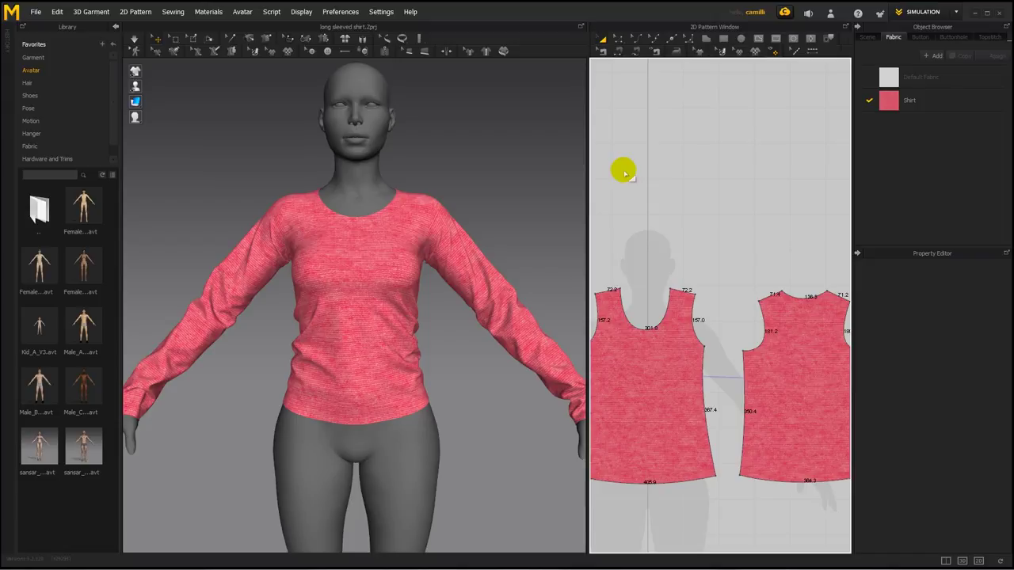
right_drag(673, 303, 688, 259)
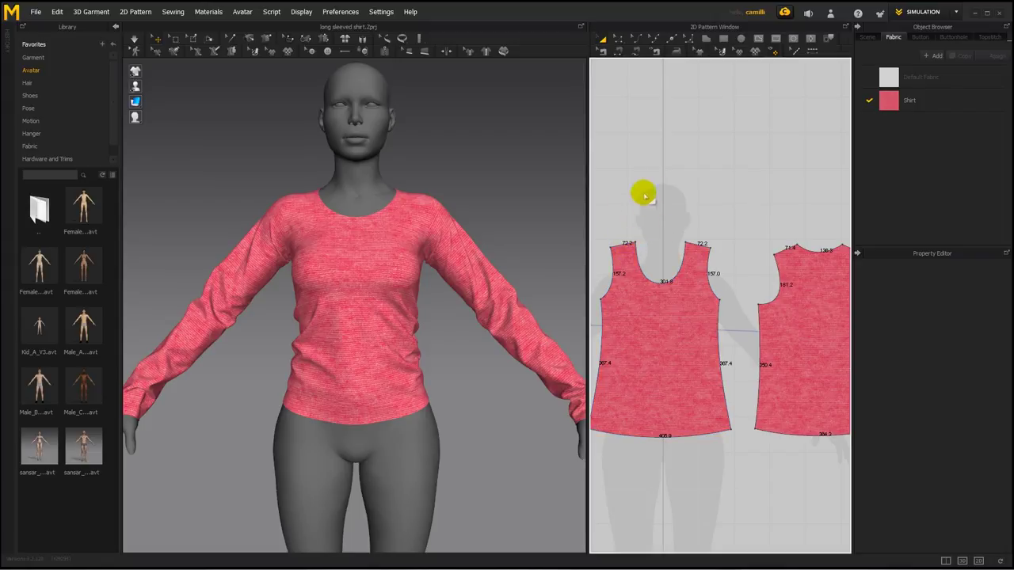
Check the Show Line Length option for the 2D patterns and examine the browser's example of line lengths baked into exported Sansar clothing
right_click(642, 106)
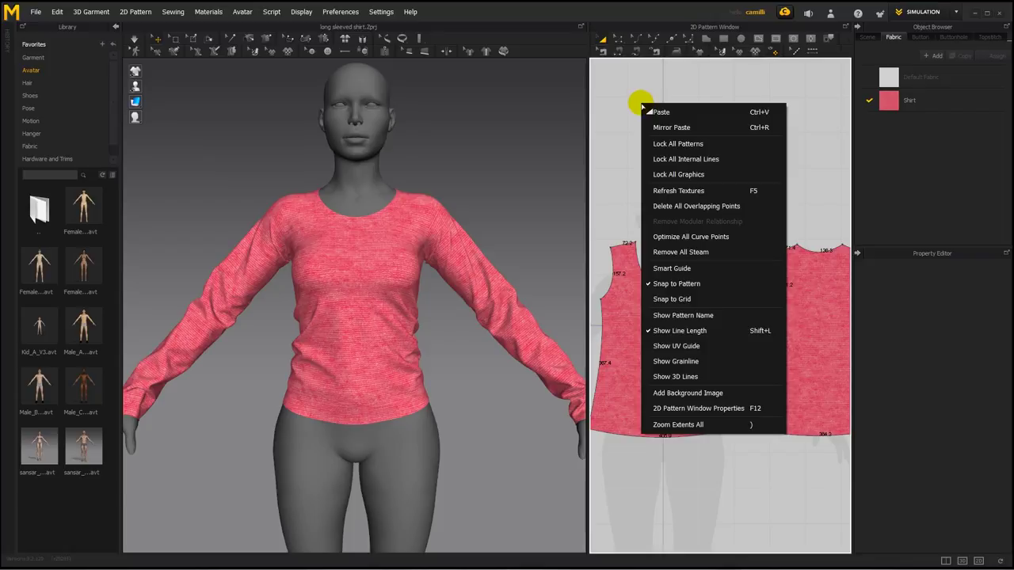
click(708, 331)
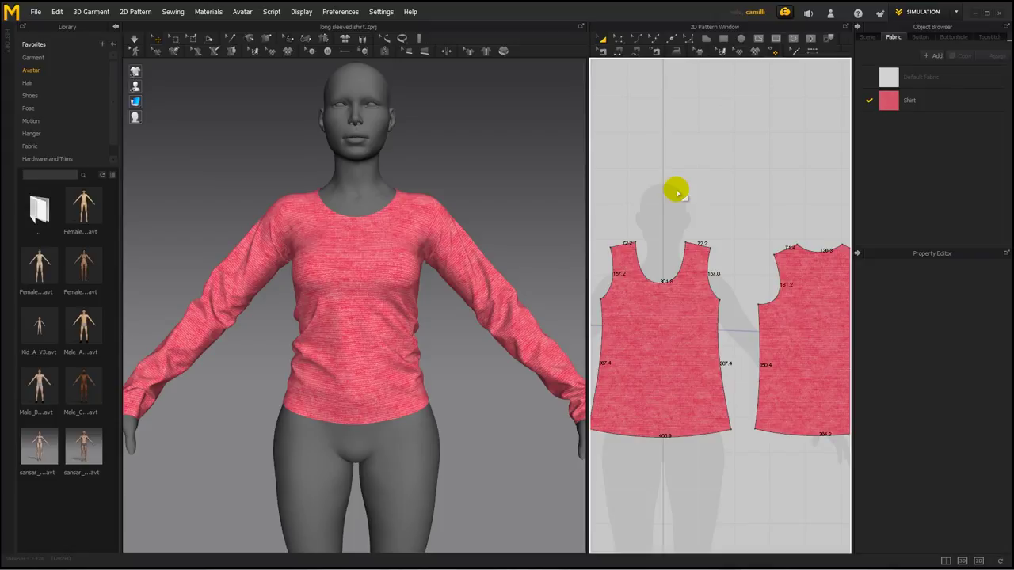
click(721, 307)
click(624, 288)
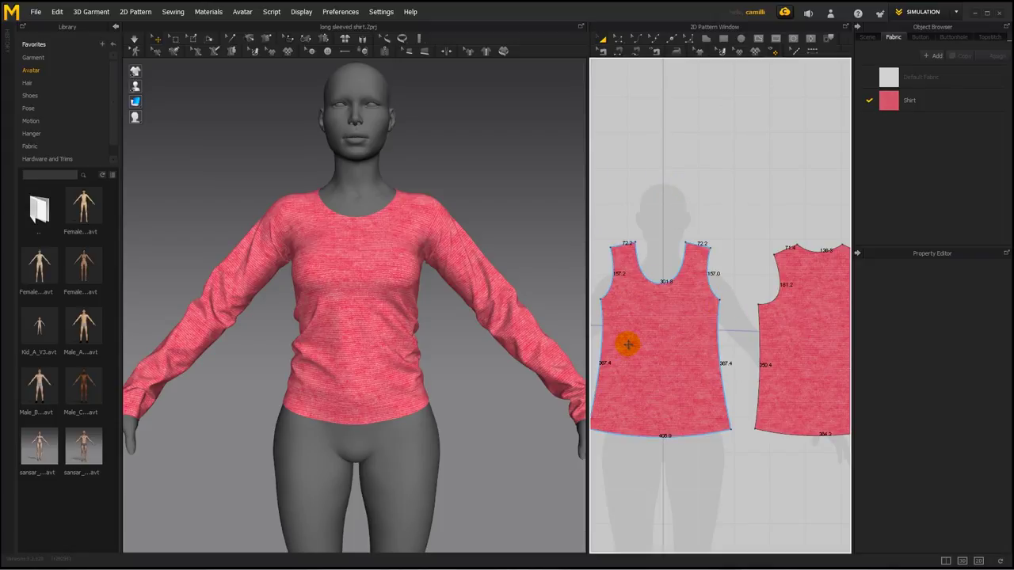
key(alt+Tab)
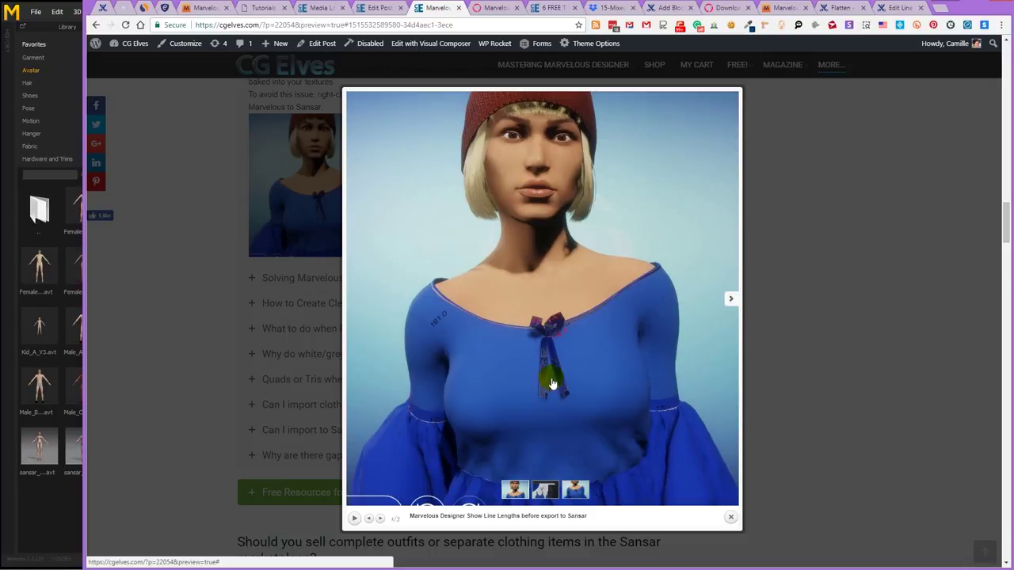
click(57, 520)
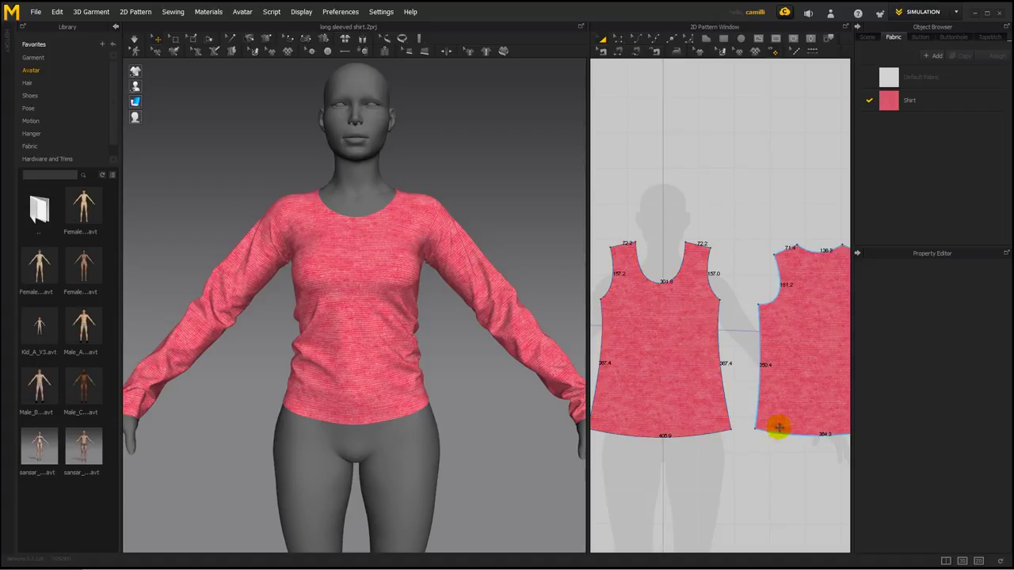
Move the back shirt pattern slightly closer to the front shirt pattern and deselect the patterns
click(703, 320)
scroll(702, 321, down, 2)
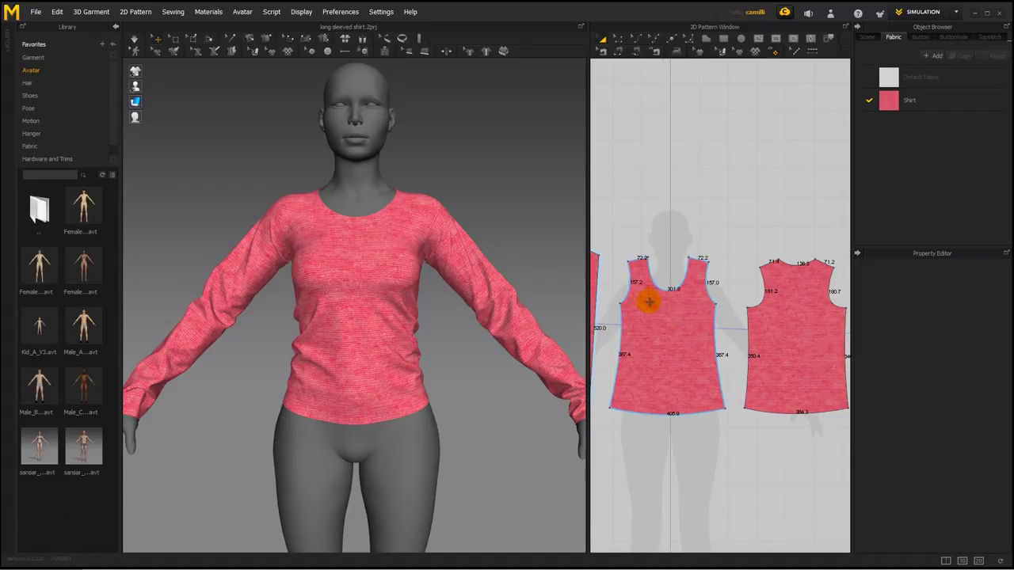
drag(761, 389, 750, 389)
click(668, 459)
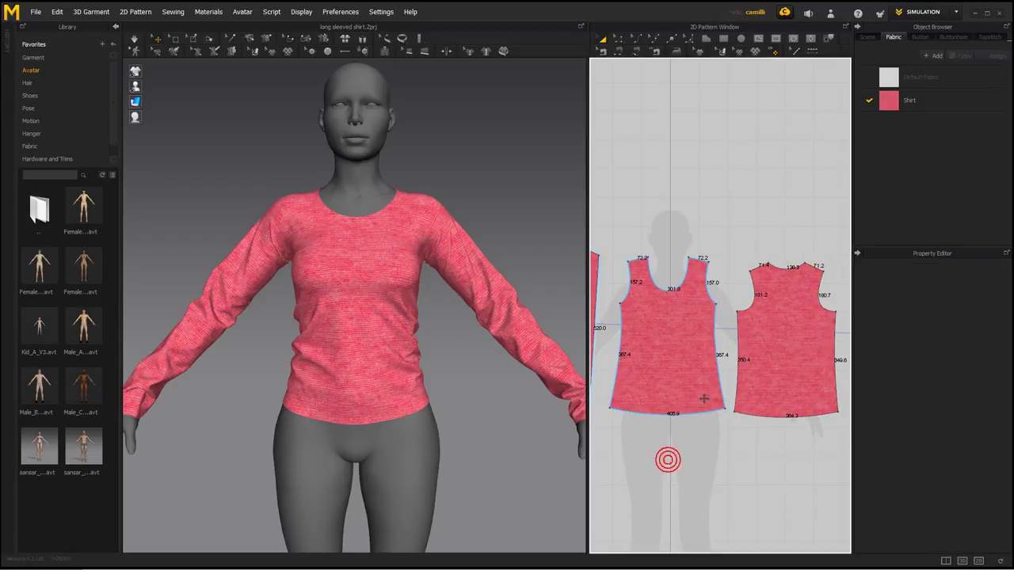
Hide the line lengths on the 2D patterns before exporting the garment
click(677, 163)
right_click(657, 106)
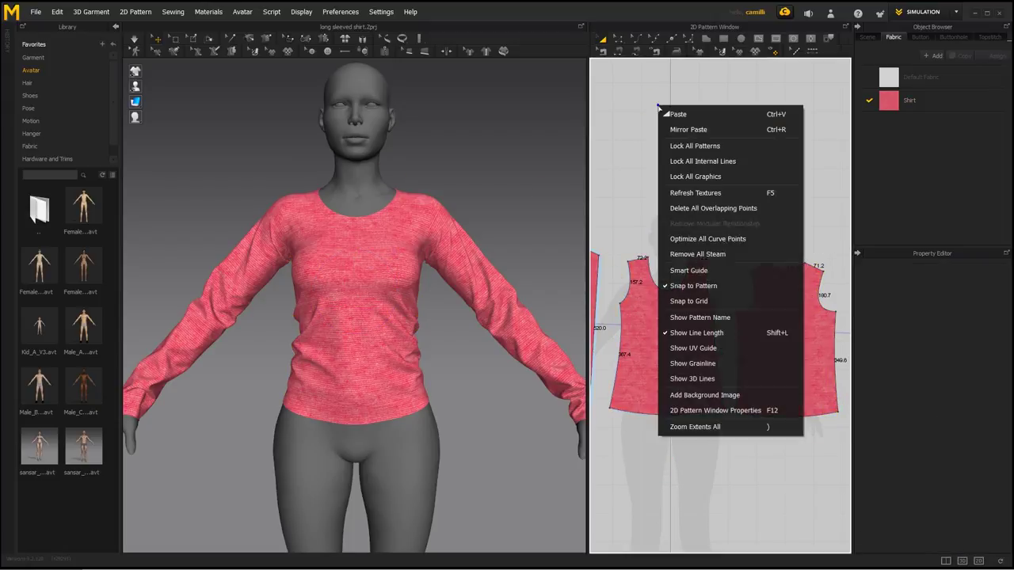
click(715, 333)
click(670, 482)
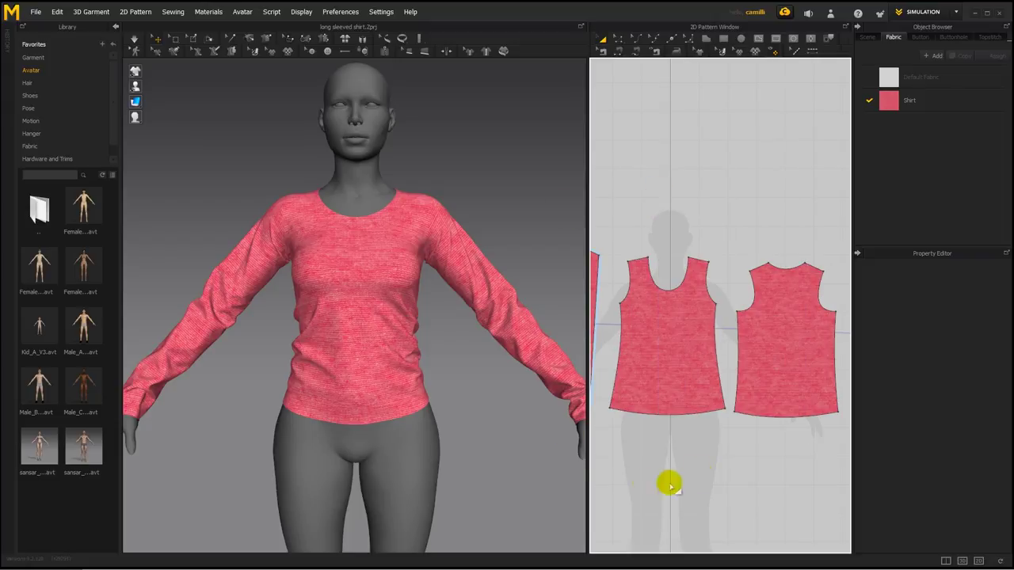
Export the shirt in Sansar (Samd) format, overwriting the existing Long Sleeved Womans Shirt.samd in the tutorials folder
click(36, 12)
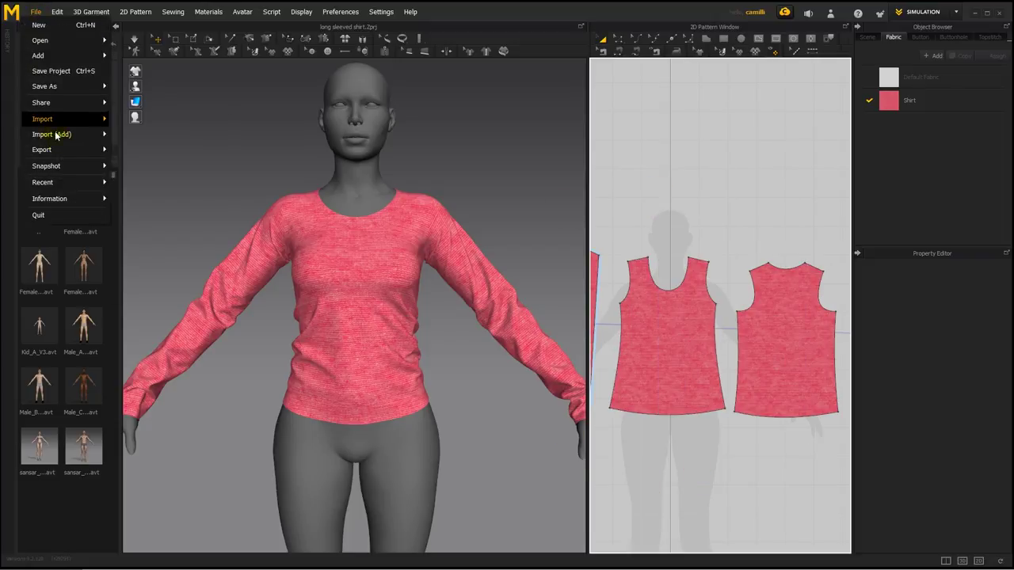
mouse_move(60, 149)
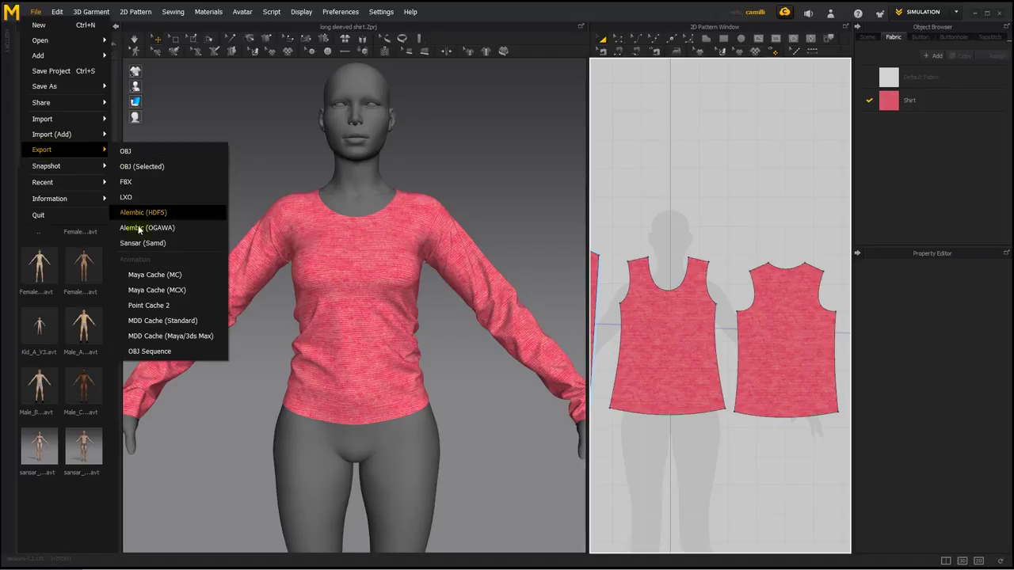
click(181, 245)
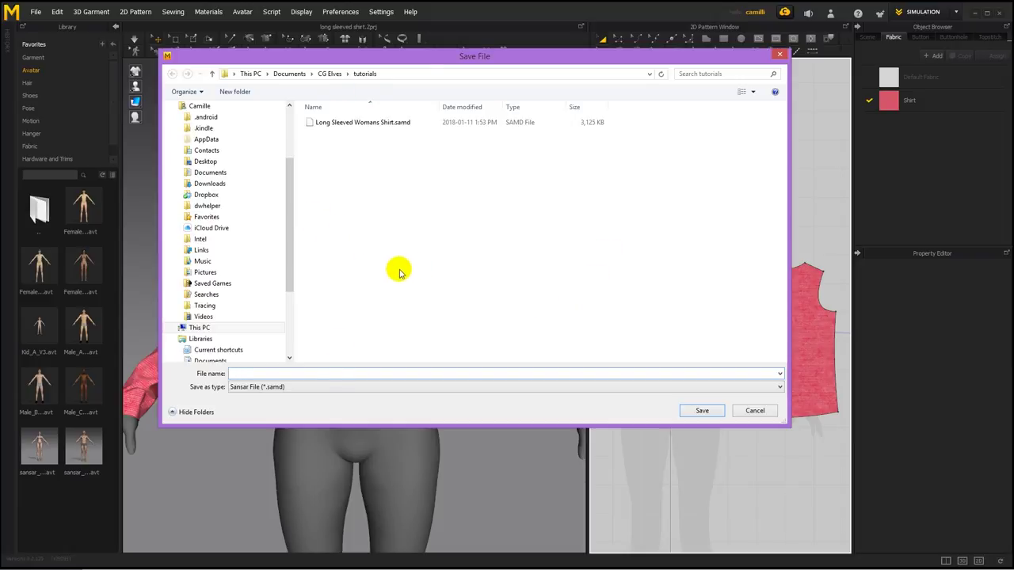
click(344, 123)
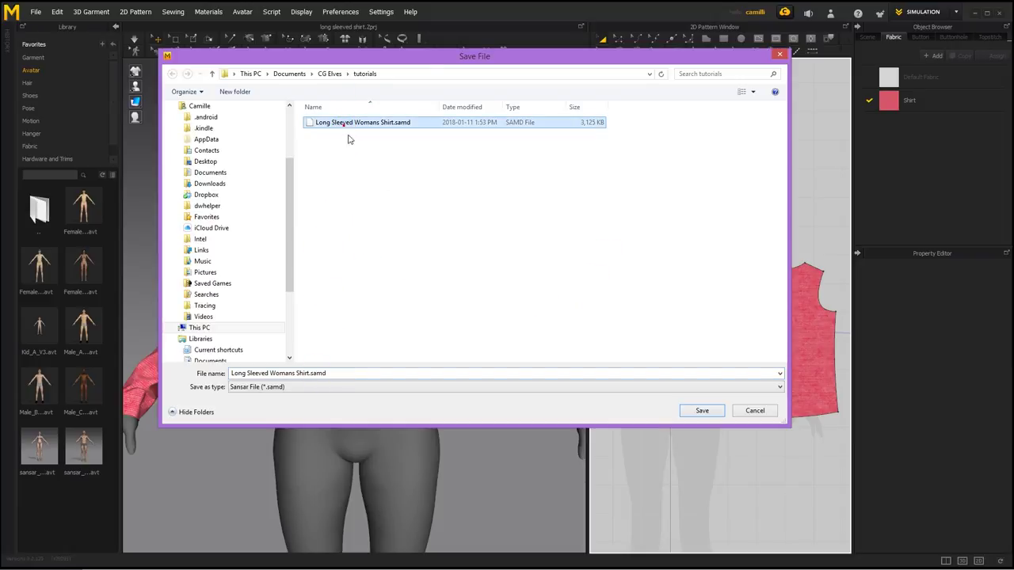
click(698, 412)
click(478, 272)
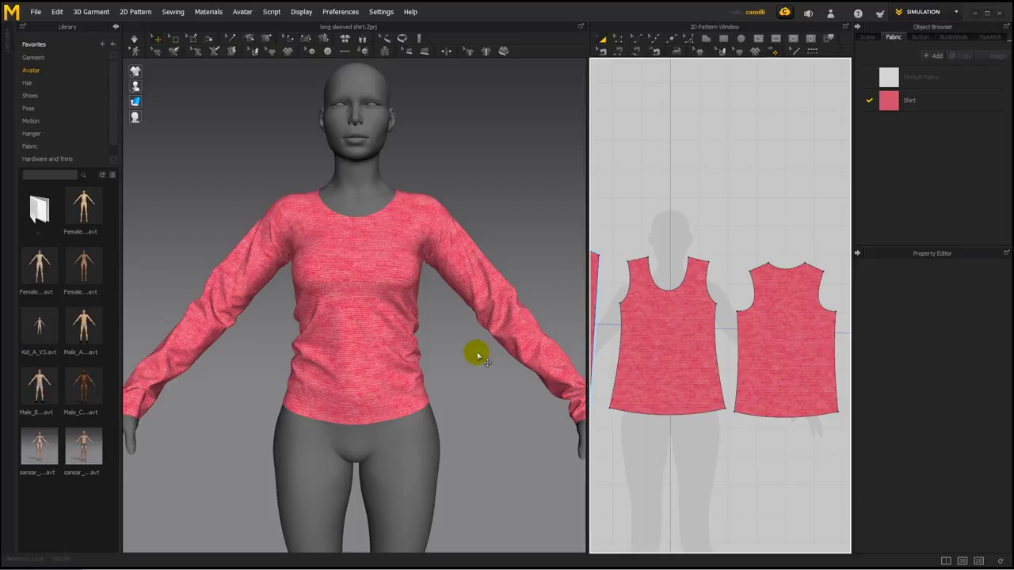
Switch to Sansar, sign in with the remembered account credentials and open the avatar lookbook
click(974, 13)
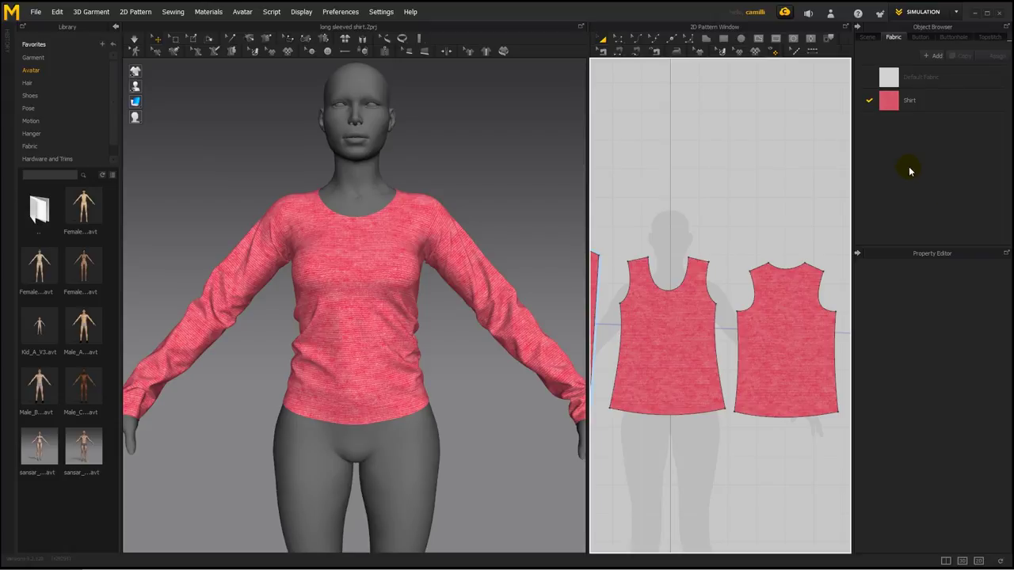
click(490, 99)
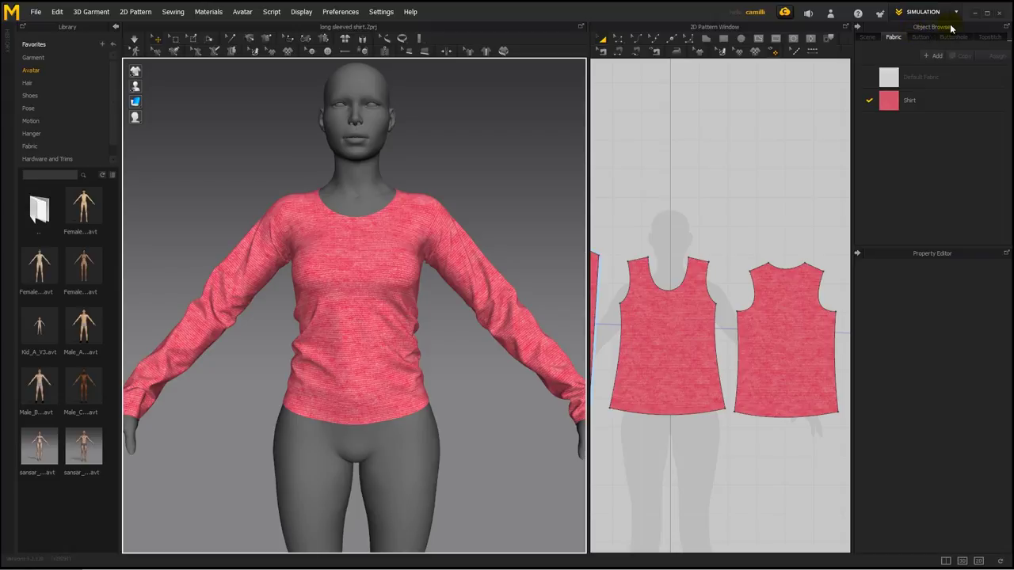
click(974, 14)
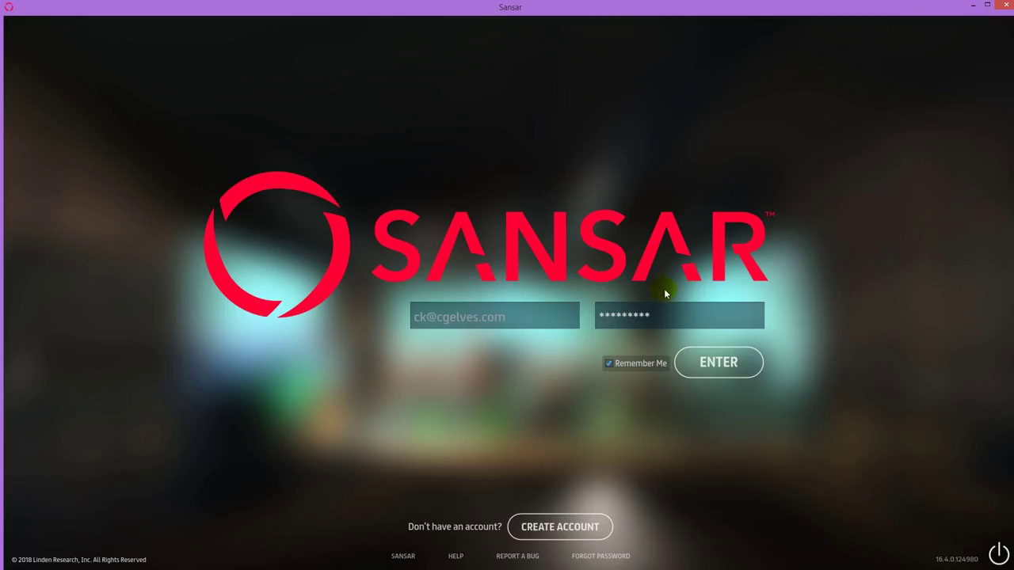
click(727, 363)
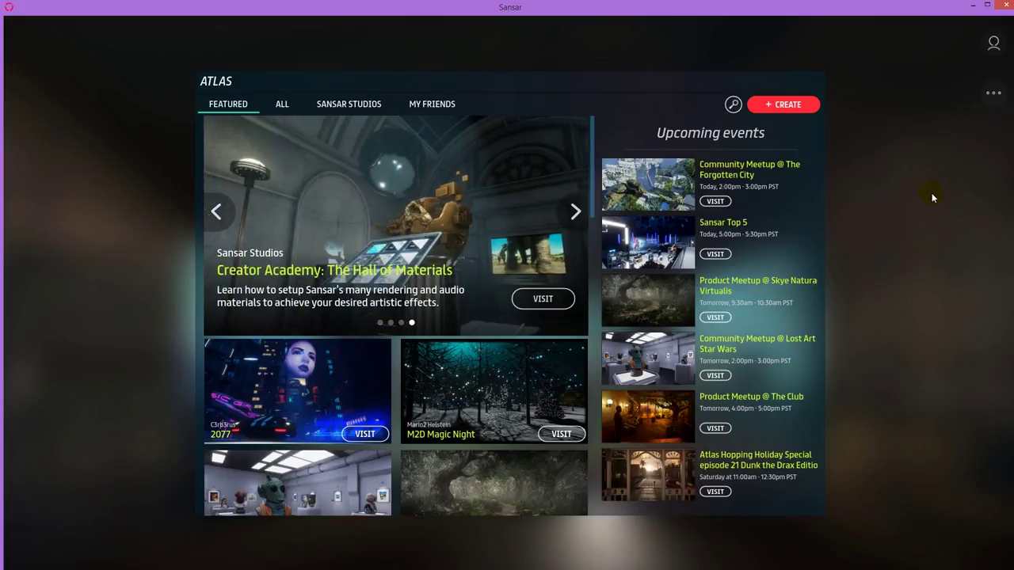
click(994, 44)
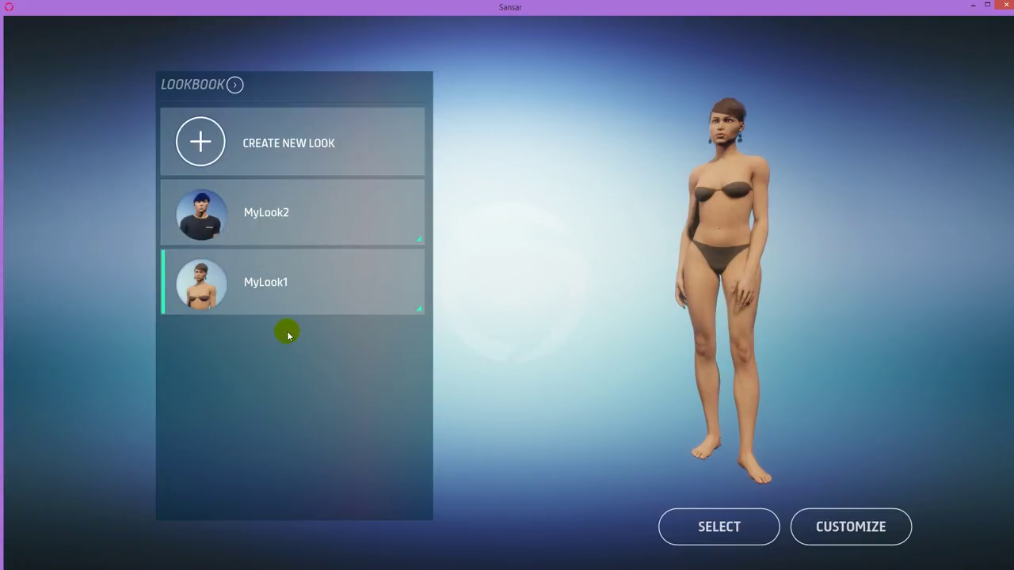
Create a new look in the lookbook and delete the male look MyLook2
click(264, 143)
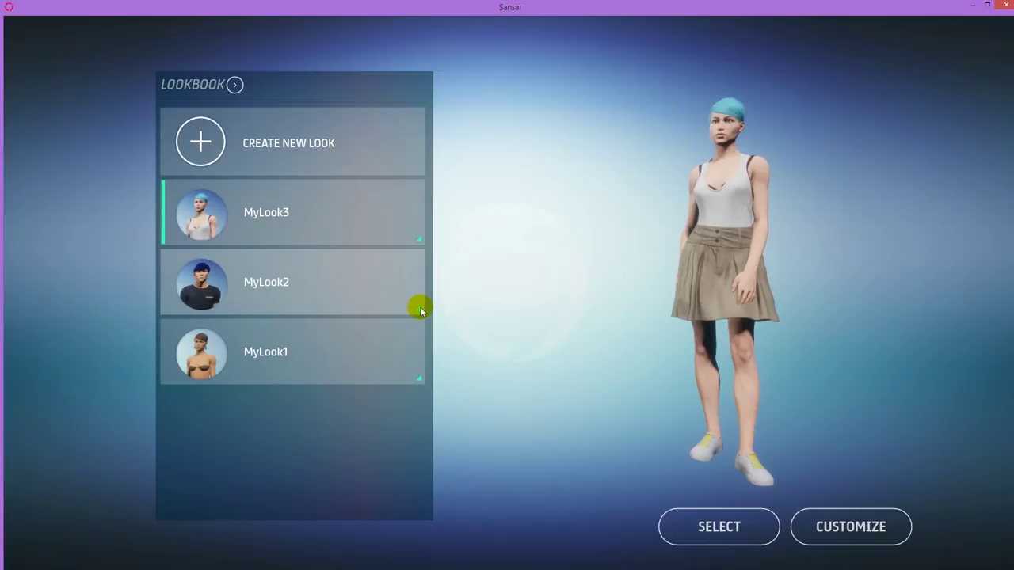
click(419, 314)
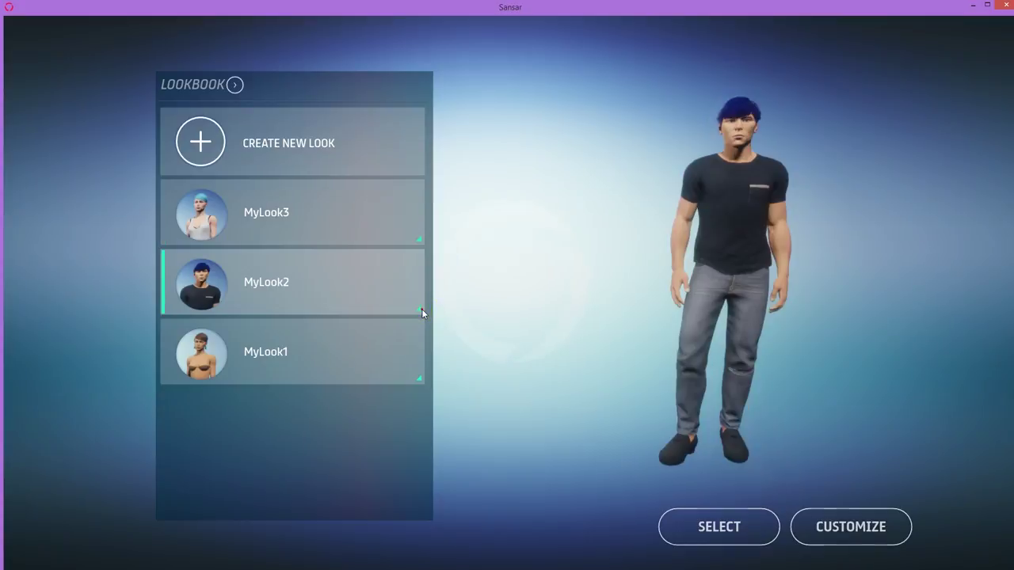
click(420, 312)
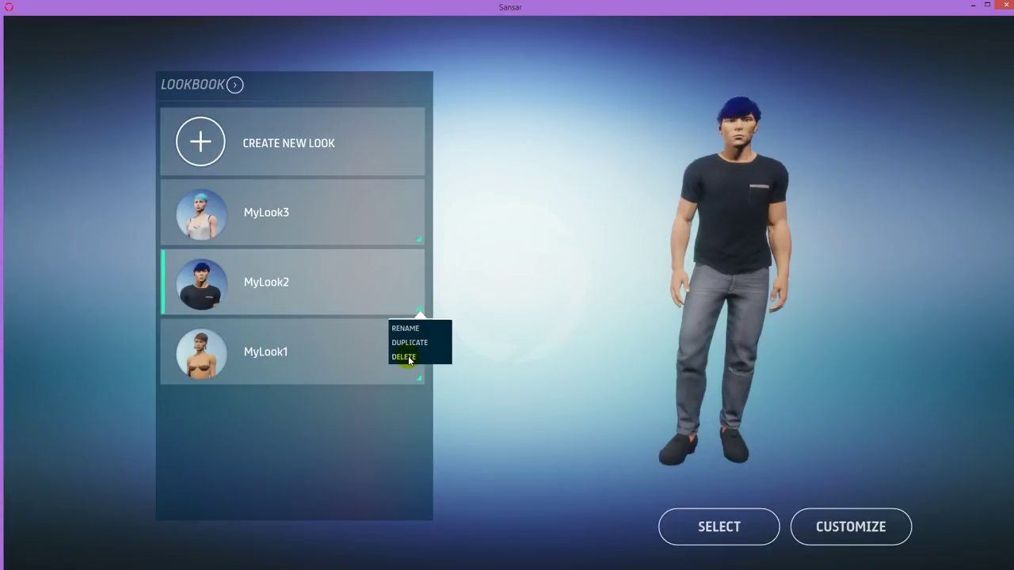
click(410, 357)
click(539, 311)
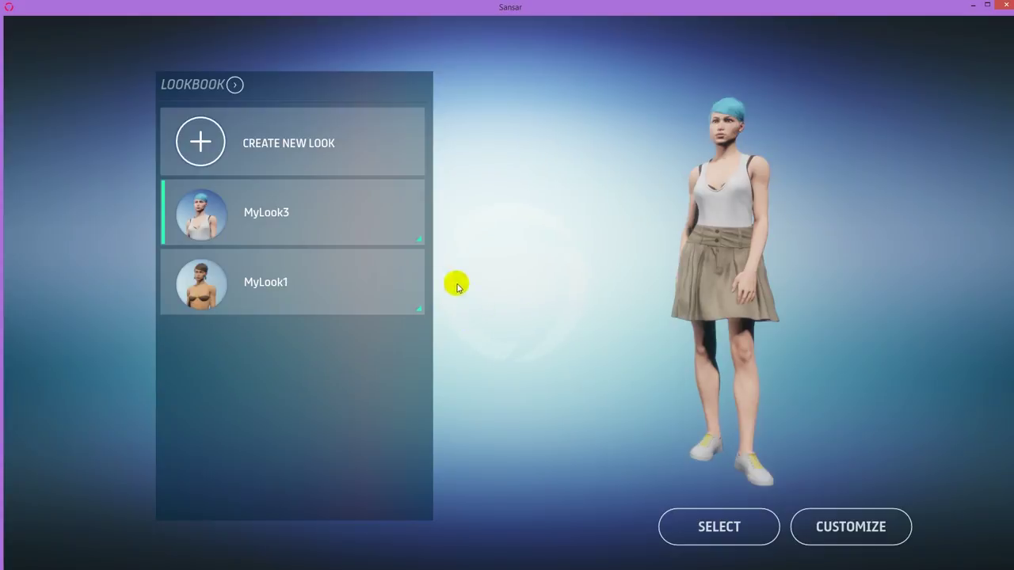
Rename the look MyLook1 as "summer look"
click(418, 309)
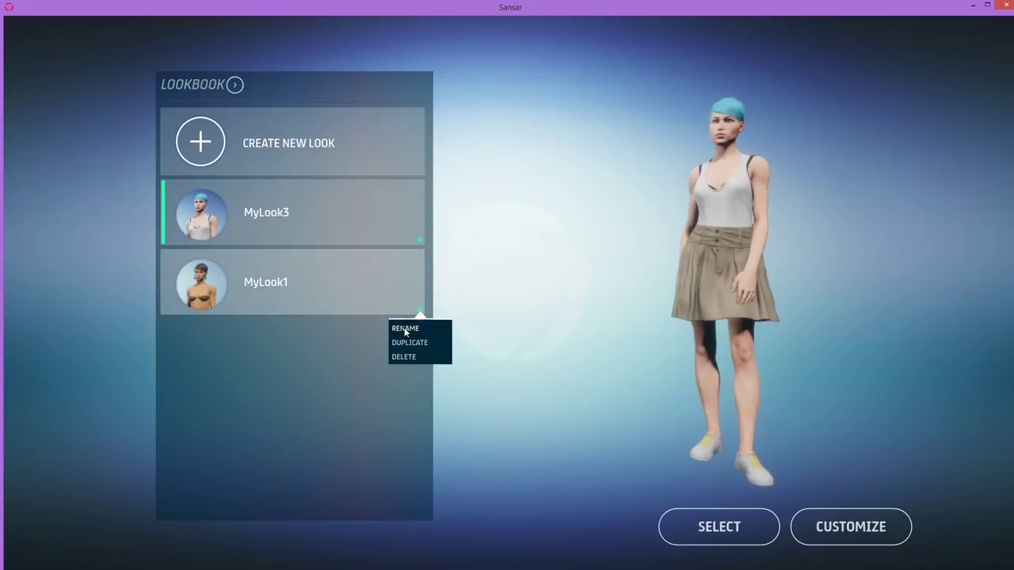
click(404, 329)
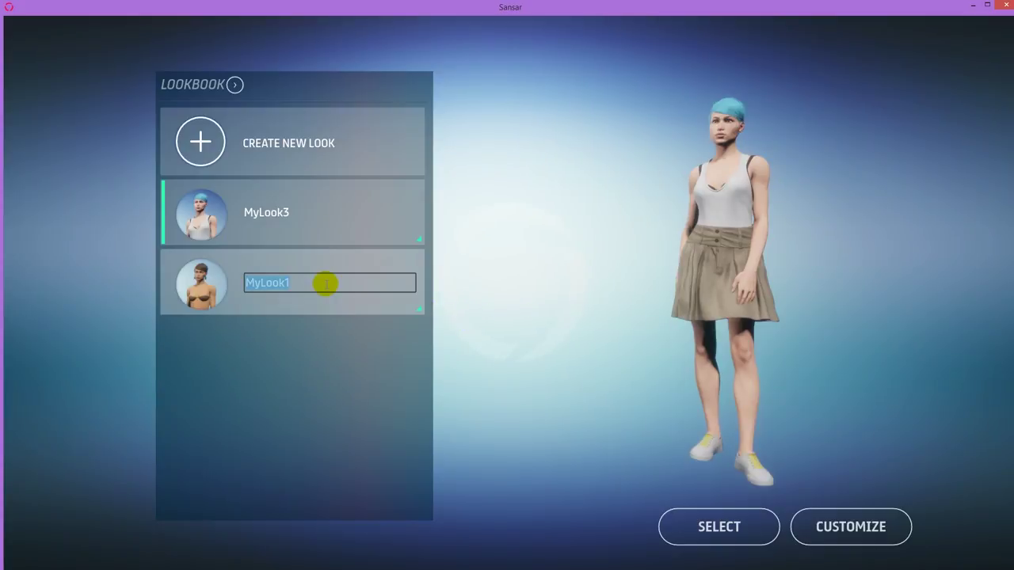
text(summer look)
key(Return)
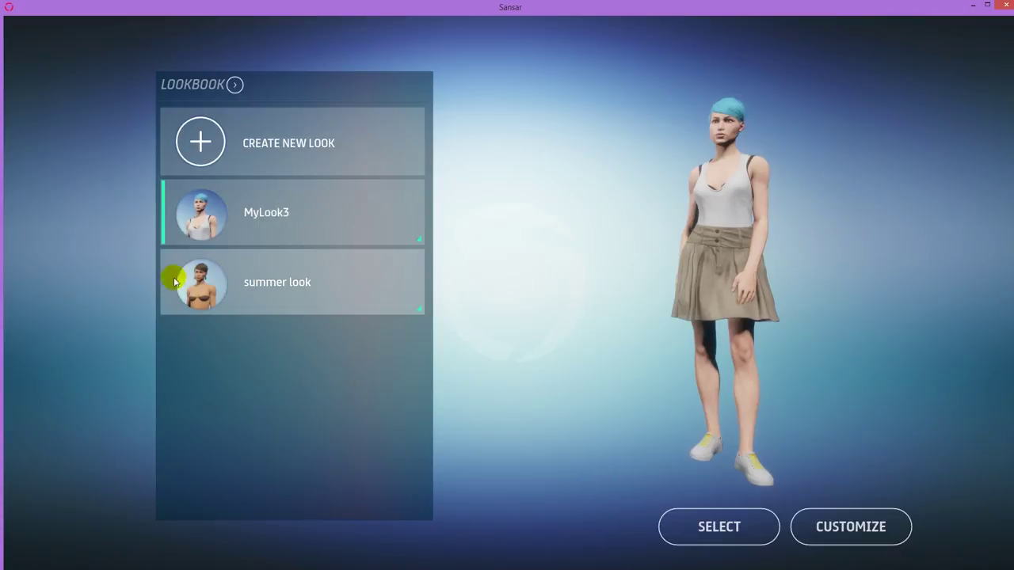
Delete the look named "summer look" from the lookbook
click(421, 311)
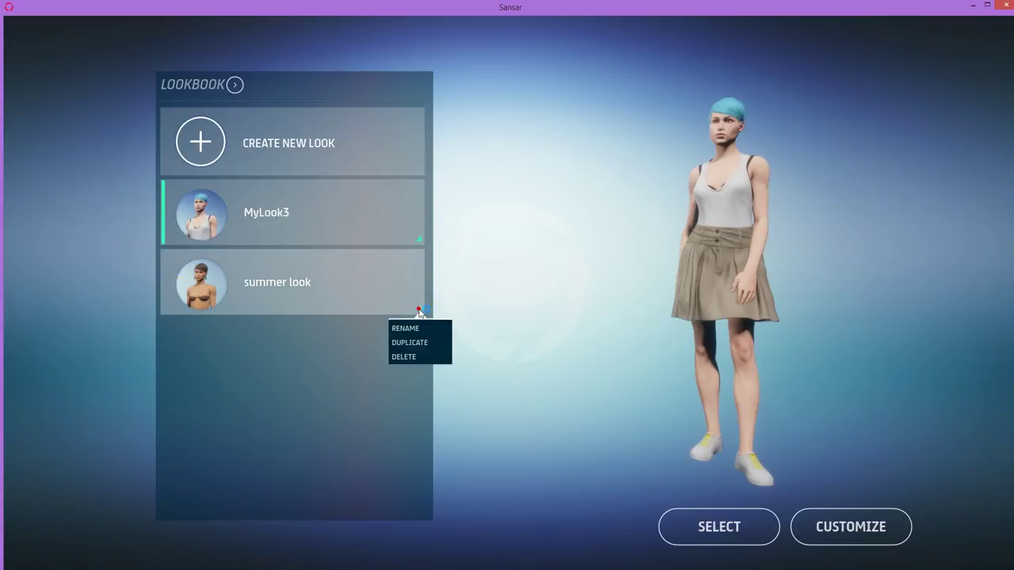
click(412, 356)
click(519, 311)
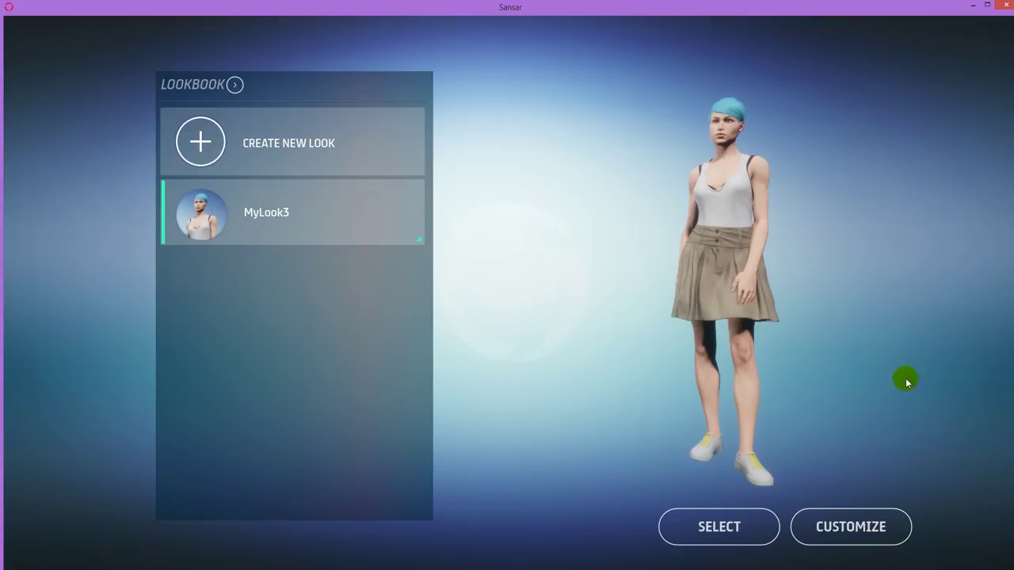
Customize the MyLook3 avatar, switching its body type to male and back to female
click(850, 525)
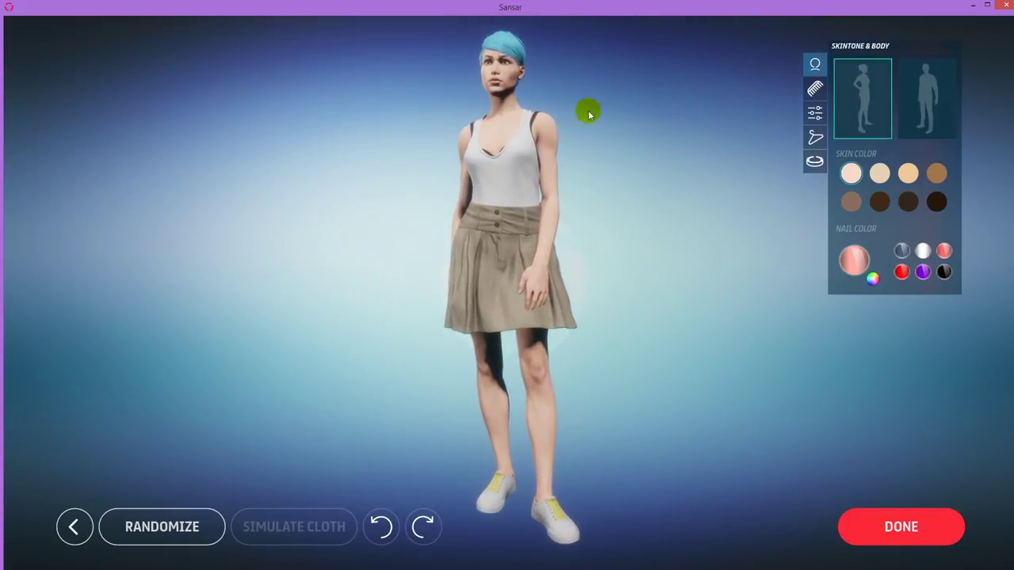
click(928, 94)
click(863, 91)
click(876, 116)
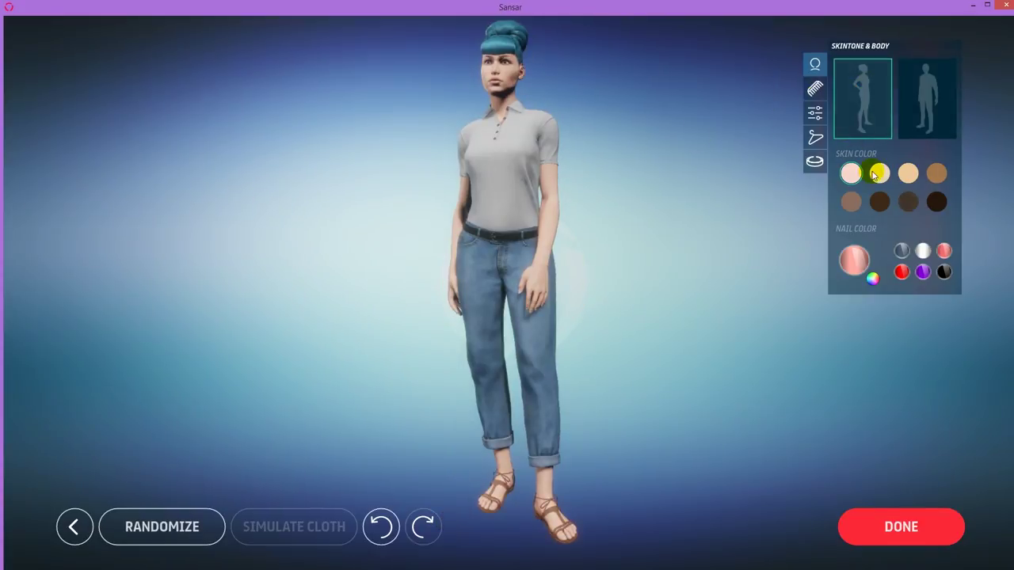
Try the long wavy hairstyle on the avatar and view it from an angle
click(815, 89)
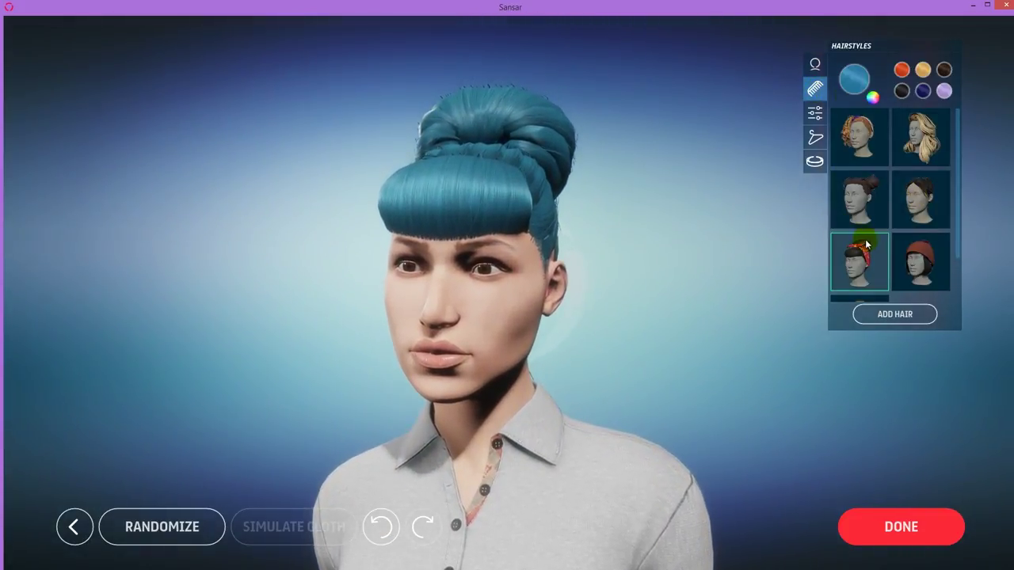
scroll(853, 230, down, 2)
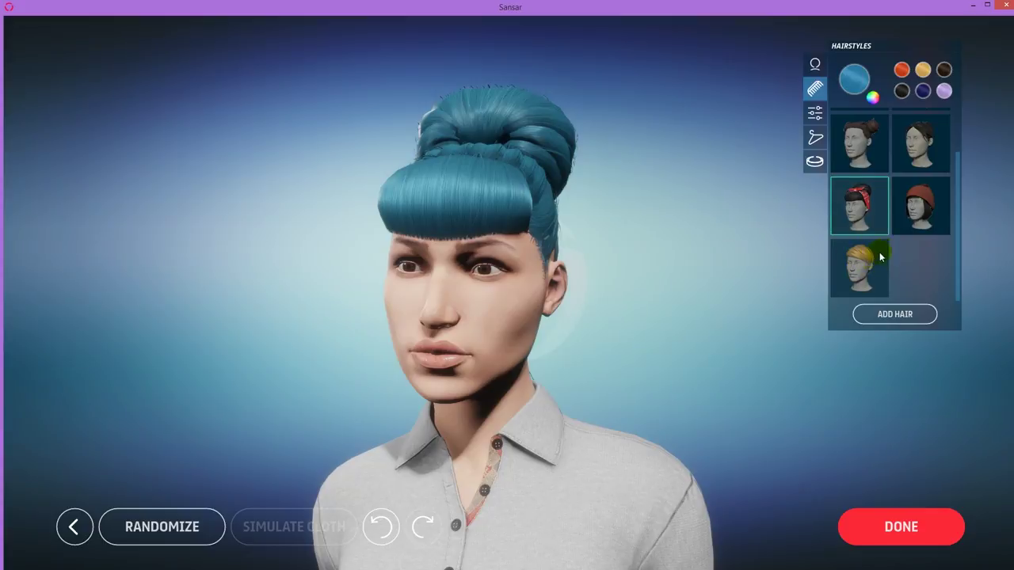
scroll(884, 239, up, 2)
click(923, 136)
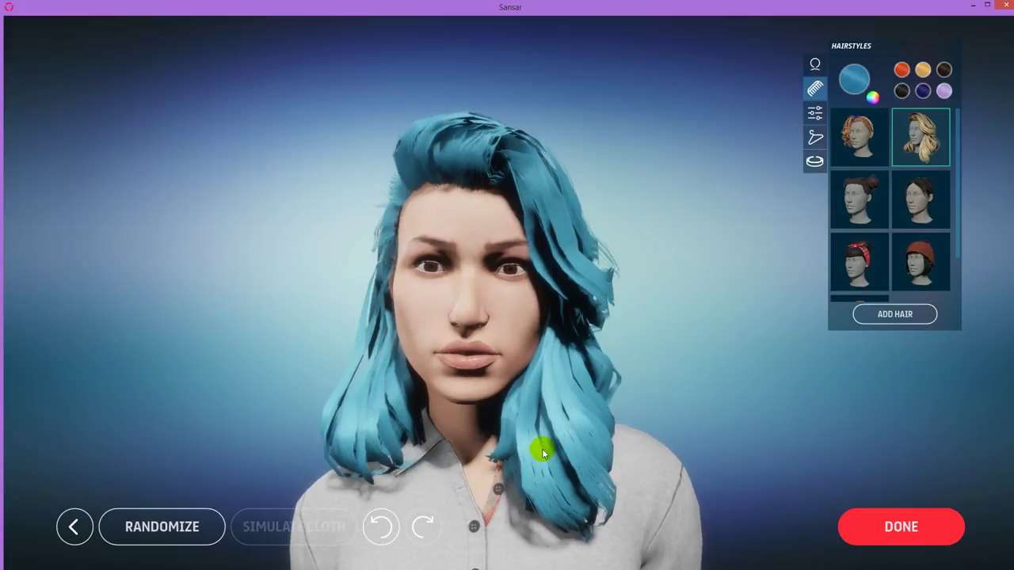
drag(543, 449, 706, 417)
drag(503, 476, 549, 414)
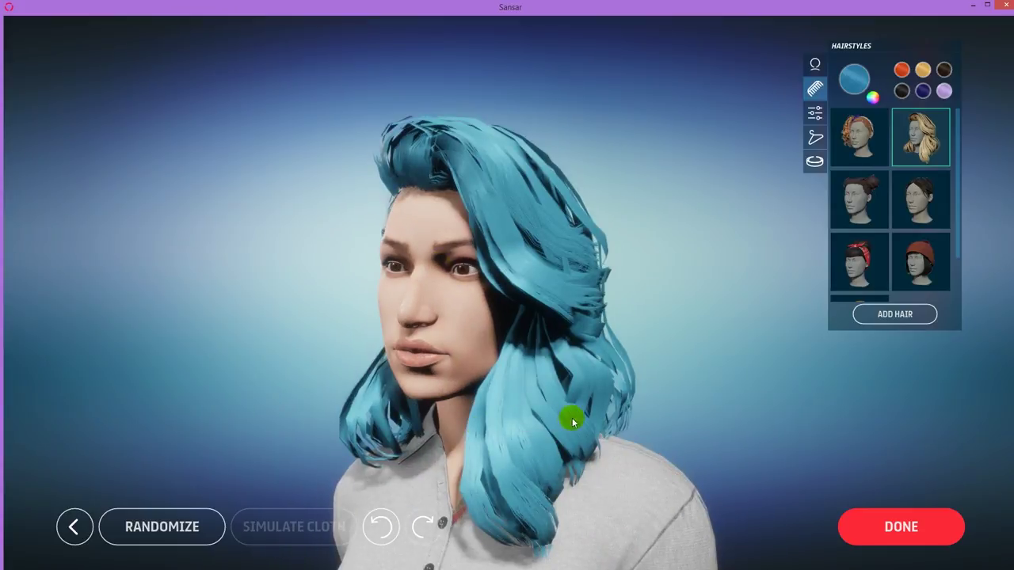
Give the avatar the short side-swept hairstyle and color it dark brown
click(860, 224)
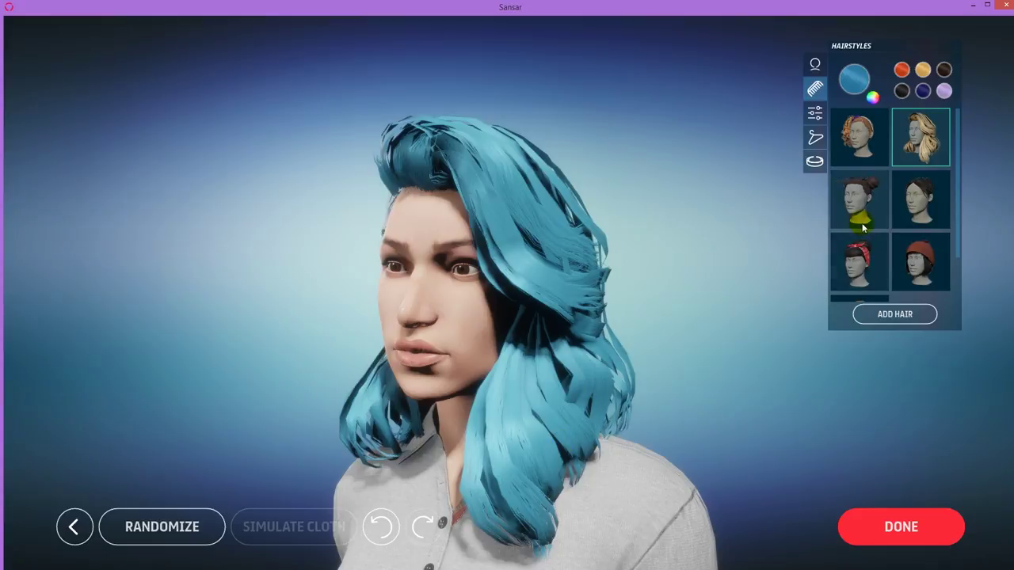
scroll(860, 223, down, 1)
click(862, 260)
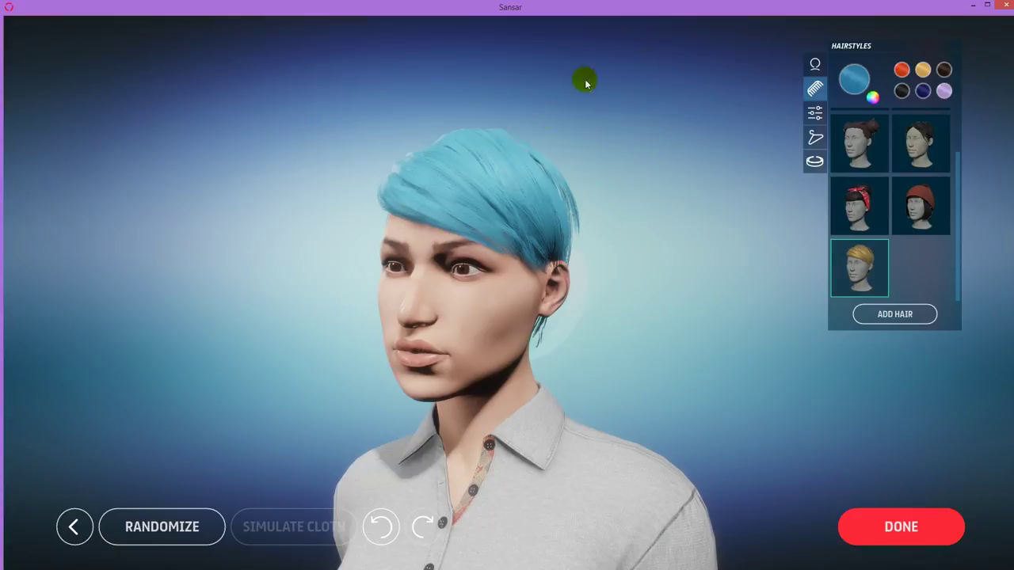
click(924, 71)
click(943, 70)
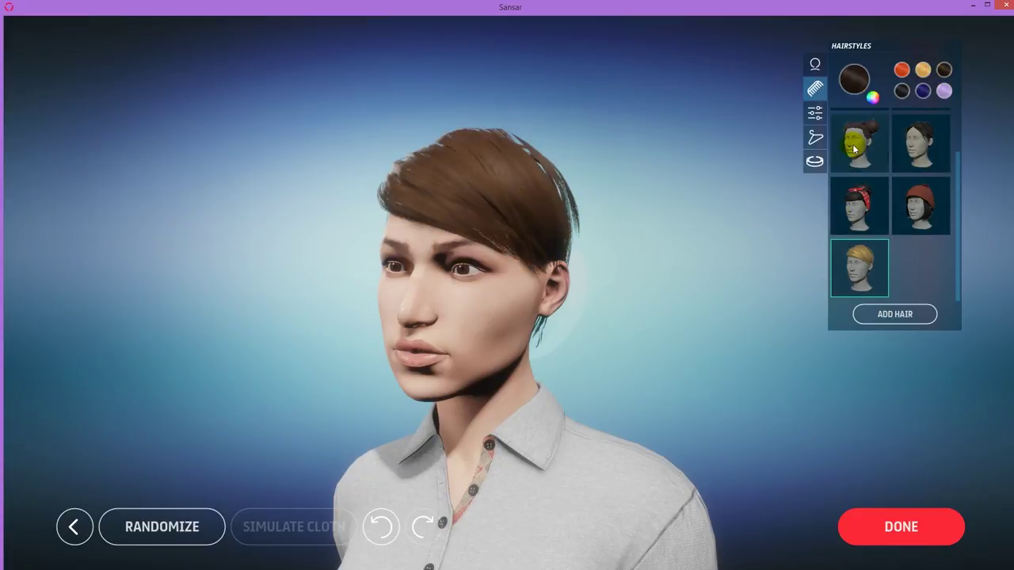
Examine the avatar's face shape sliders and the available eyewear and earring accessories
click(814, 113)
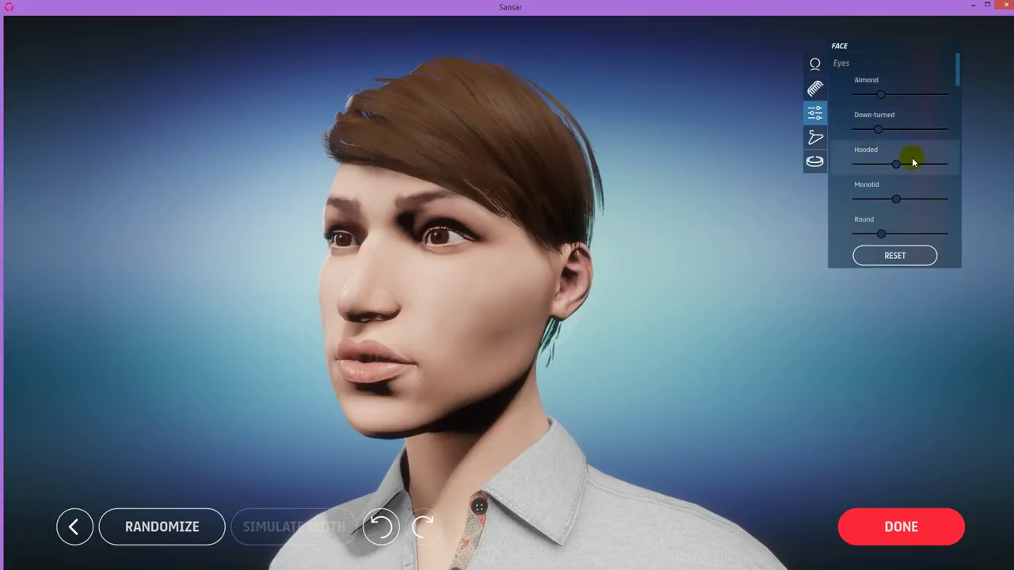
scroll(896, 163, down, 3)
scroll(919, 177, down, 3)
scroll(905, 161, down, 10)
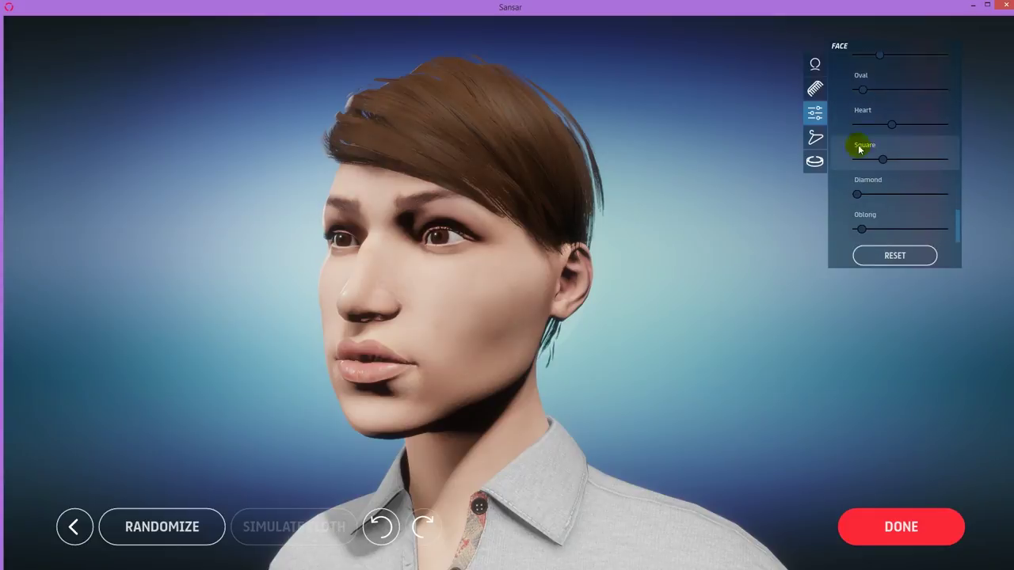
click(814, 161)
click(876, 105)
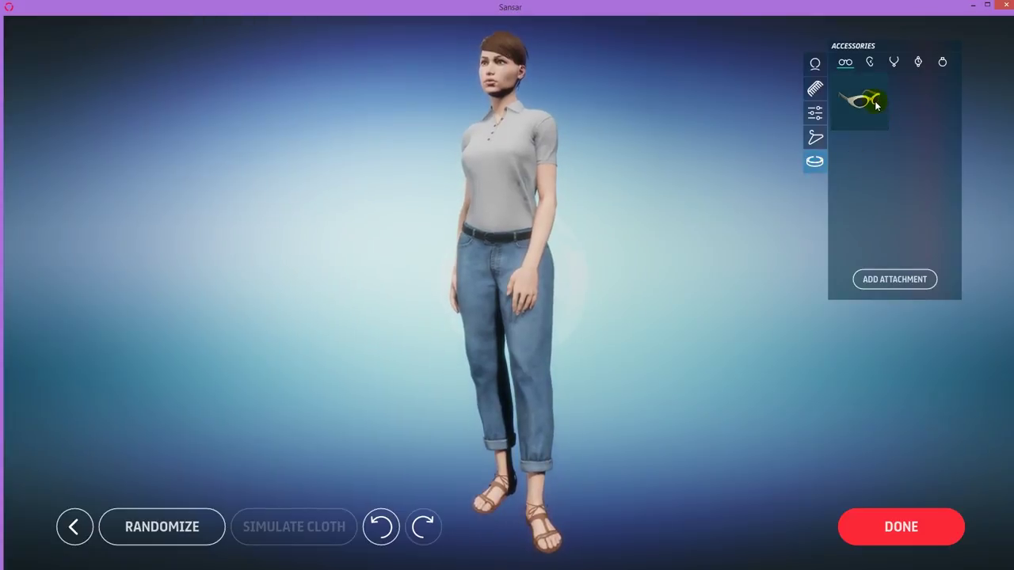
click(872, 61)
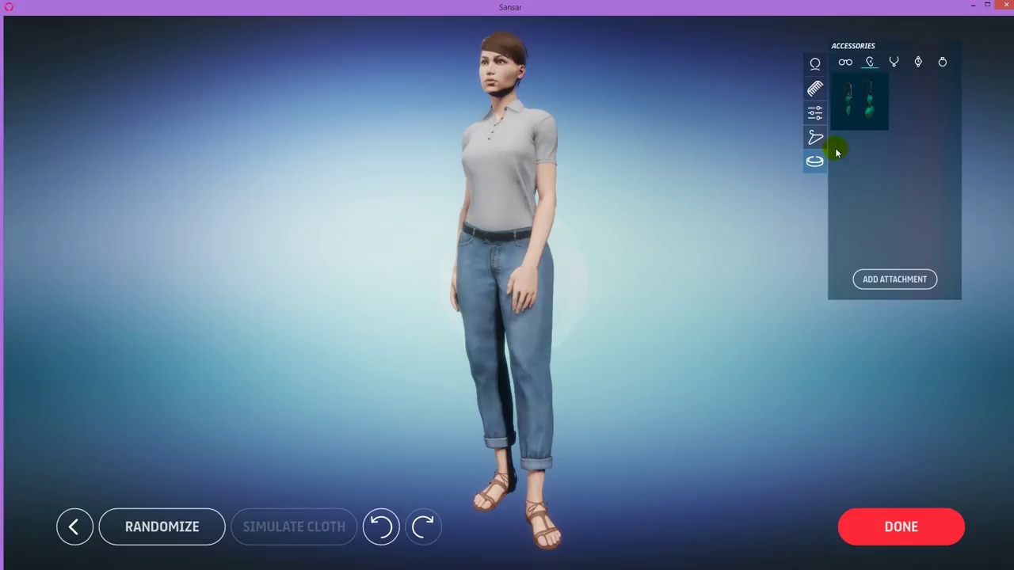
click(845, 64)
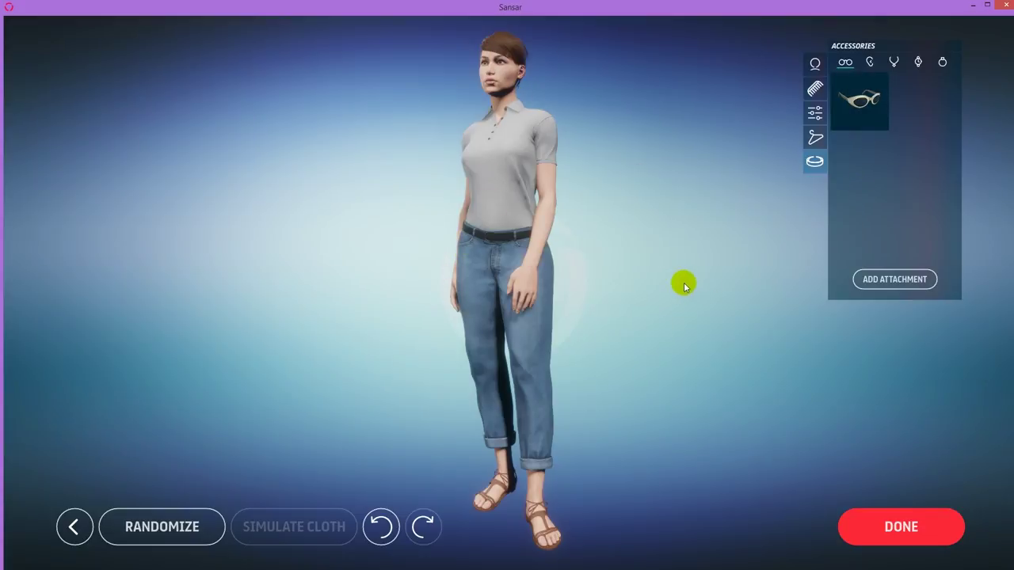
Remove the jeans, sandals and polo shirt from the avatar
click(817, 138)
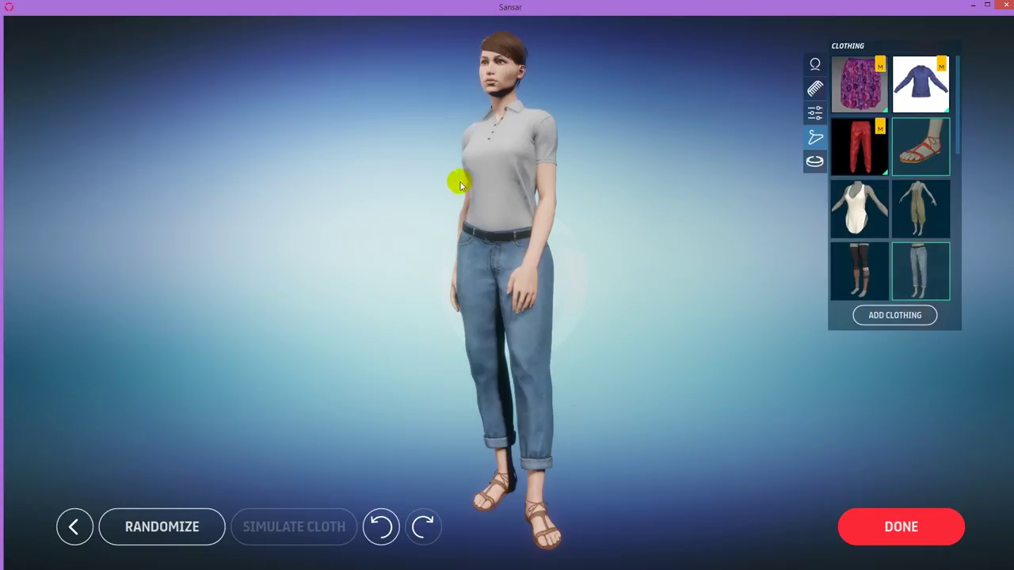
click(918, 265)
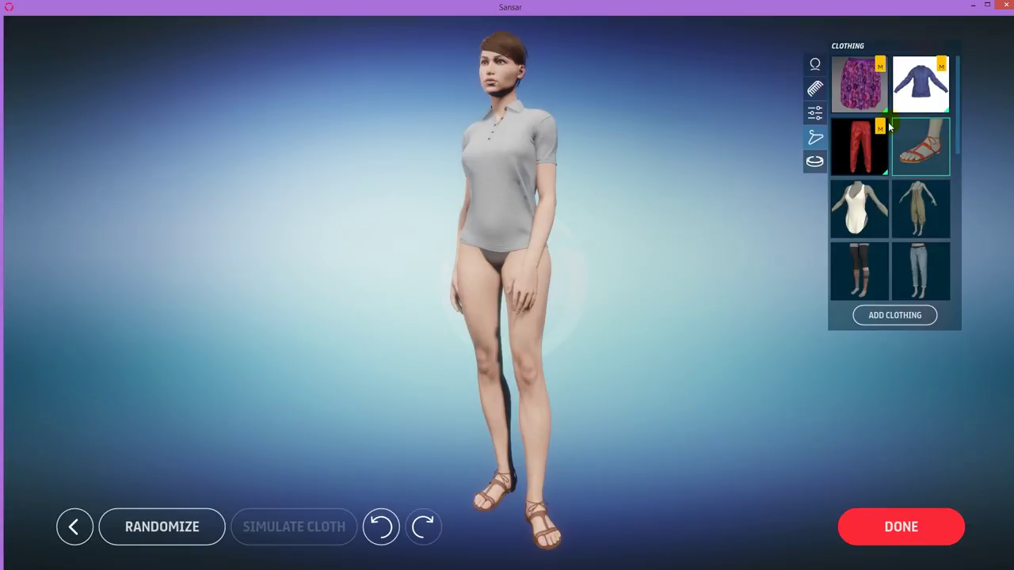
click(921, 150)
scroll(917, 182, down, 5)
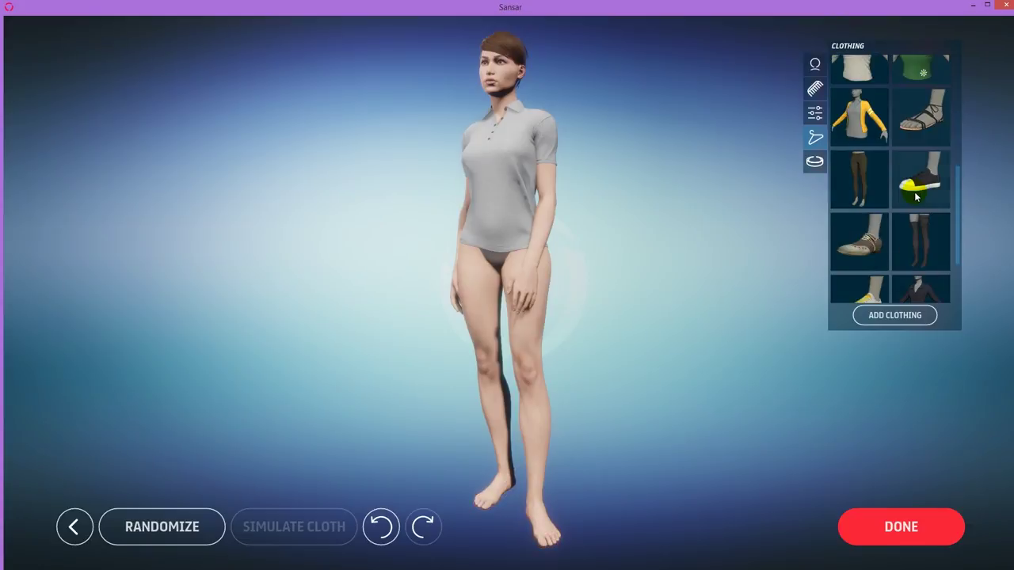
scroll(917, 197, down, 2)
click(921, 252)
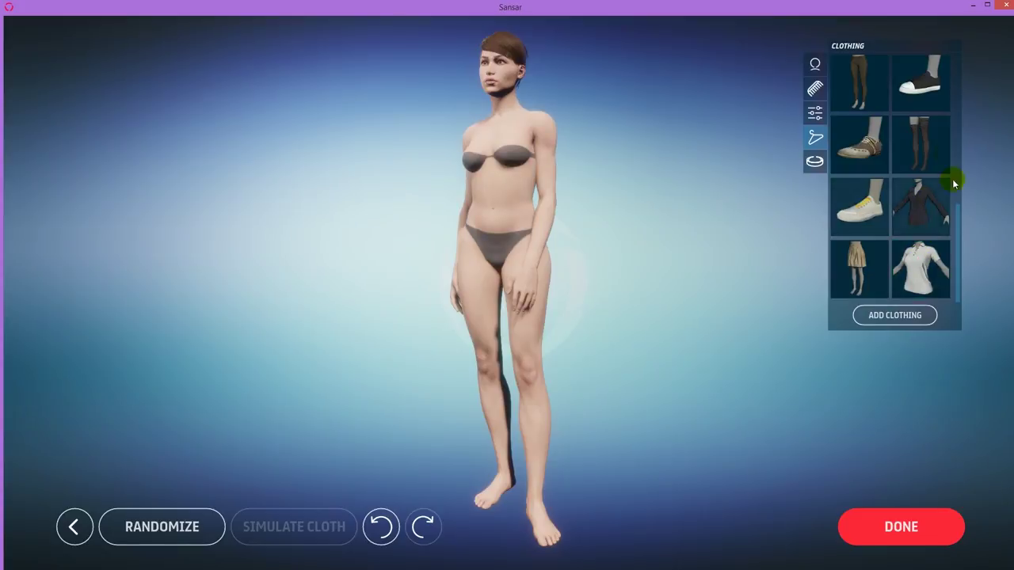
scroll(898, 190, up, 5)
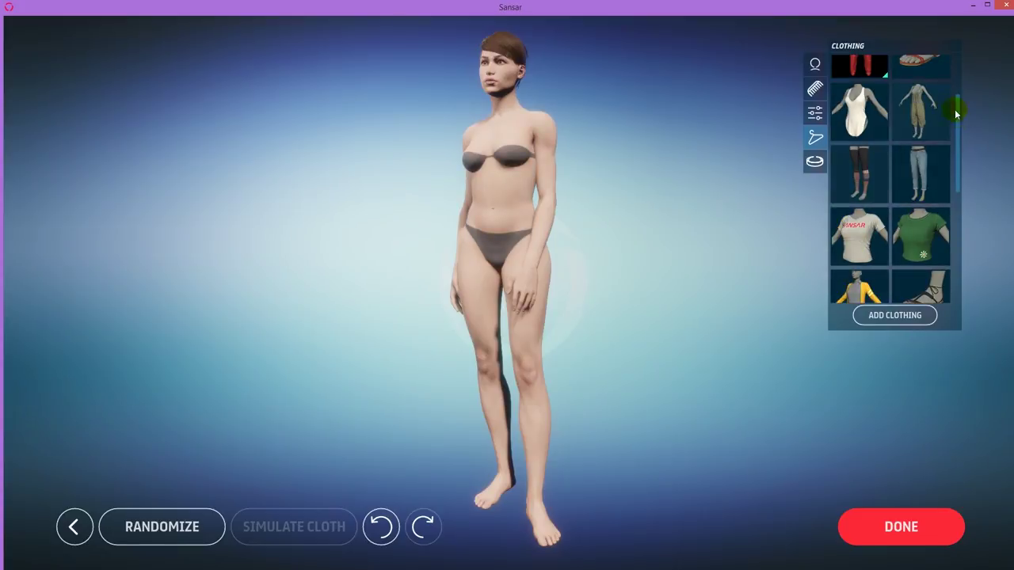
scroll(958, 116, up, 2)
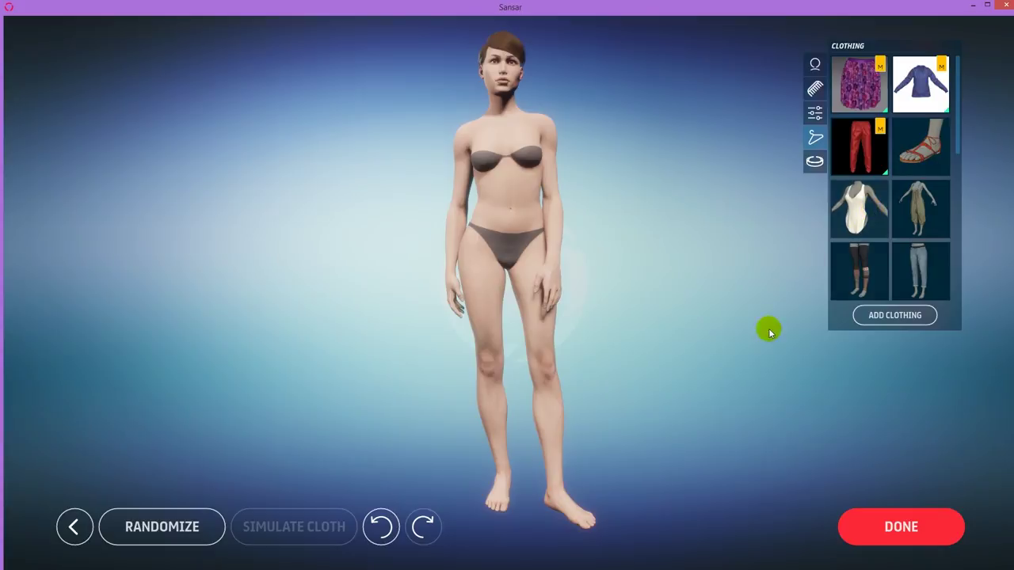
Start a new clothing import with Long Sleeved Womans Shirt.samd from the tutorials folder as its clothing resource file
click(895, 316)
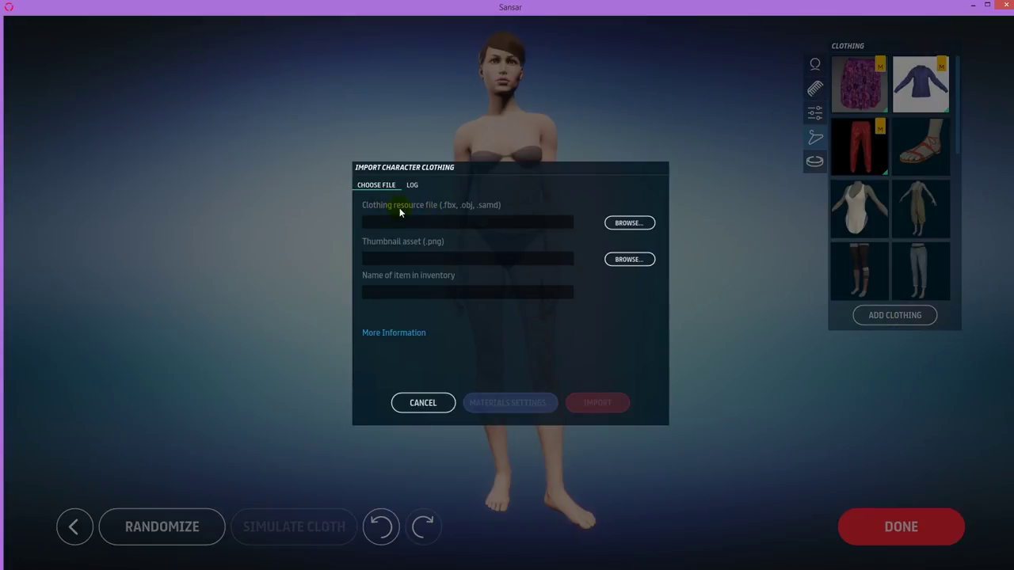
click(629, 223)
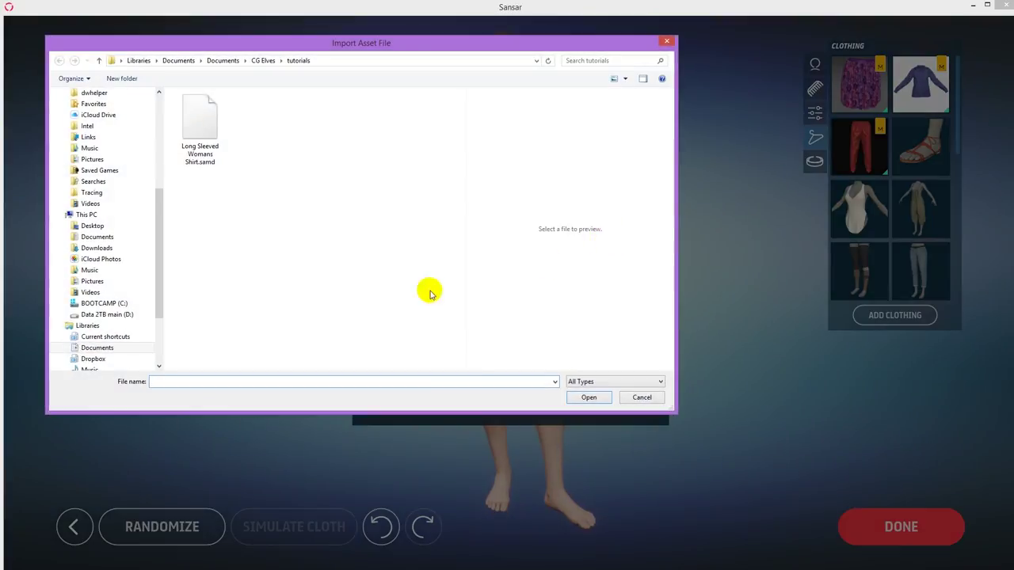
click(205, 121)
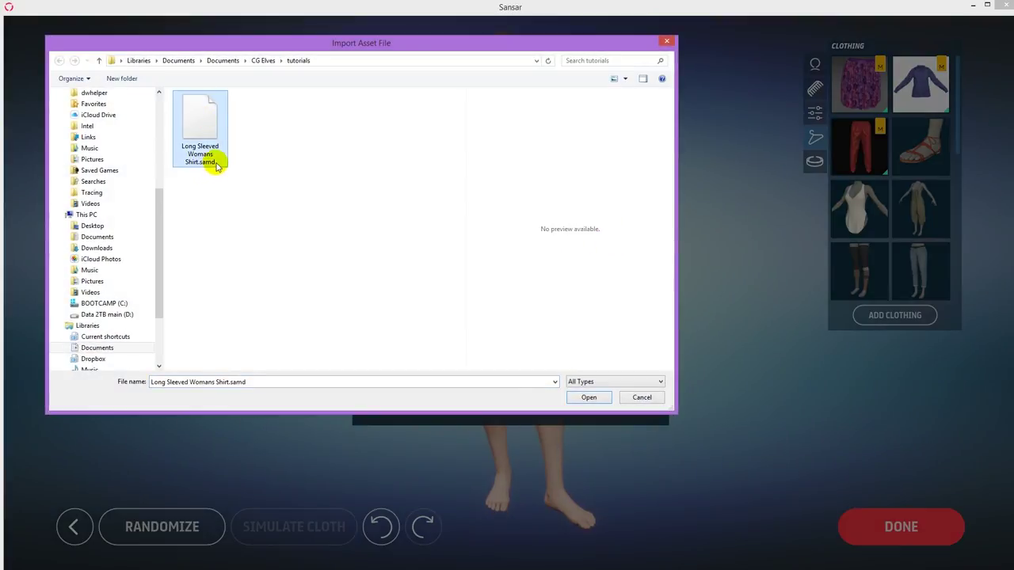
click(588, 398)
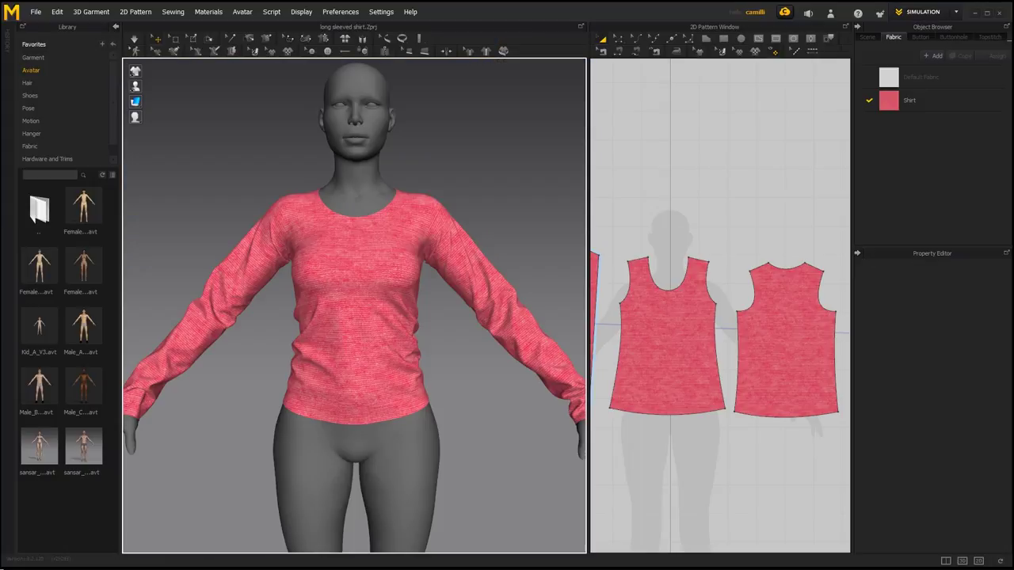
scroll(438, 332, up, 3)
scroll(438, 331, down, 3)
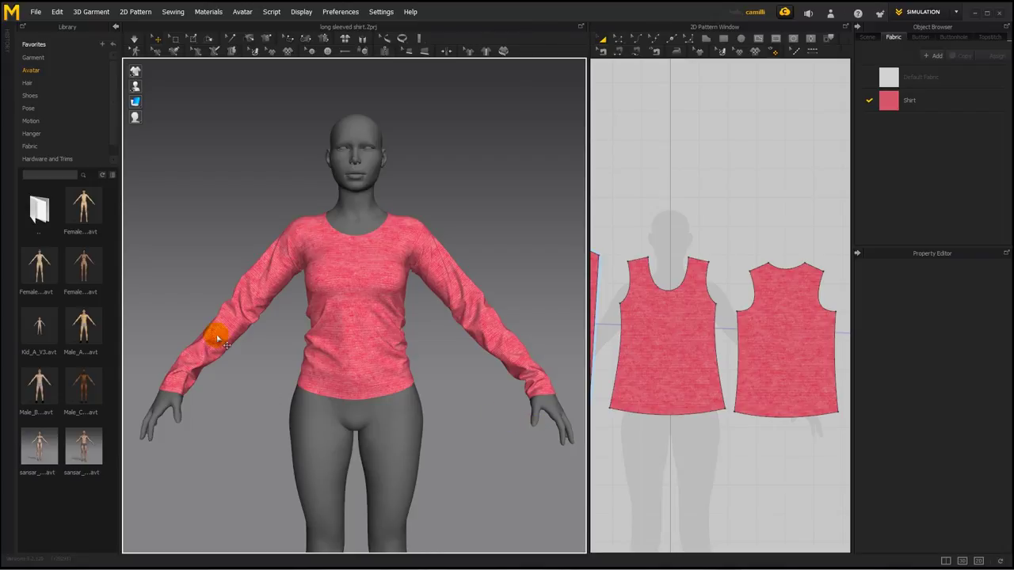
click(344, 271)
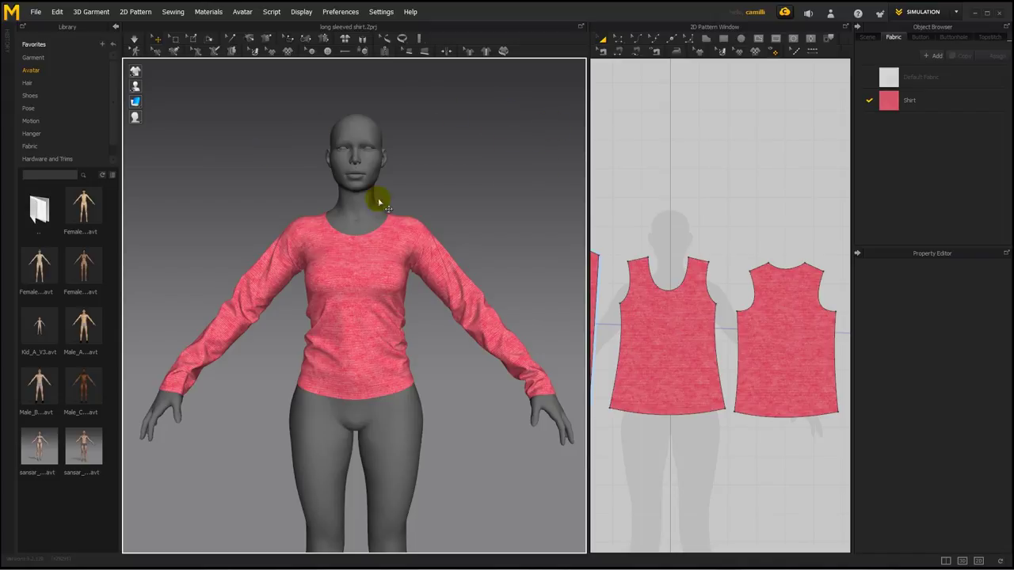
click(509, 351)
drag(400, 360, 338, 262)
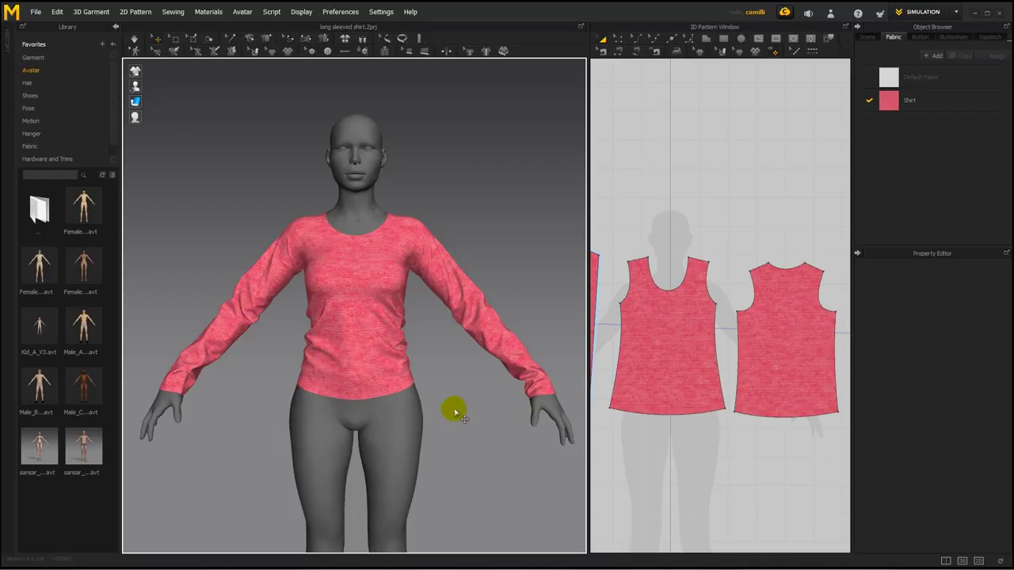
click(396, 307)
In Marvelous Designer, set the particle distance of all four shirt pattern pieces to 10
click(678, 356)
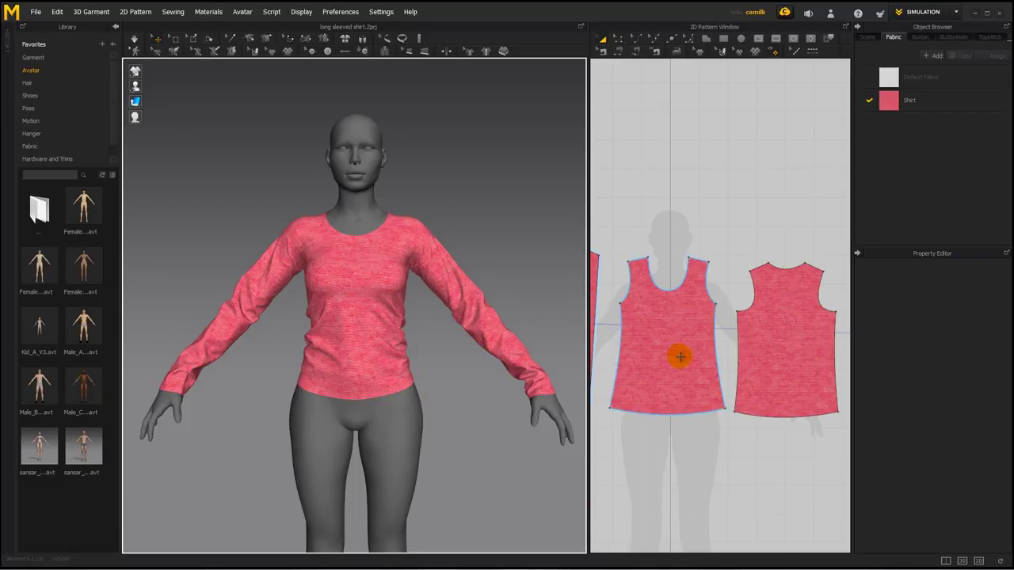
scroll(679, 356, down, 5)
click(623, 327)
drag(598, 273, 827, 414)
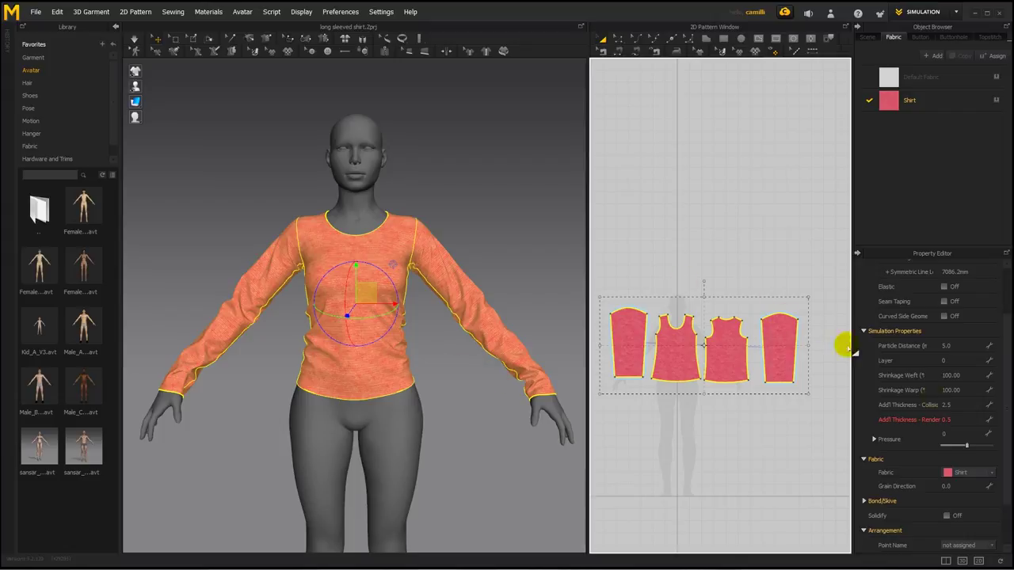
click(961, 344)
text(10)
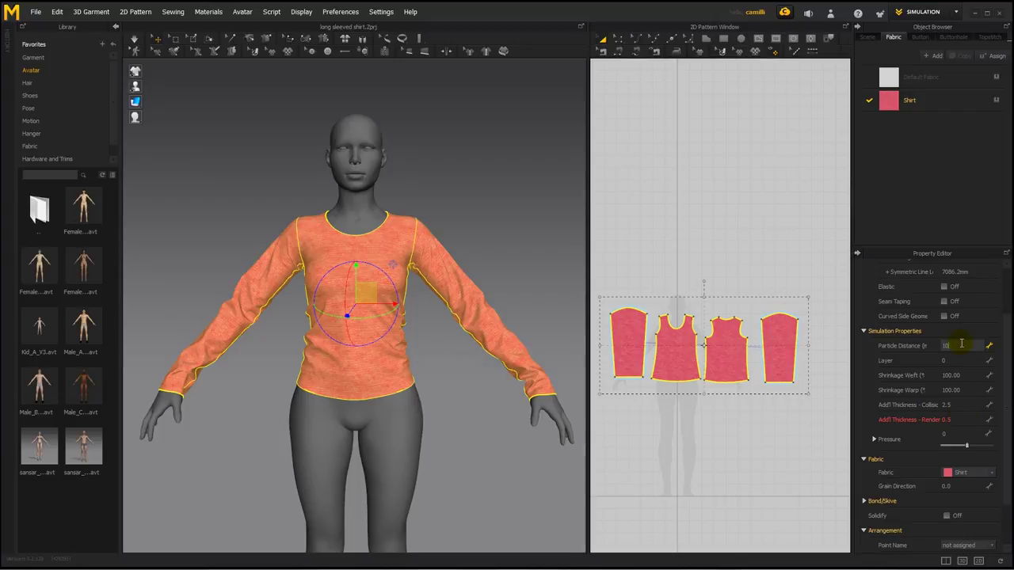
key(Return)
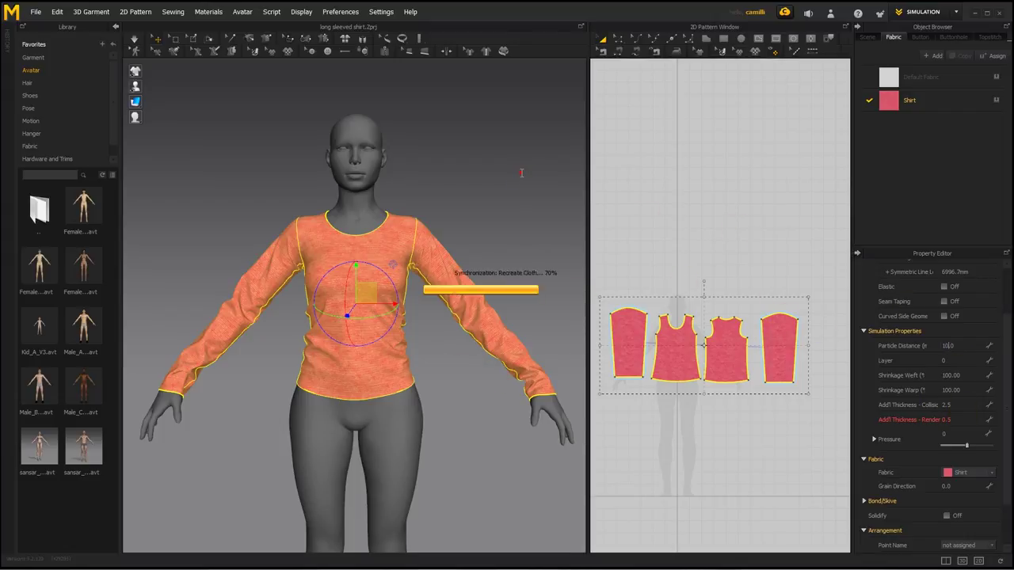
click(513, 198)
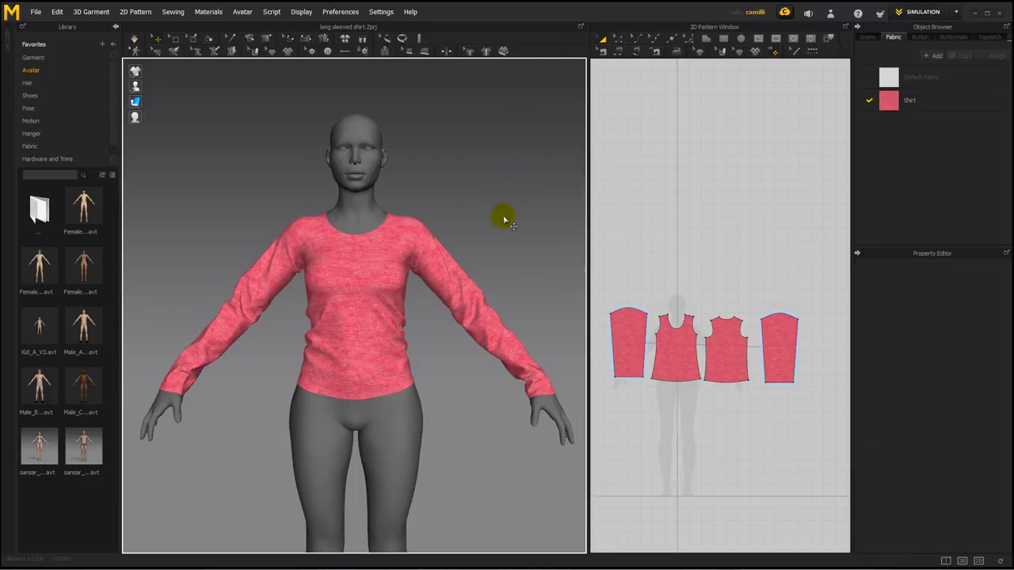
Hide the avatar and give the 3D garment view a solid white background
key(shift+a)
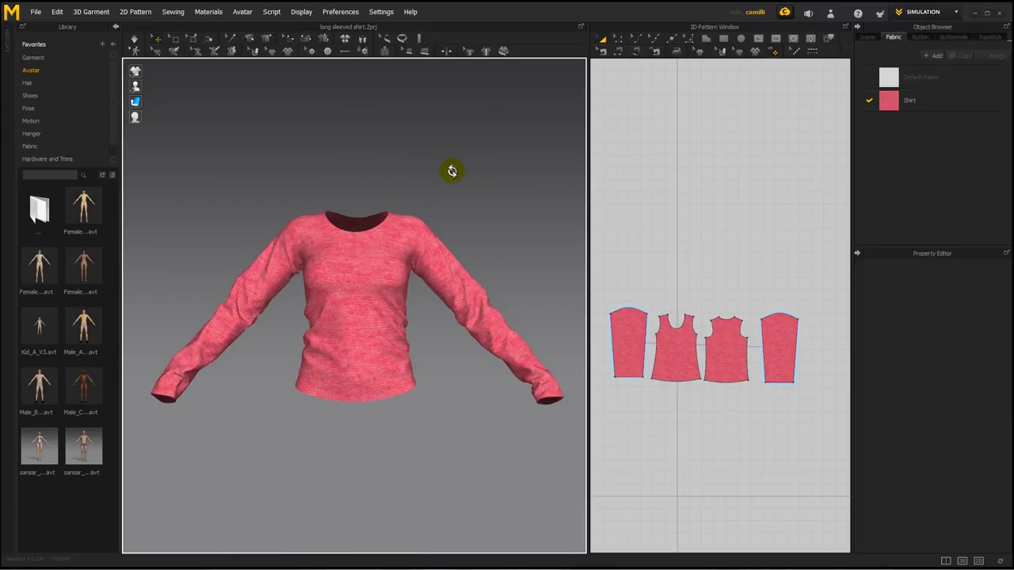
right_click(461, 167)
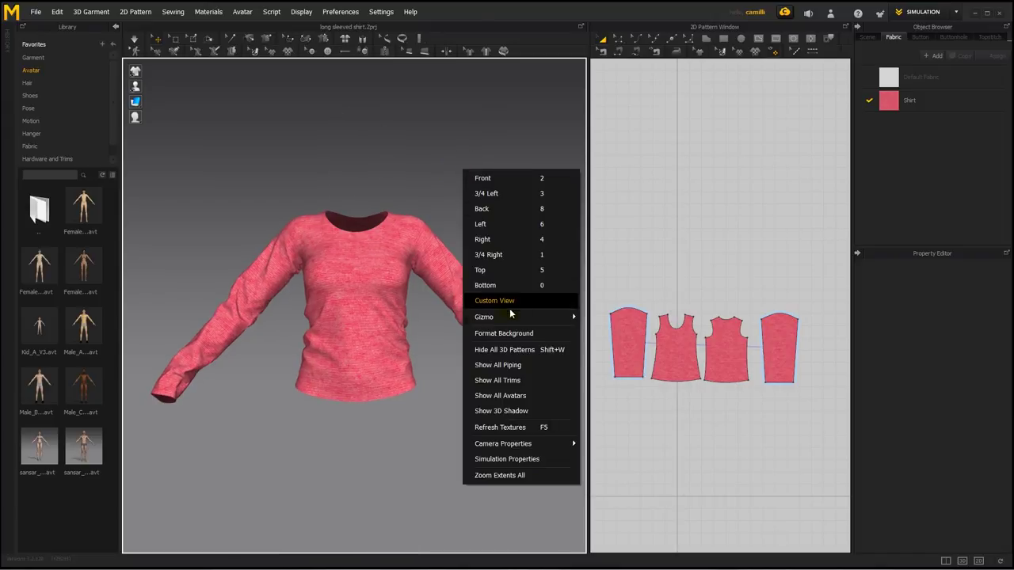
click(506, 331)
click(475, 267)
click(529, 266)
click(396, 132)
click(475, 370)
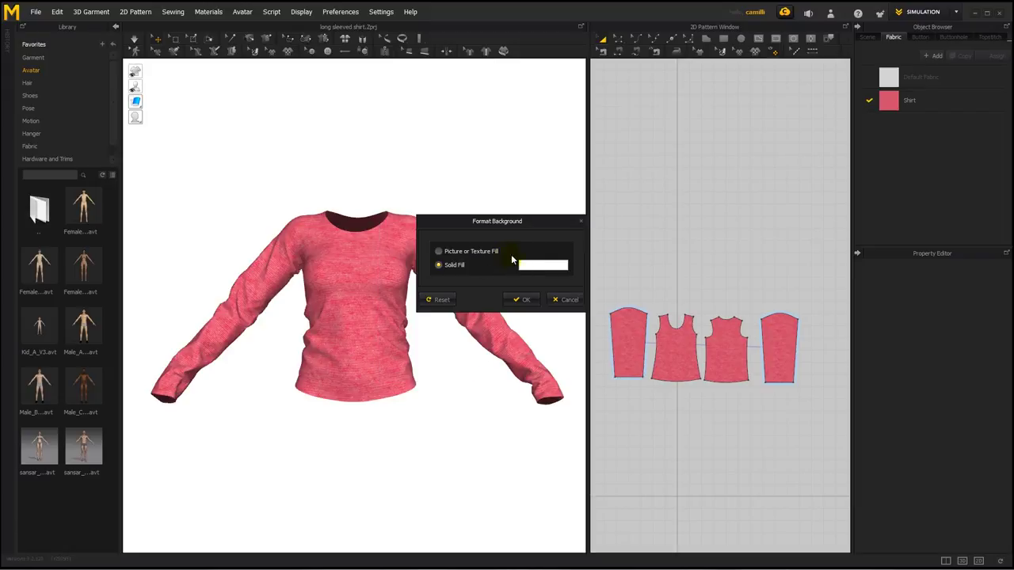
click(523, 300)
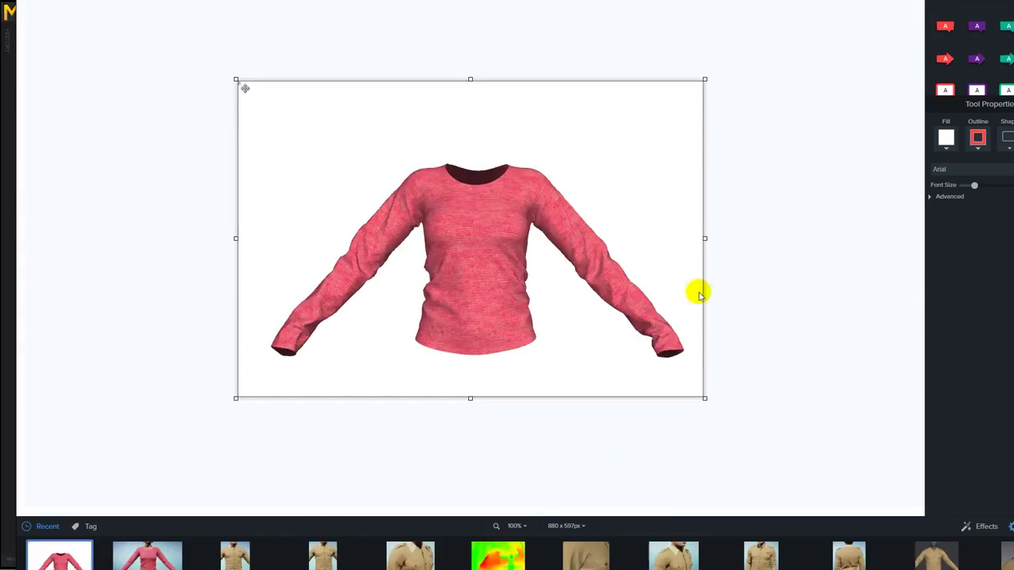
Switch to the image editor and extend the canvas of the shirt capture below the garment
drag(470, 396, 475, 437)
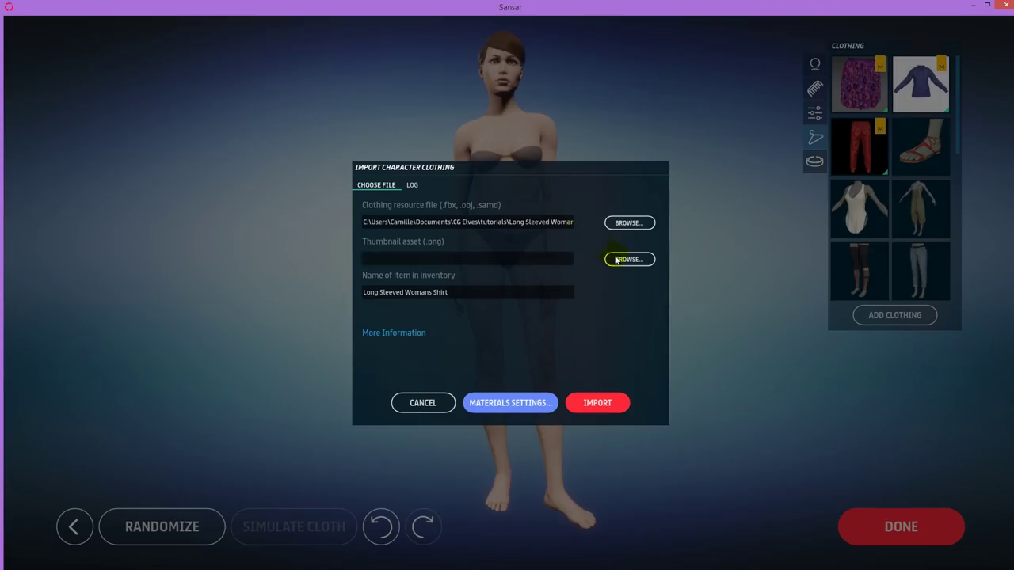
Set the long sleeved shirt thumb image as the thumbnail asset and name the inventory item Womens Long Sleeved Shirt
click(616, 259)
click(202, 116)
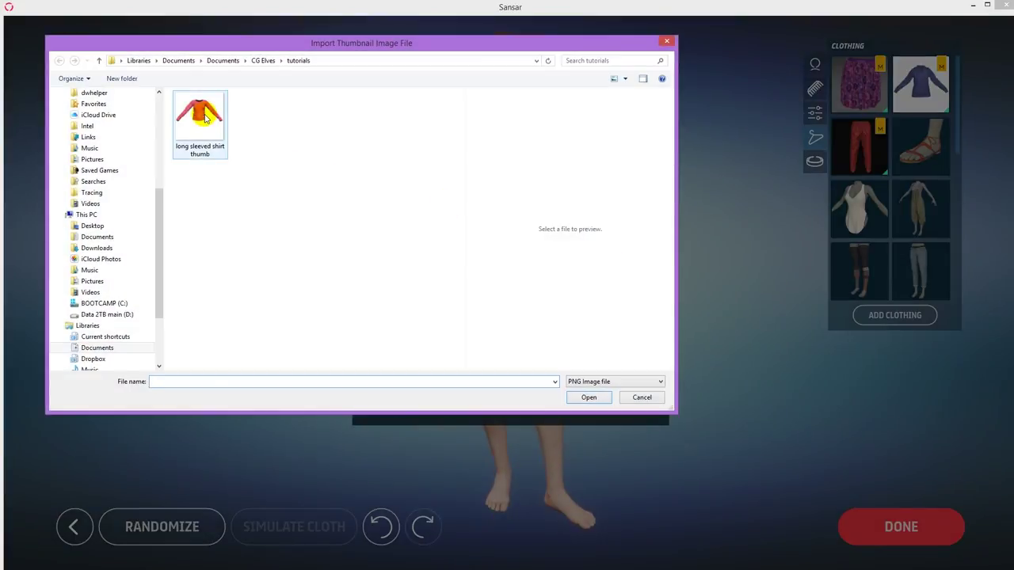
double_click(205, 115)
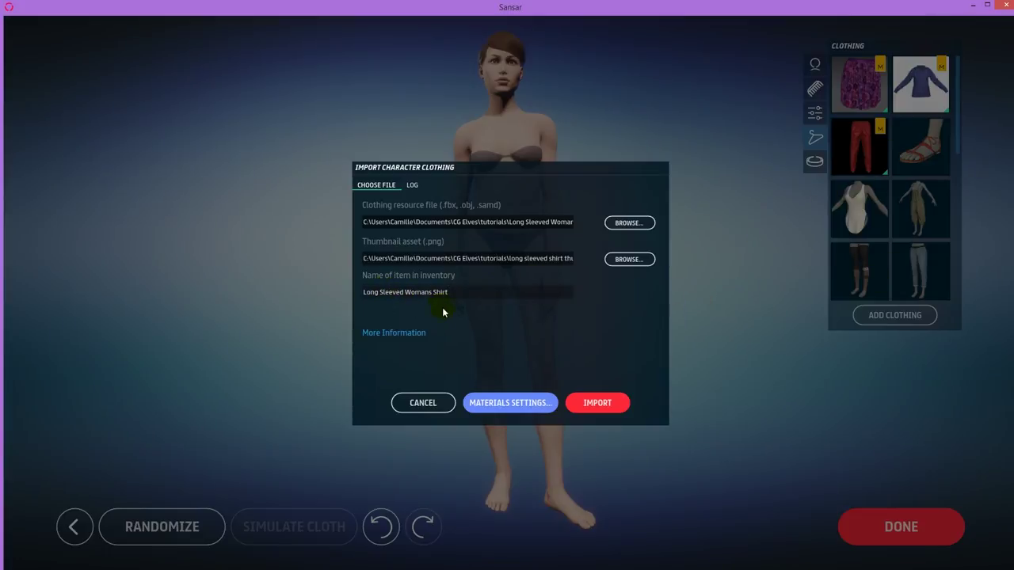
click(406, 292)
key(shift+Home)
text(Long Sleeved)
click(599, 402)
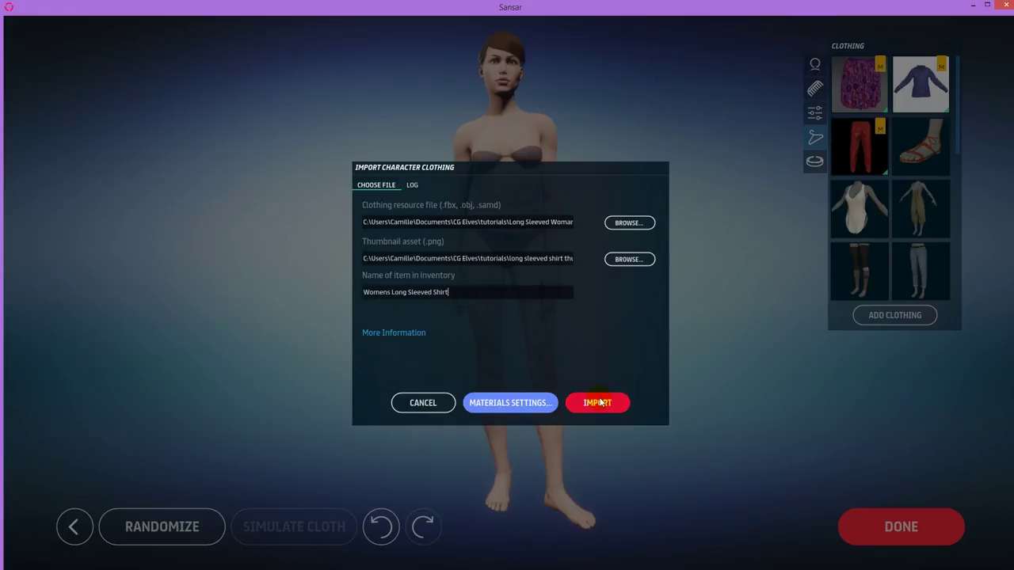
Review the shirt's material settings, including the albedo map choices, UV scale and tint, and leave them without saving
click(500, 404)
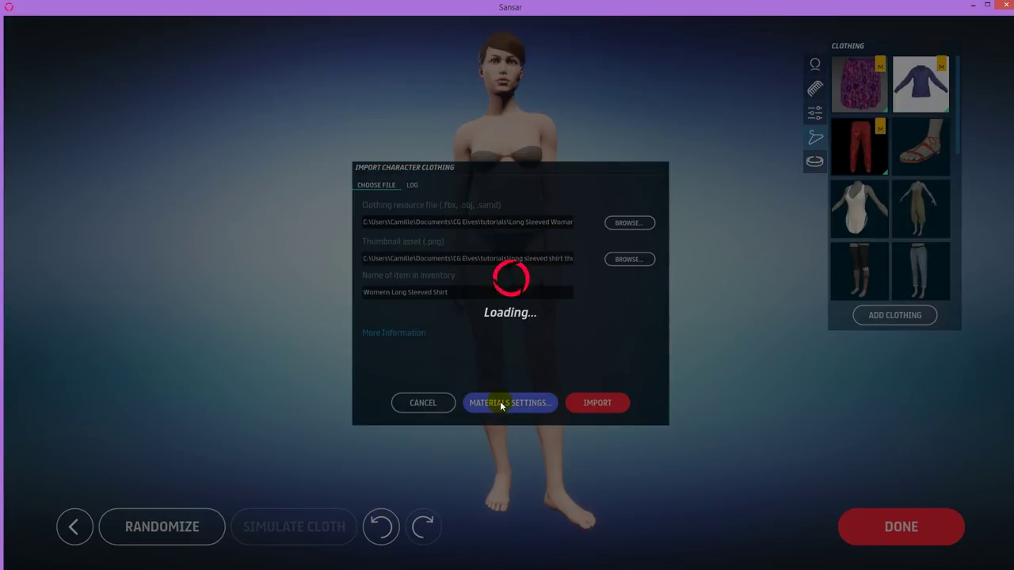
click(538, 235)
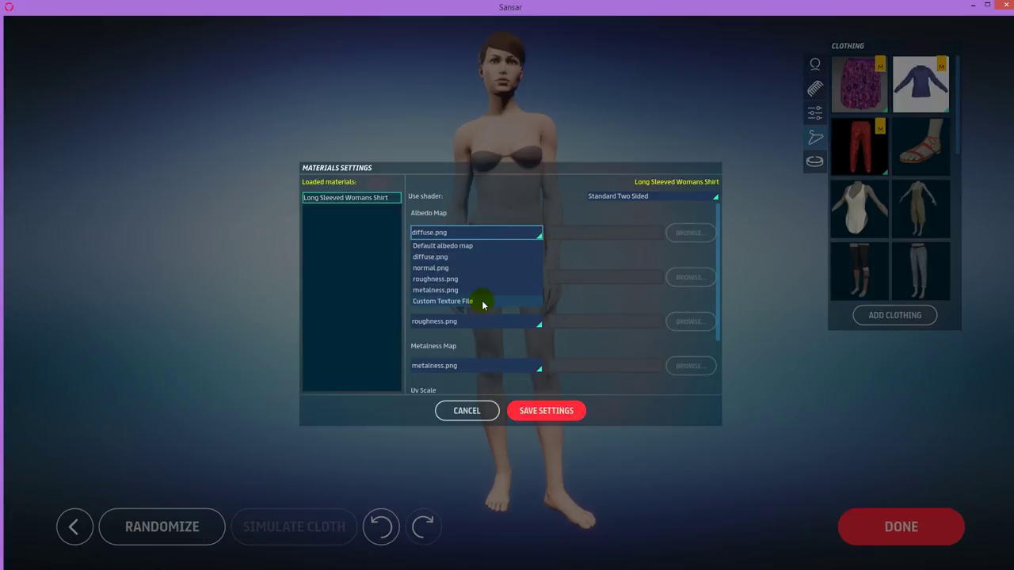
click(576, 216)
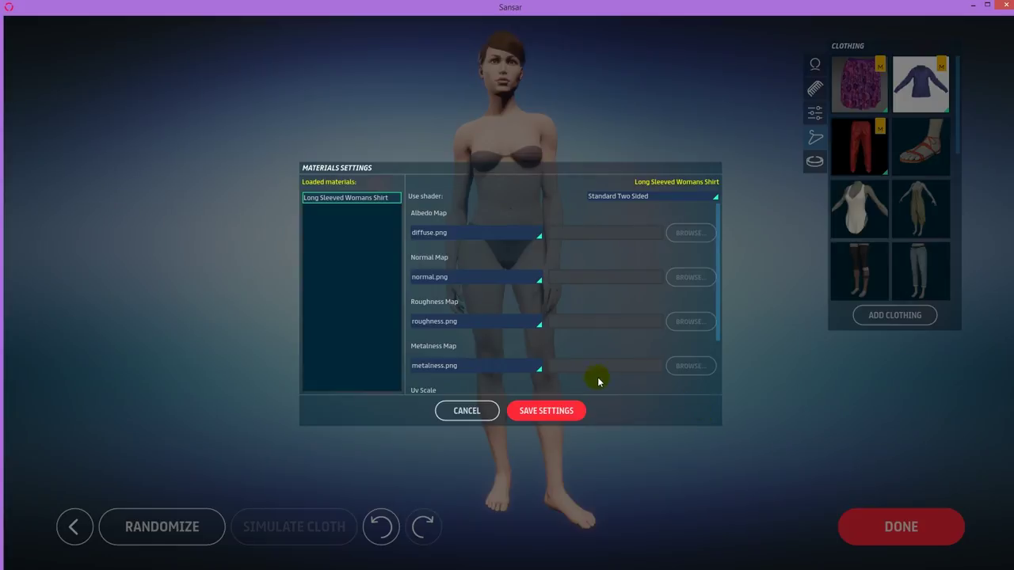
scroll(615, 300, down, 2)
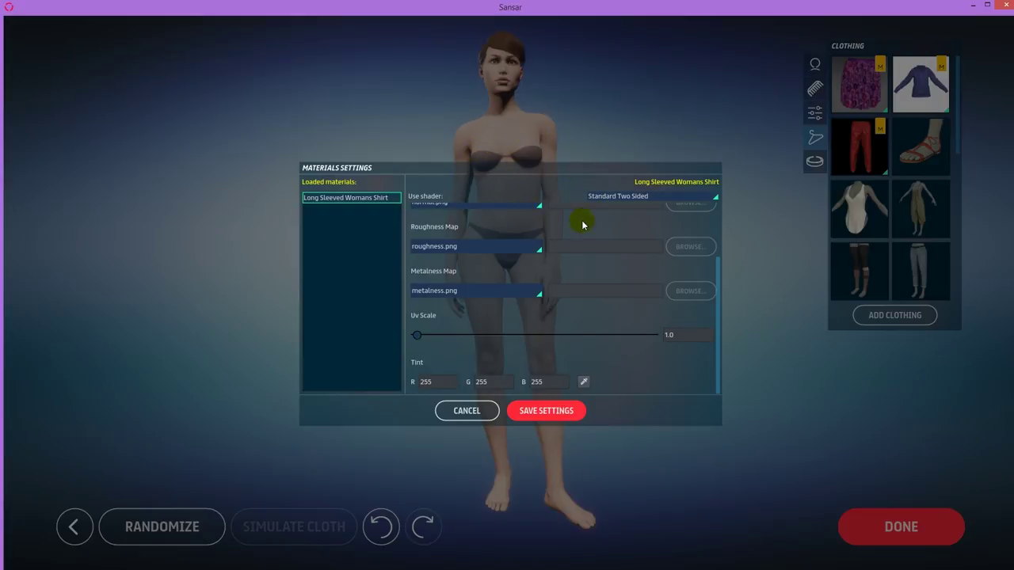
drag(718, 345, 718, 272)
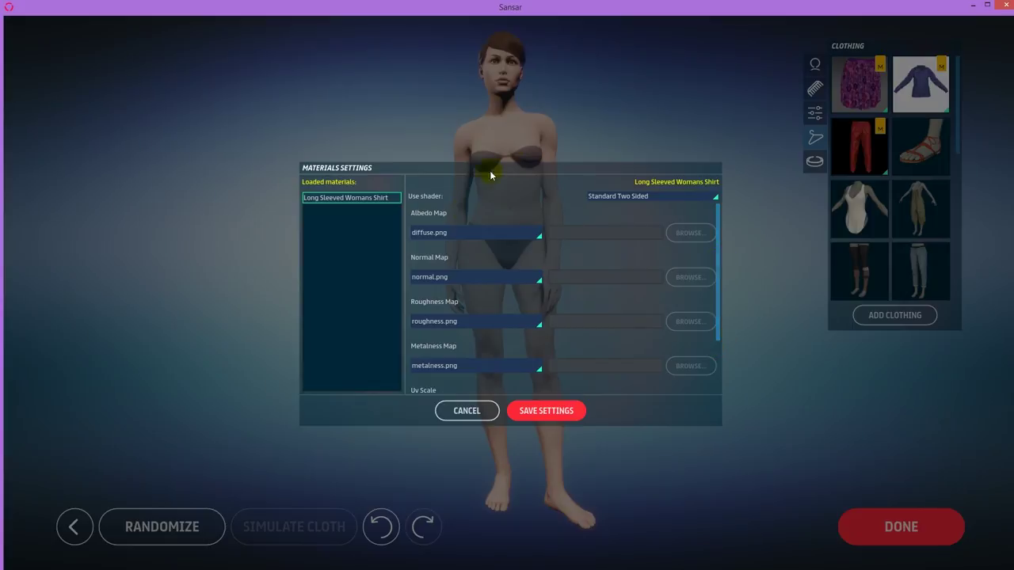
click(474, 410)
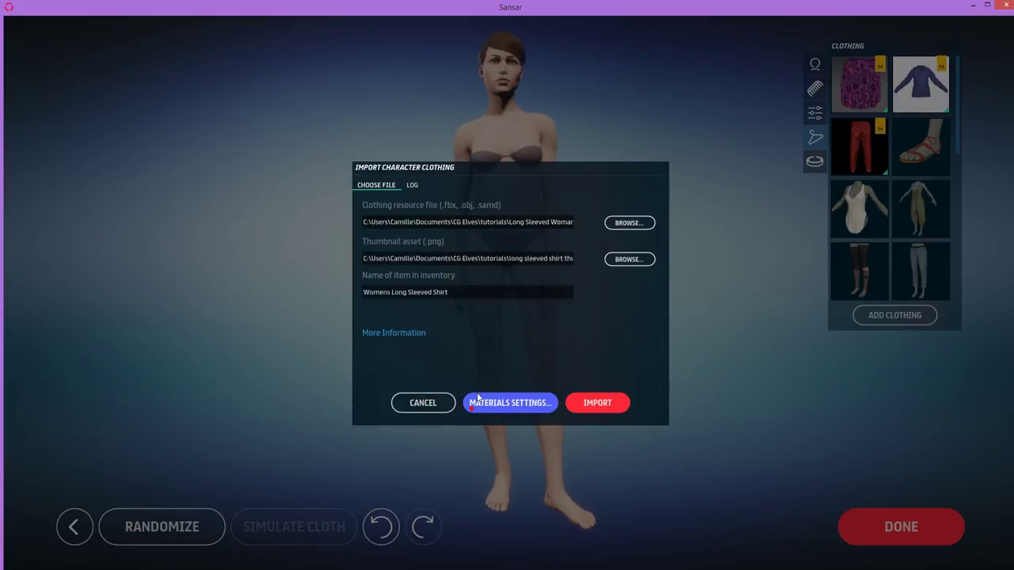
Import the shirt into the clothing inventory and put it on the avatar
click(604, 404)
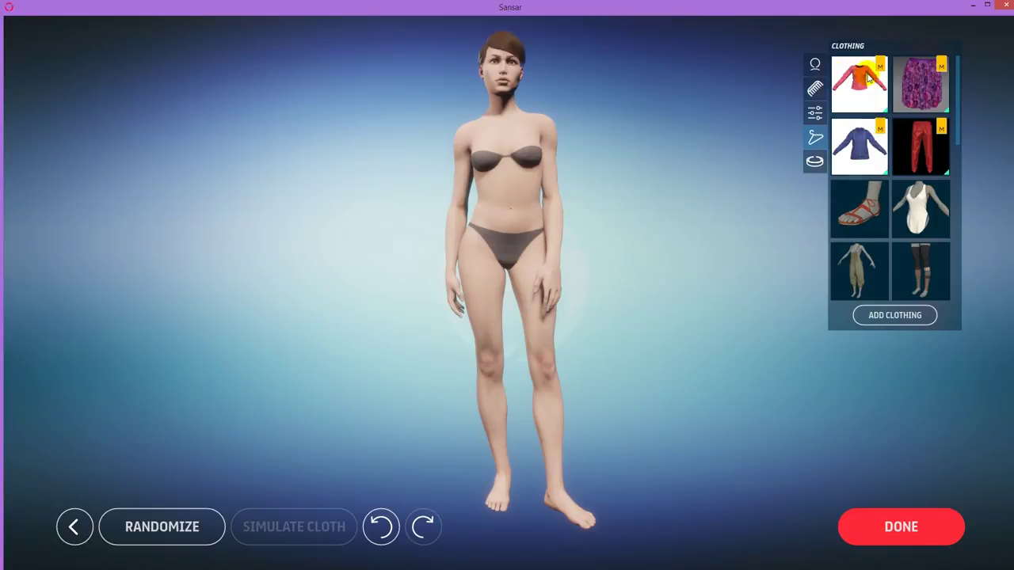
click(548, 124)
click(858, 82)
click(858, 83)
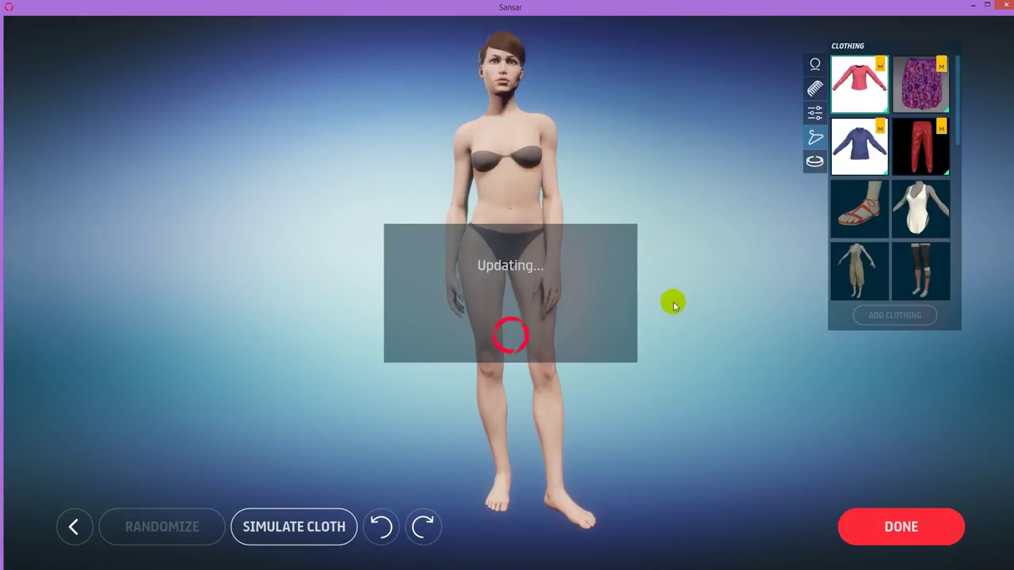
Examine the shirt's fit from both sides, especially around the armpits and waist
drag(656, 228, 530, 140)
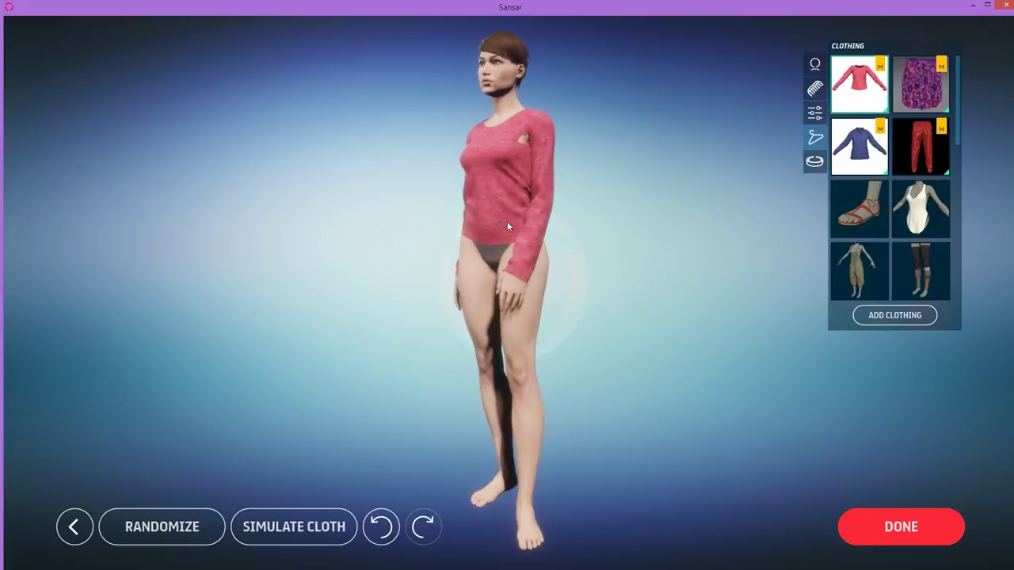
drag(507, 226, 602, 231)
click(430, 294)
click(488, 150)
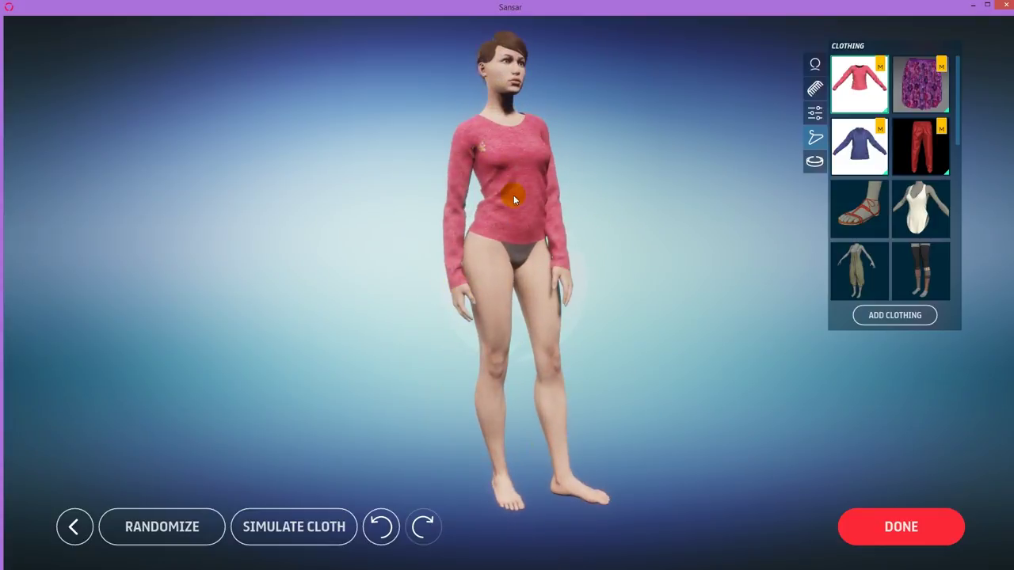
click(475, 237)
click(525, 214)
click(493, 148)
Run a cloth simulation to settle the shirt around the armpits, then stop it to finalize the fit
click(292, 527)
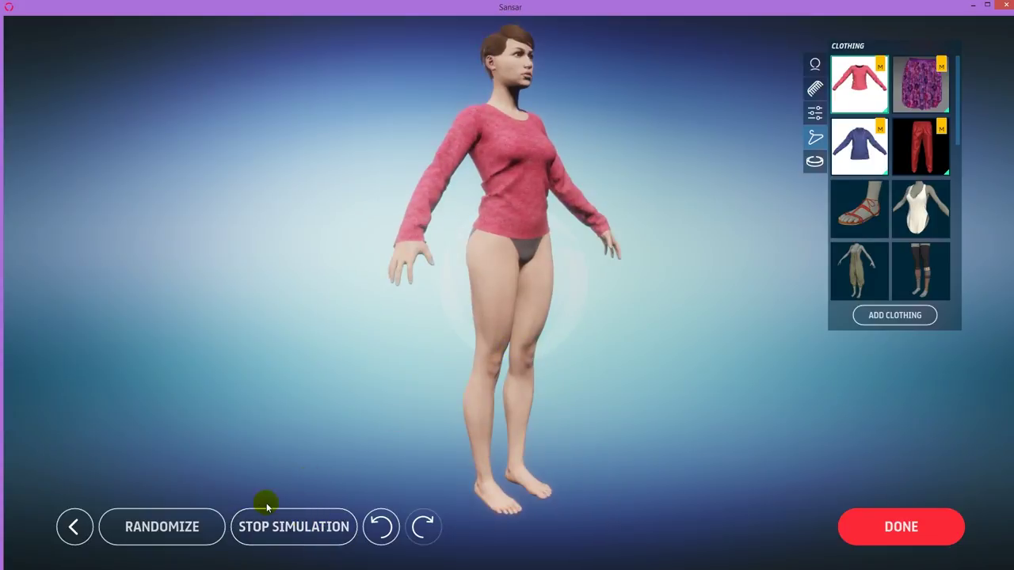
drag(586, 502, 407, 459)
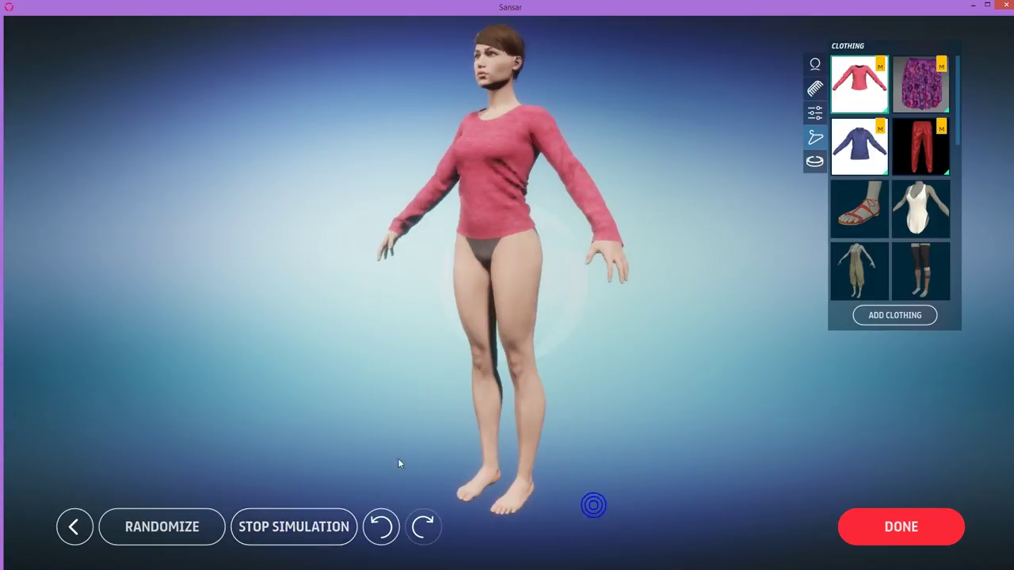
click(320, 532)
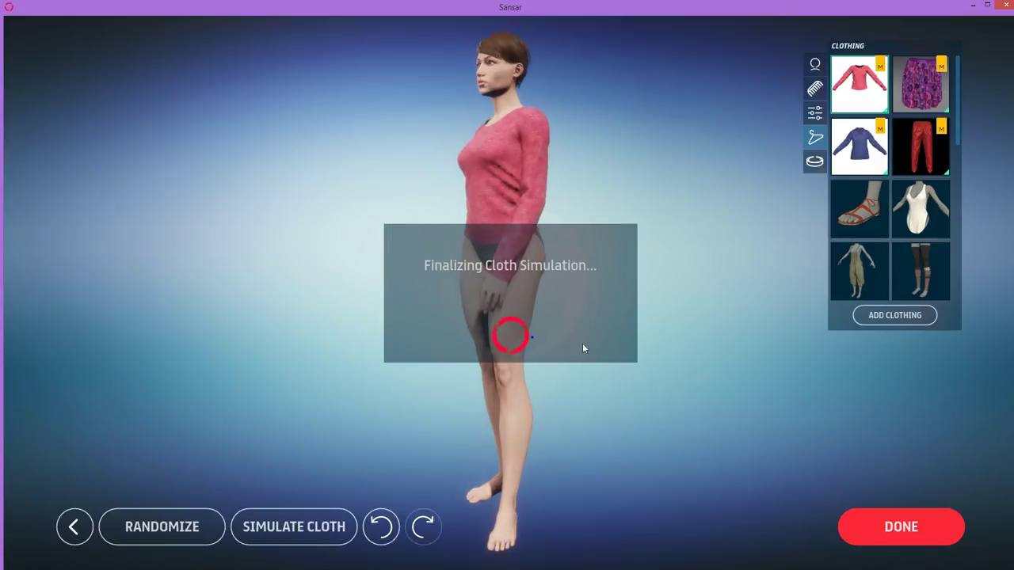
mouse_move(555, 344)
mouse_down()
mouse_move(690, 340)
mouse_move(573, 346)
mouse_up()
drag(531, 136, 656, 230)
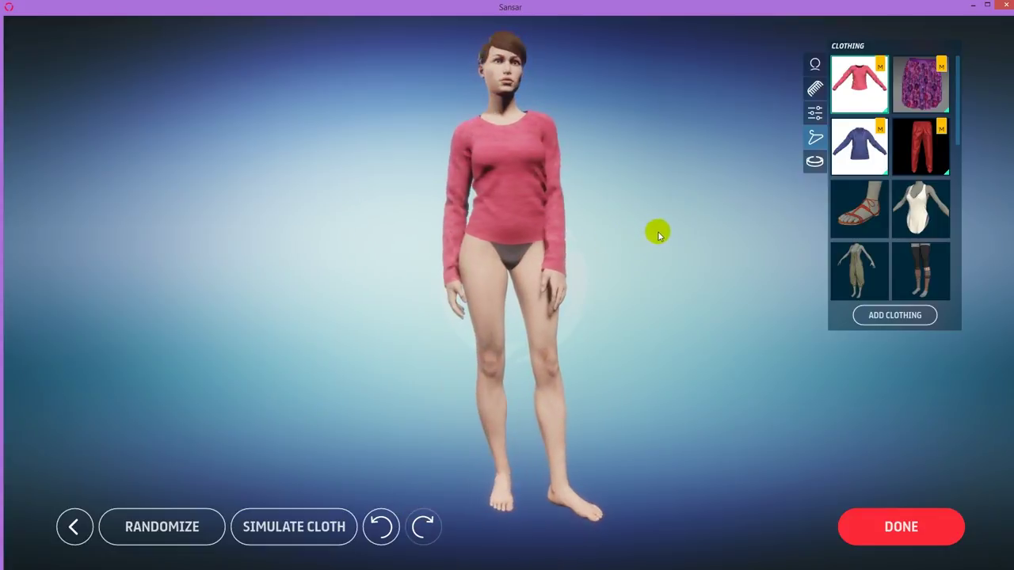
Restart the cloth simulation and push both sleeves up to about the elbows
click(286, 526)
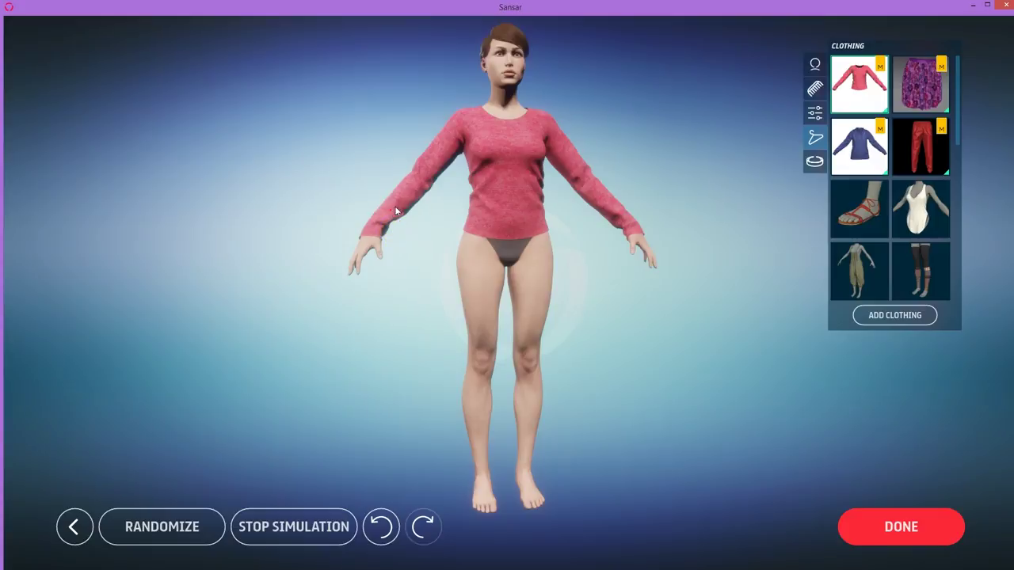
drag(385, 219, 564, 214)
mouse_move(663, 186)
mouse_down()
mouse_move(466, 202)
mouse_move(472, 191)
mouse_up()
click(605, 203)
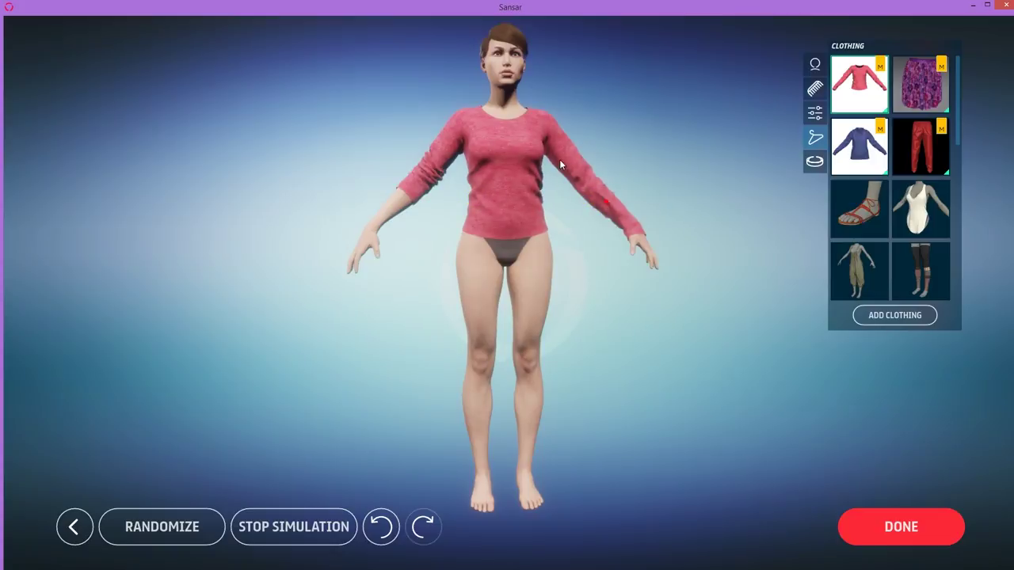
click(539, 141)
click(578, 203)
mouse_move(472, 212)
mouse_down()
mouse_move(584, 226)
mouse_move(486, 215)
mouse_up()
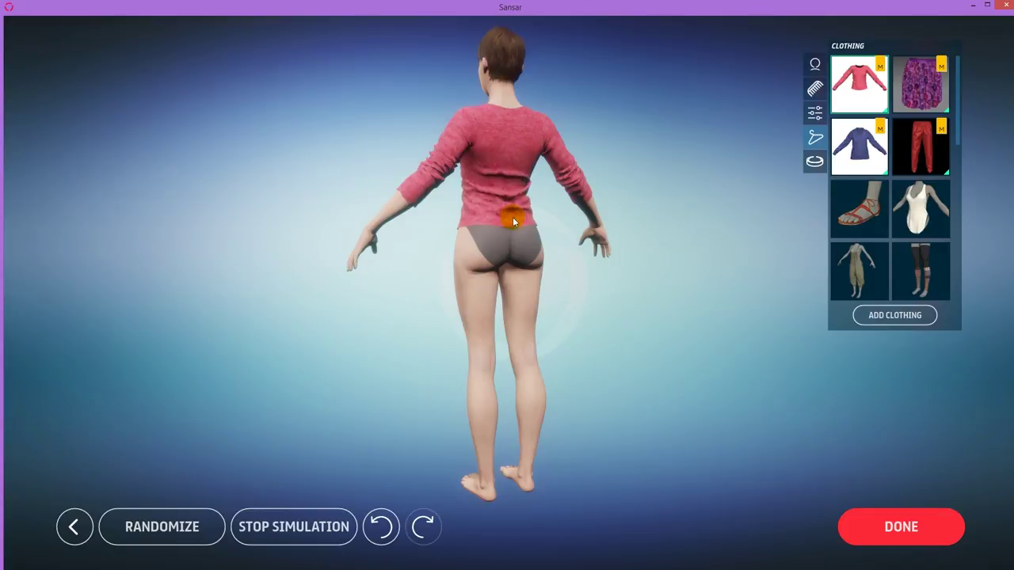
drag(643, 203, 479, 191)
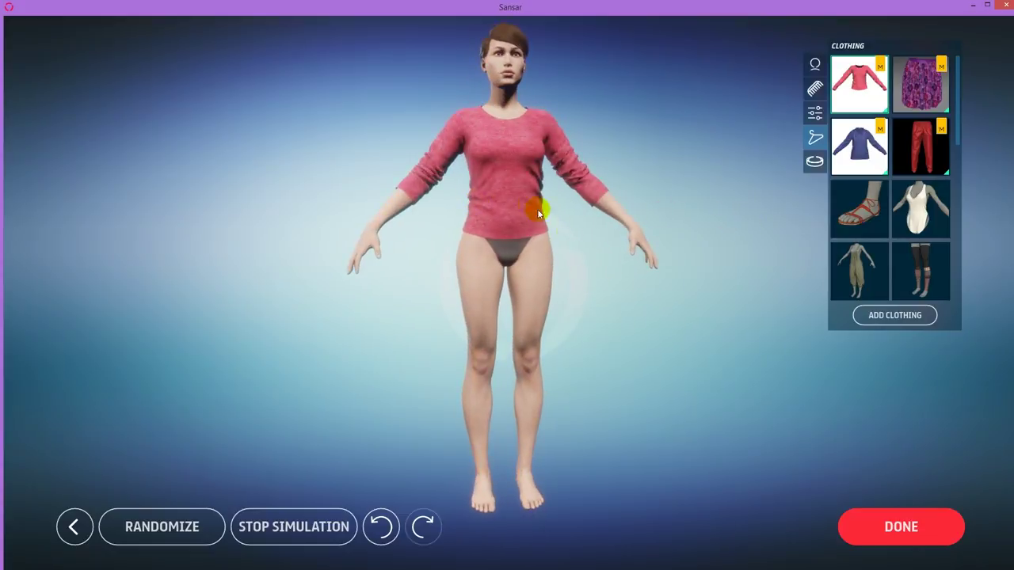
Check the rolled-up sleeves up close and stop the cloth simulation to finalize them
scroll(607, 251, up, 3)
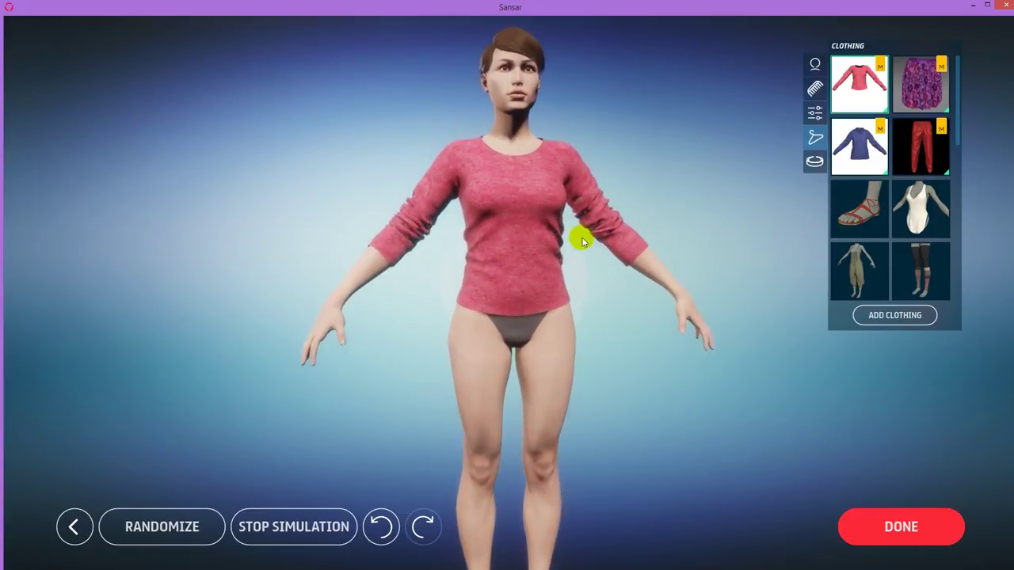
scroll(589, 240, up, 2)
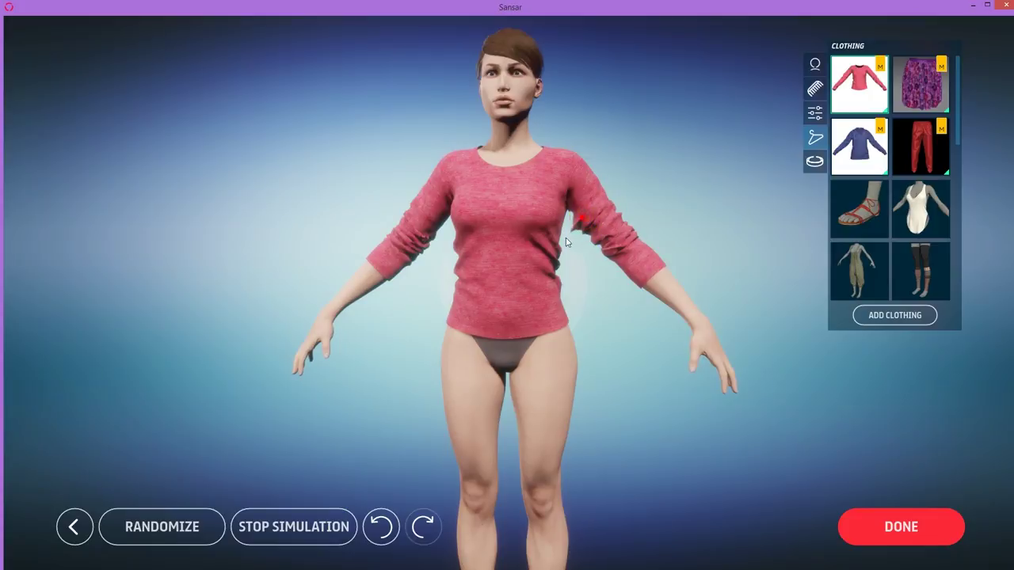
click(298, 532)
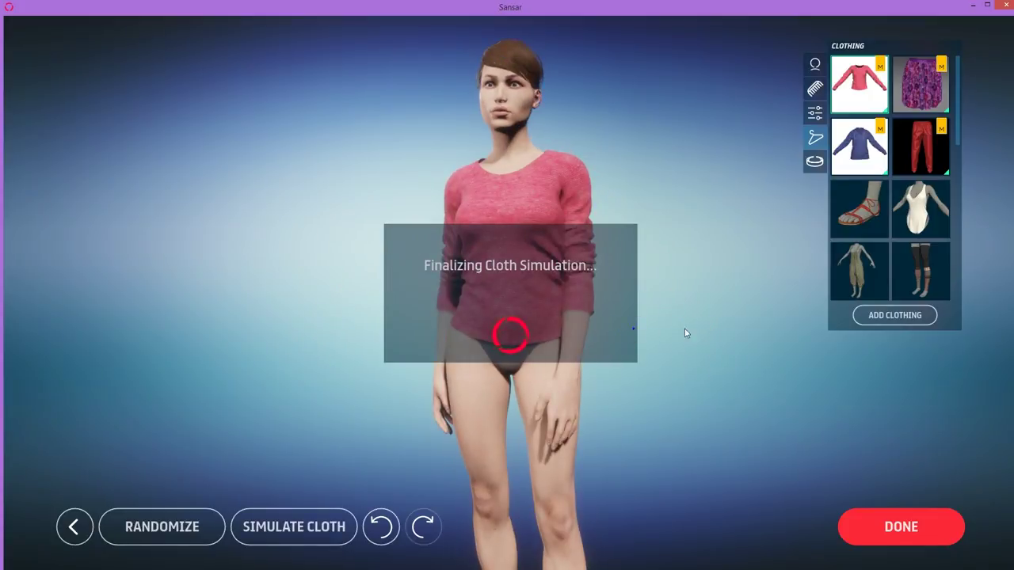
drag(577, 333, 610, 342)
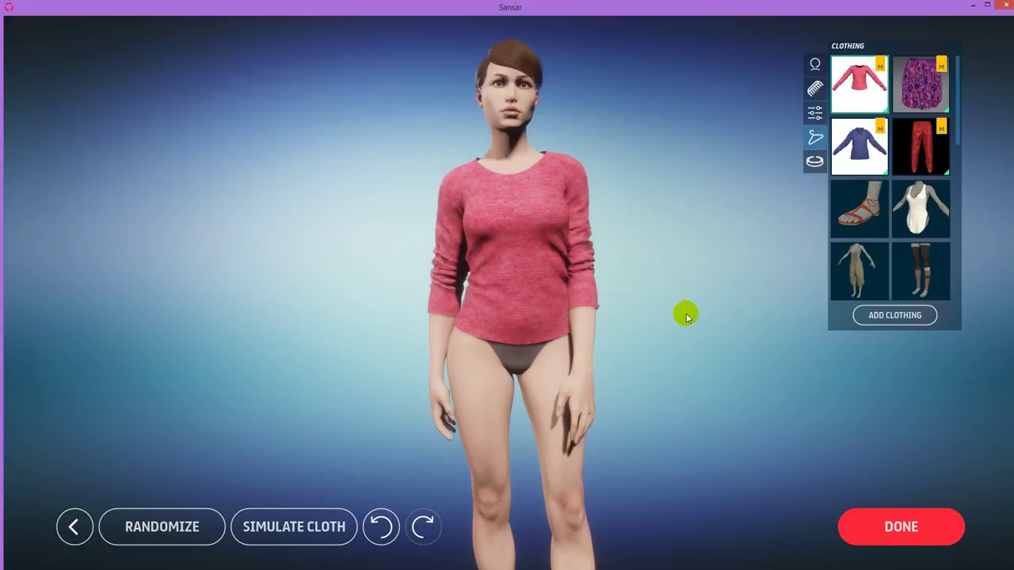
Examine the fitted shirt's sleeves, underarms and hem on the avatar for problem areas
click(449, 262)
click(464, 228)
click(464, 261)
click(542, 282)
click(577, 199)
click(469, 277)
click(487, 276)
click(501, 282)
click(300, 521)
click(455, 295)
mouse_move(454, 294)
mouse_down()
mouse_move(452, 240)
mouse_move(443, 285)
mouse_up()
click(529, 298)
Create a store listing for the Womens Long Sleeved Shirt and open it for editing
right_click(886, 113)
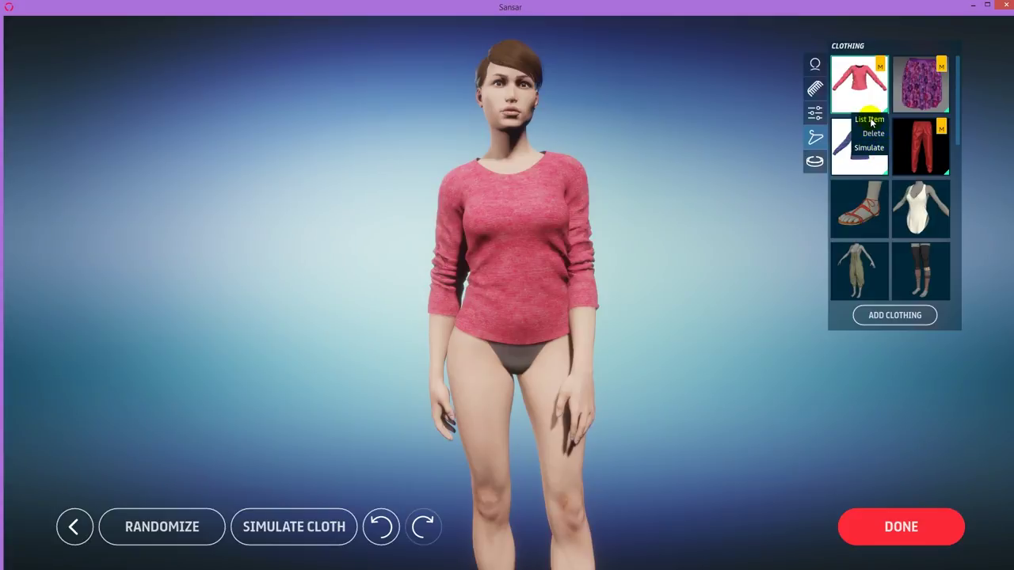
click(869, 119)
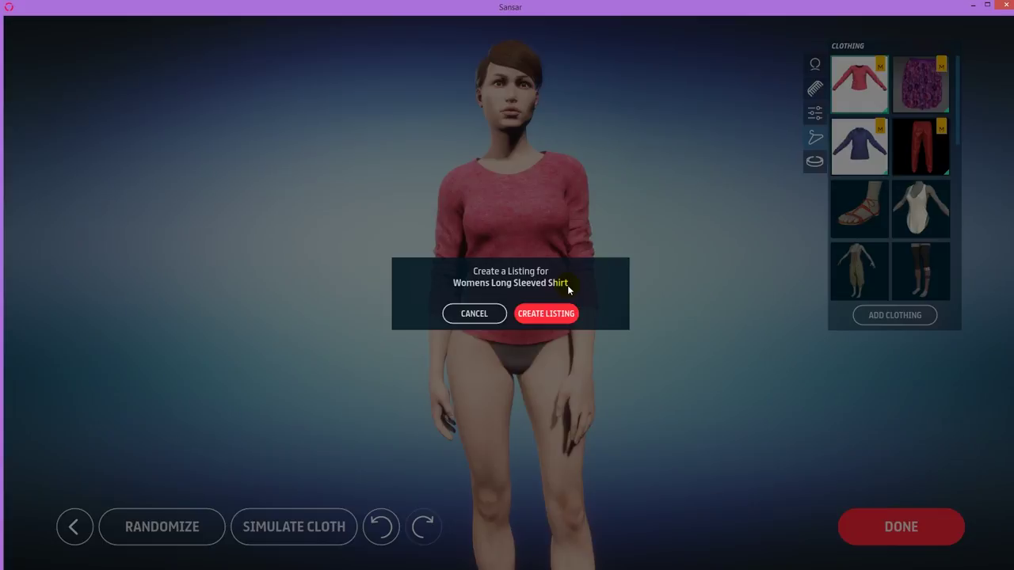
click(554, 315)
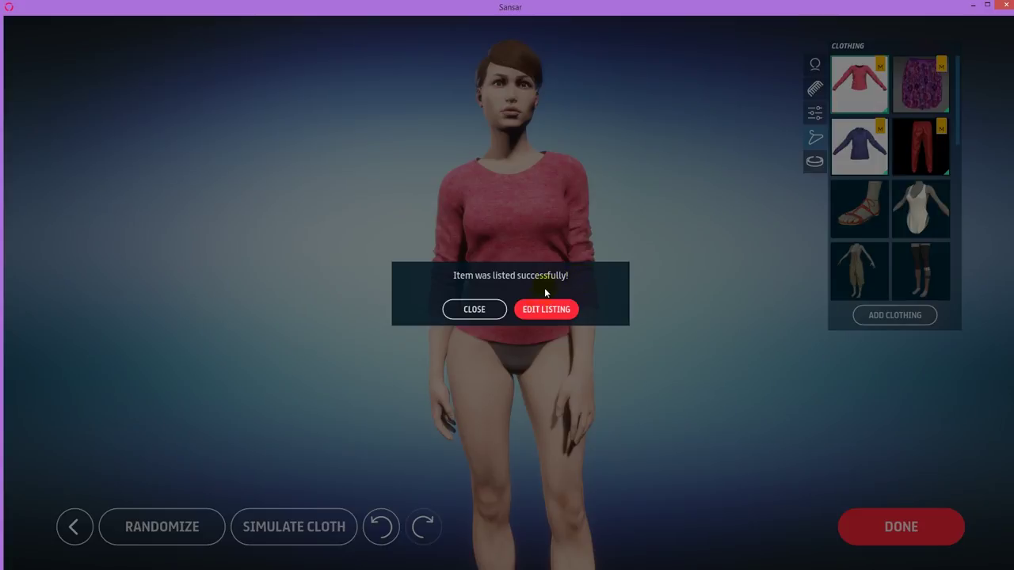
click(544, 308)
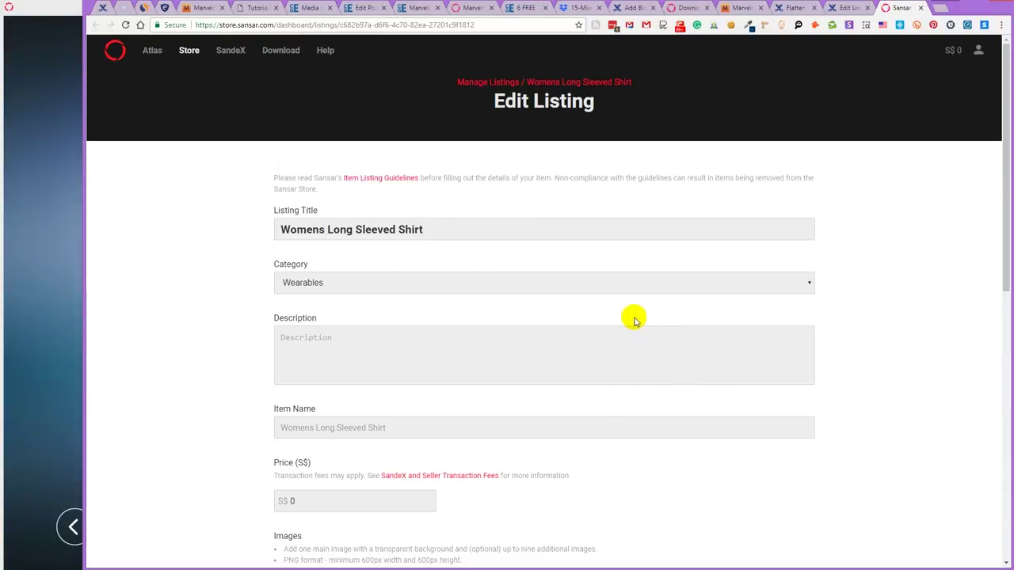
Change the listing title to "Women's Dynamic Long Sleeved Shirt with a Pink Cotton Knit Texture"
click(319, 228)
text(')
key(End)
text(- Pink Cotton Knit Texture)
click(432, 228)
key(BackSpace)
key(BackSpace)
text(with a)
click(329, 229)
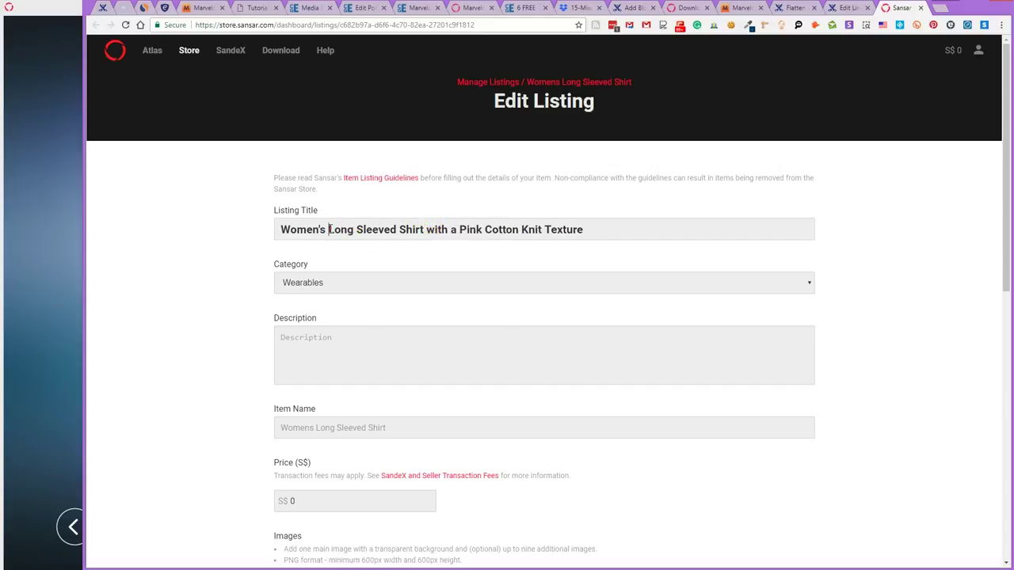
text(Dynamic)
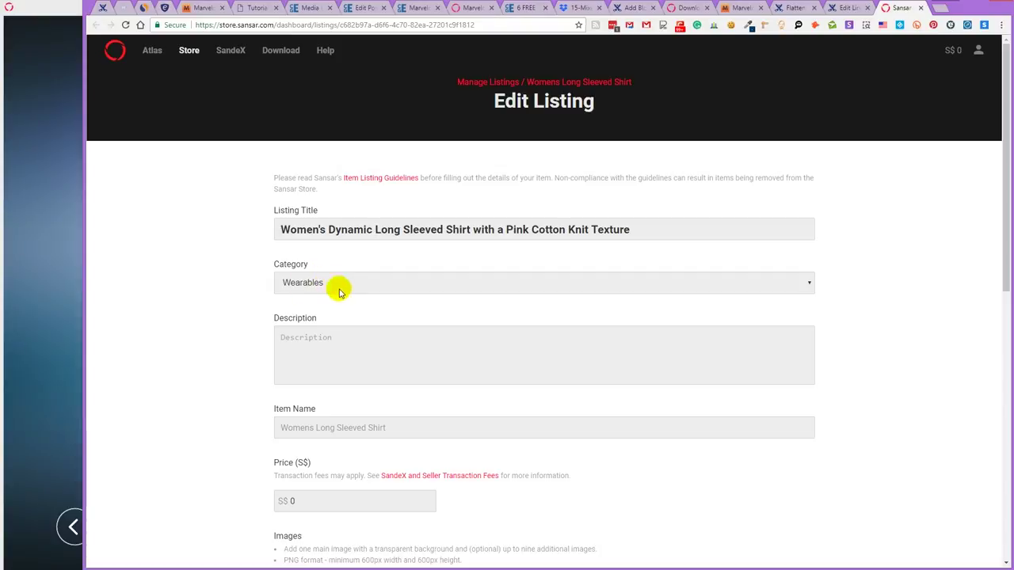
Describe the listing as a casual long-sleeved women's shirt with a pink cotton knit texture, made with Marvelous Designer, wearable with rolled-up or long sleeves
click(337, 347)
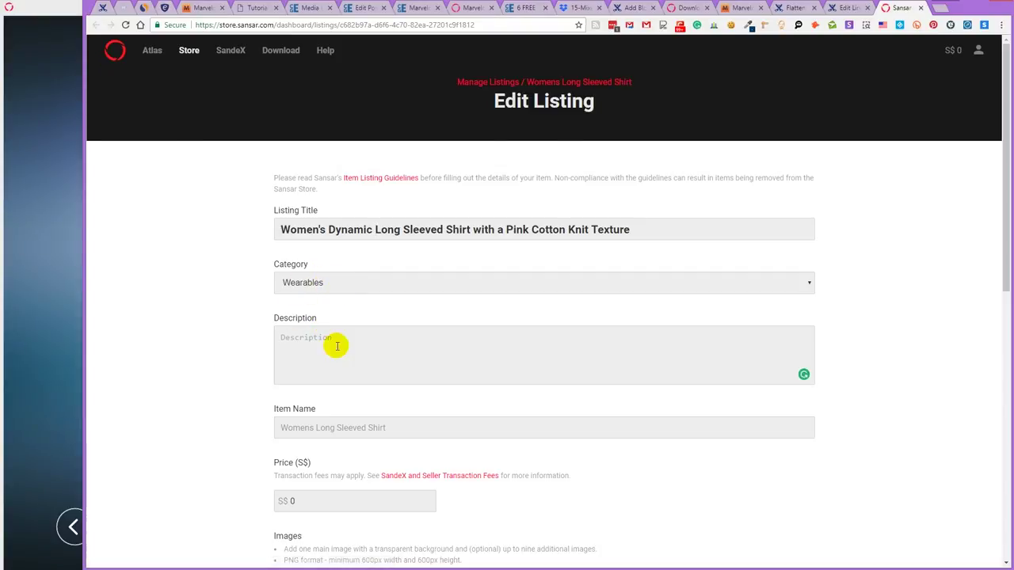
text(Casual long-sleeved women's shirt with a pink cotton knit texture. This shirt was made with Marvelous Designer. You can roll up the sleeves or wear the shirt with long sleeves.)
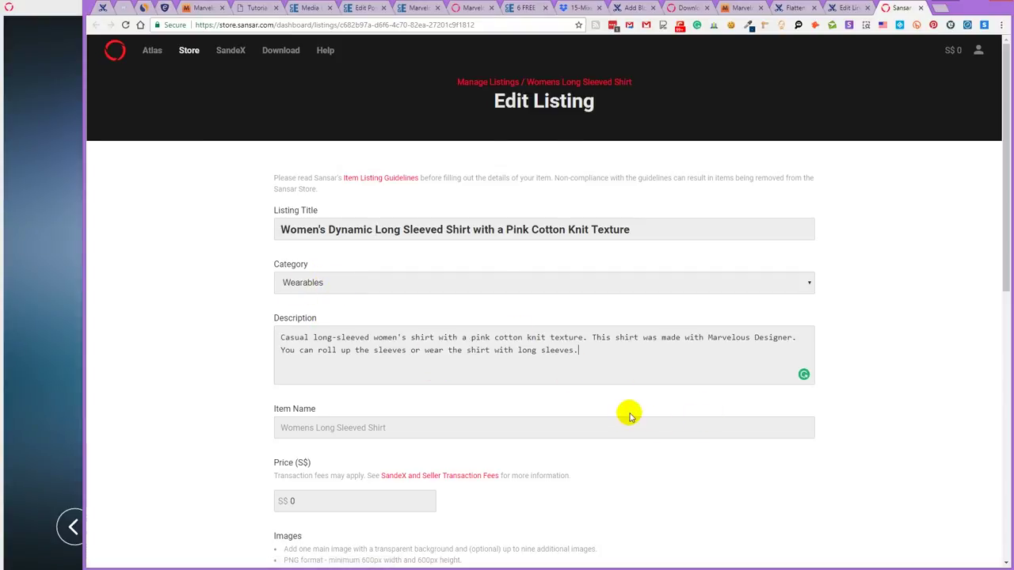
scroll(607, 407, down, 2)
click(337, 342)
drag(337, 343, 291, 341)
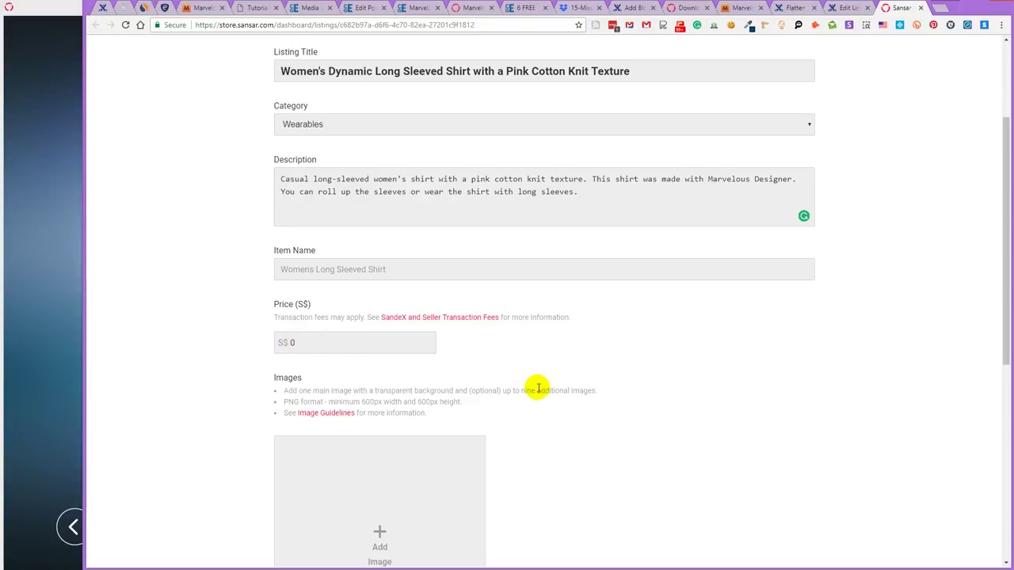
scroll(555, 380, down, 3)
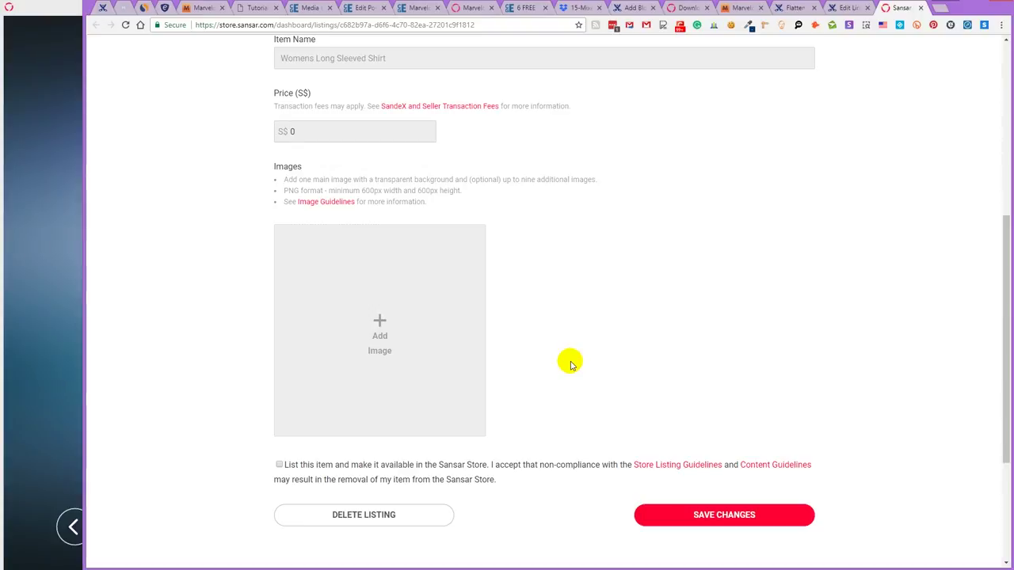
Switch to Sansar's avatar editor and examine the pink shirt from several angles to find a good view for listing images
key(alt+Tab)
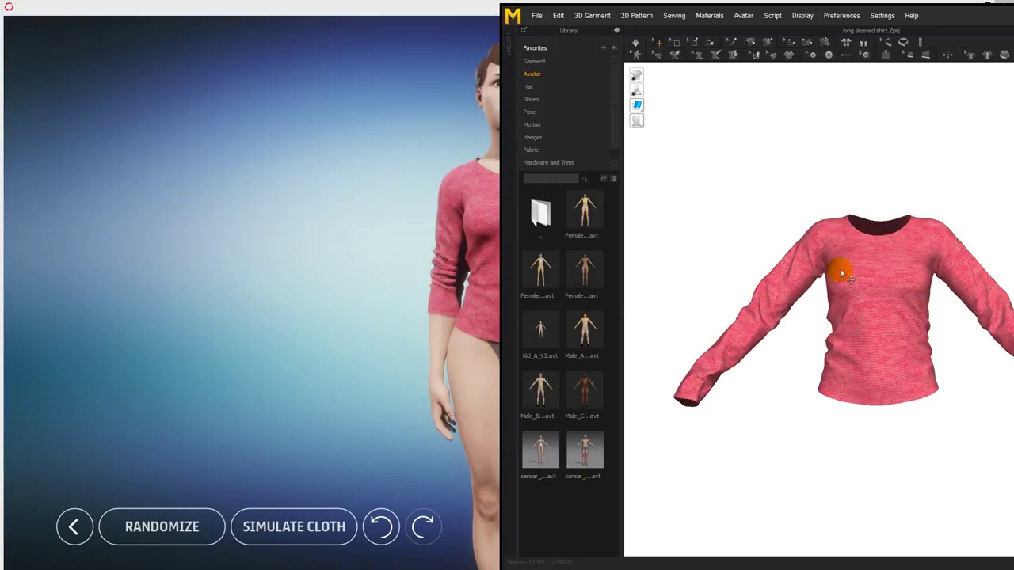
drag(1013, 16, 564, 30)
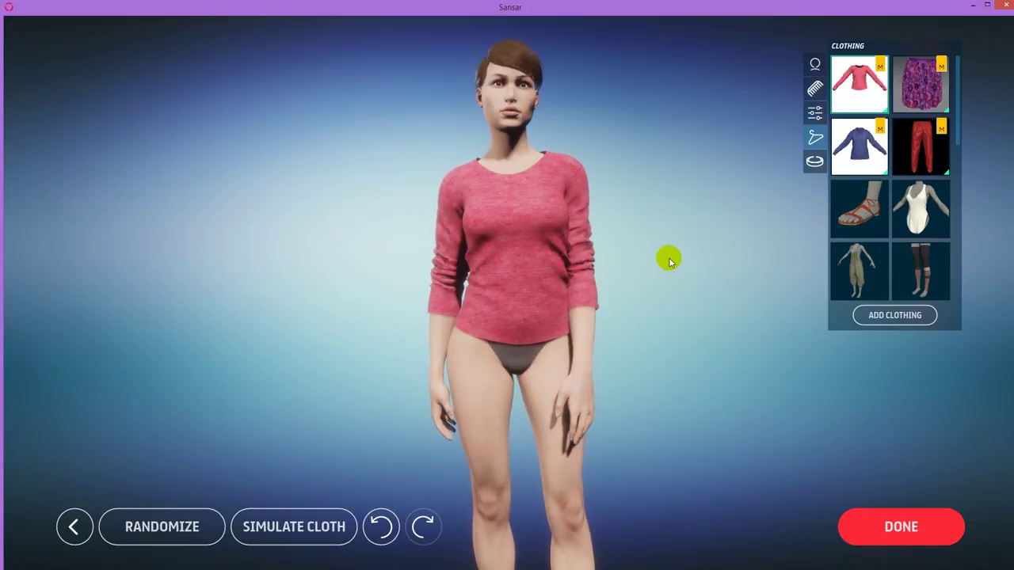
scroll(674, 252, up, 3)
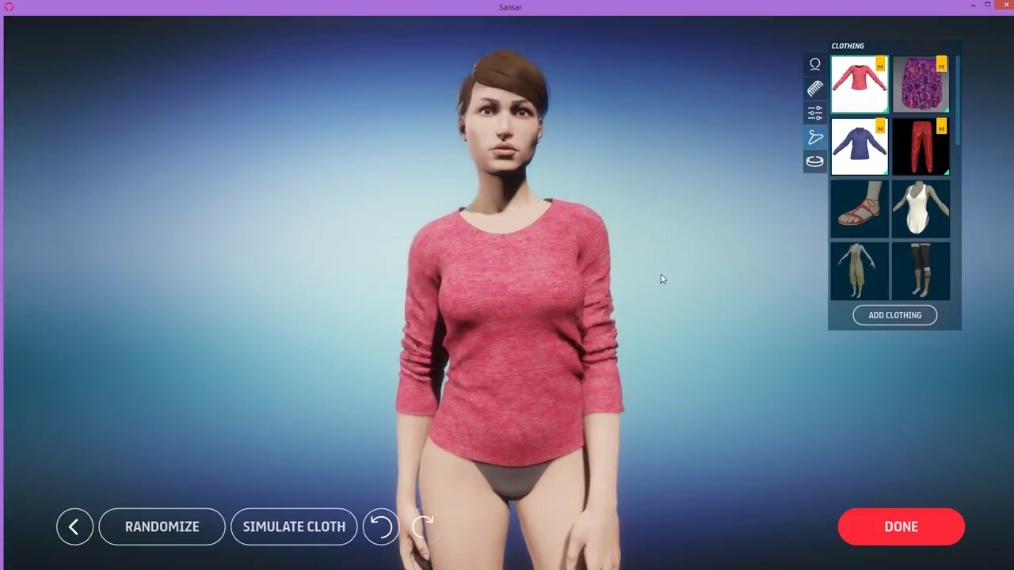
click(656, 256)
drag(665, 256, 529, 0)
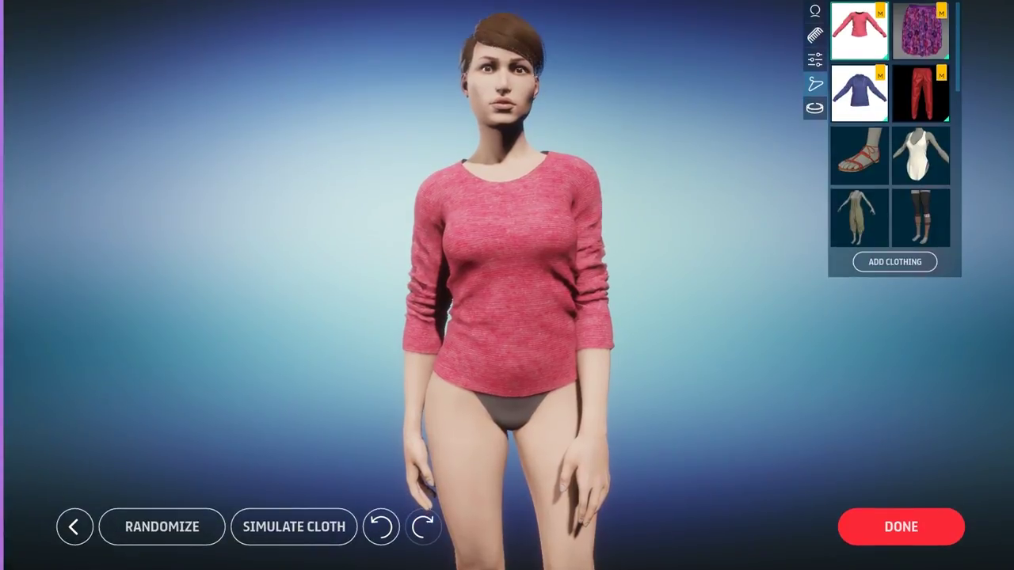
click(567, 229)
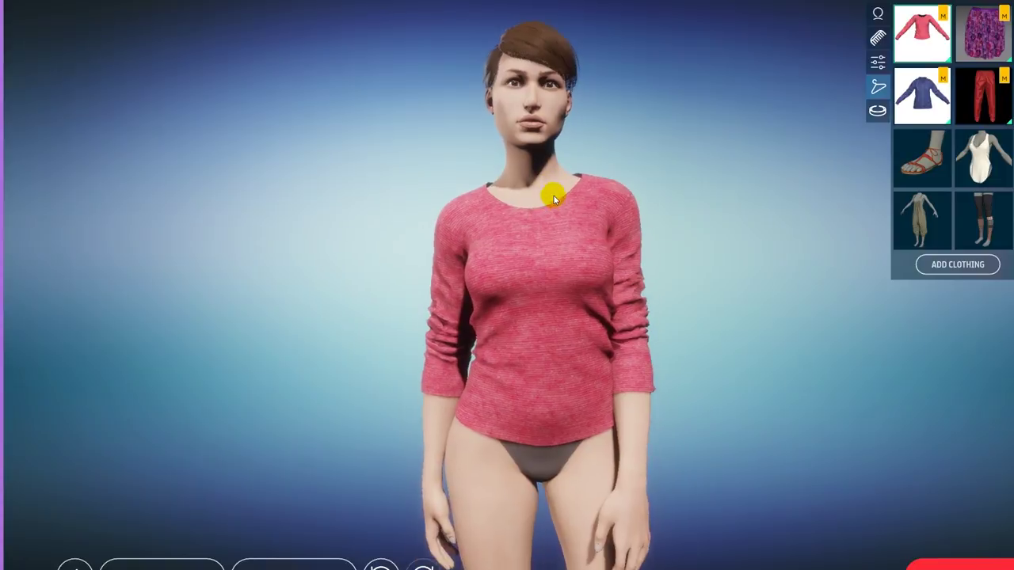
click(604, 208)
mouse_move(609, 229)
mouse_down()
mouse_move(494, 215)
mouse_move(610, 226)
mouse_up()
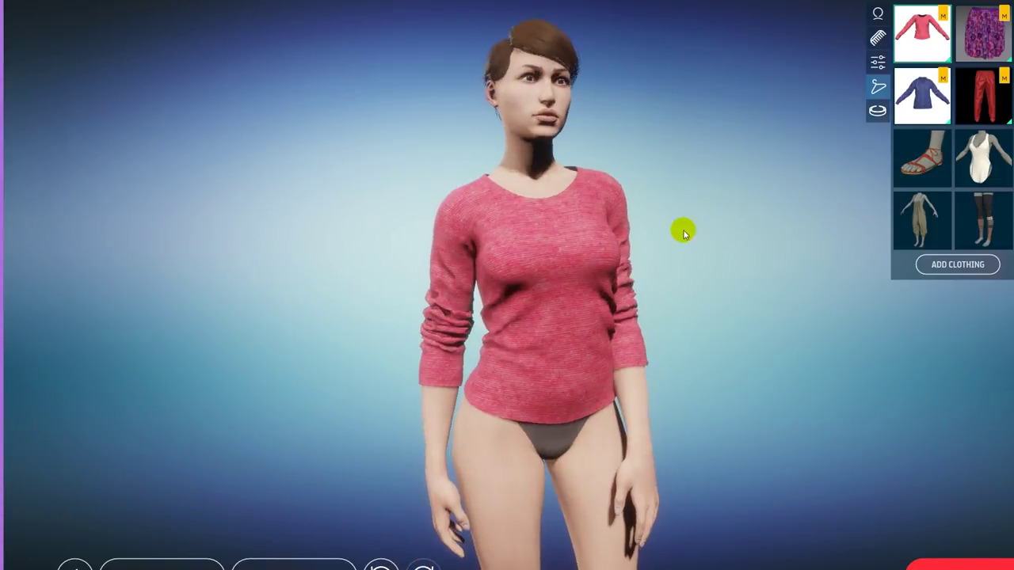
mouse_move(722, 253)
mouse_down()
mouse_move(575, 231)
mouse_move(661, 240)
mouse_up()
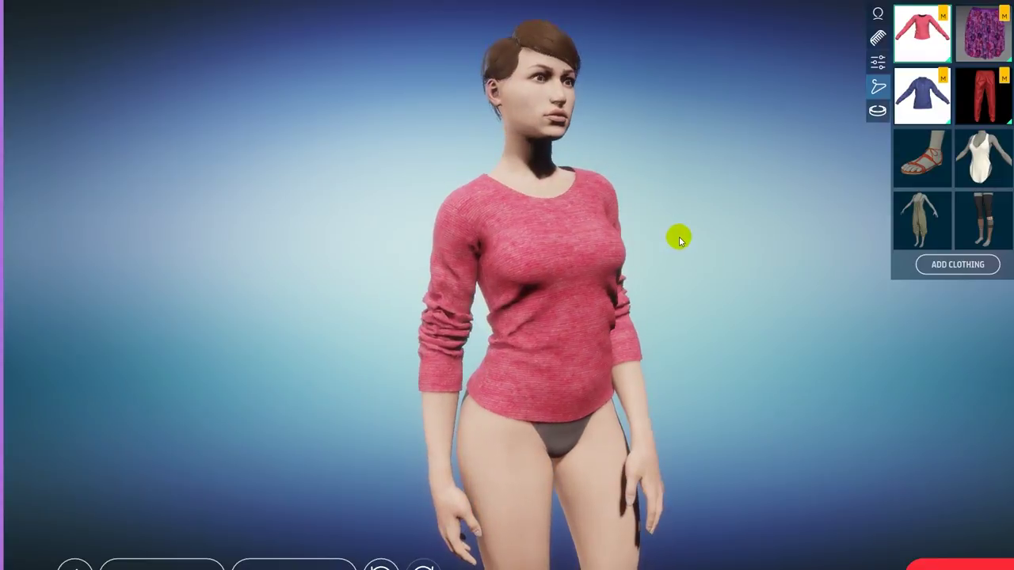
scroll(676, 238, up, 2)
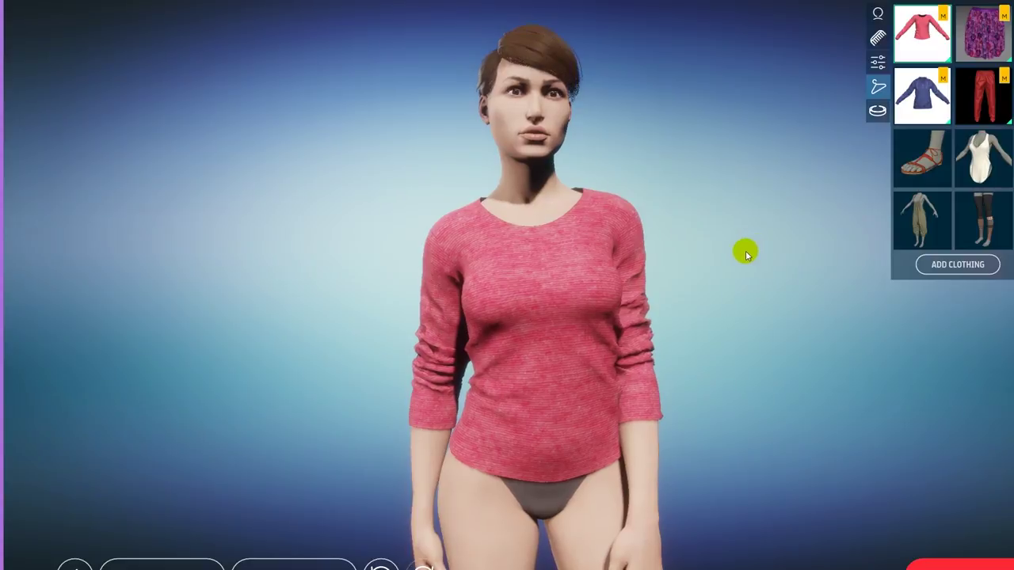
Capture cropped screenshots of the rolled-up-sleeve shirt from the front, with the arms lowered and with the arms spread
drag(756, 290, 285, 235)
key(Print)
drag(373, 124, 679, 494)
click(398, 516)
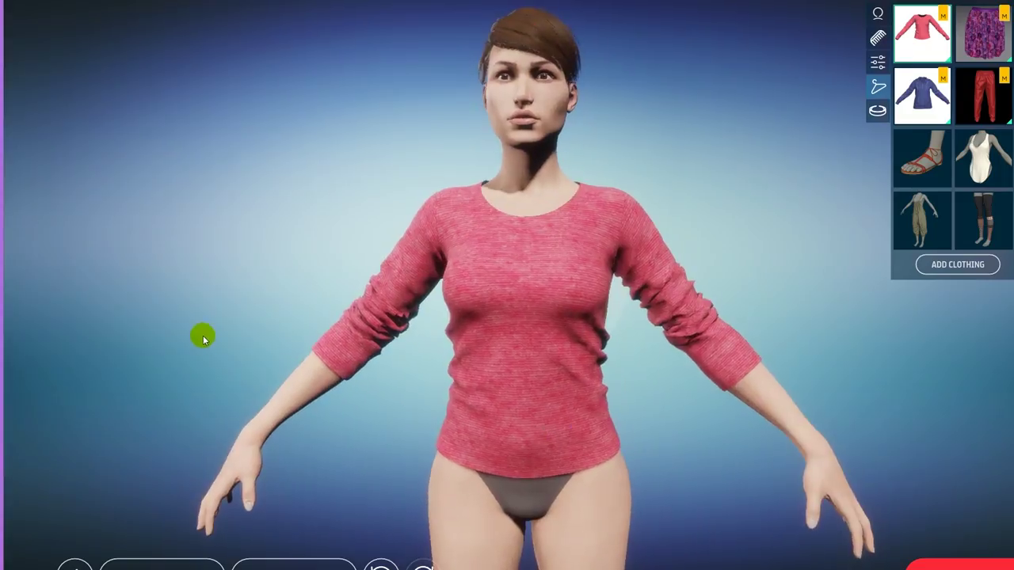
key(Print)
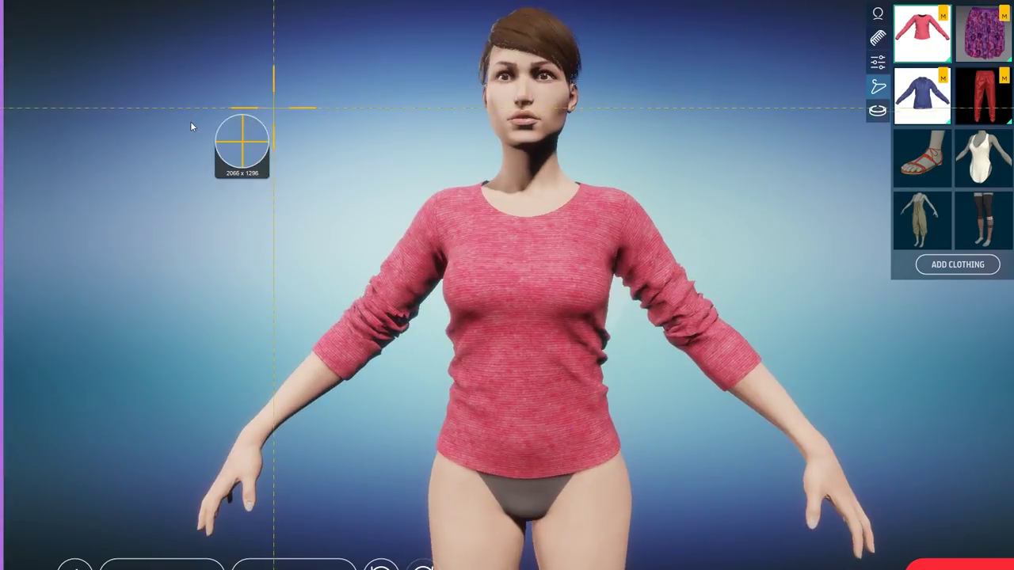
drag(273, 107, 821, 499)
key(Escape)
Capture cropped screenshots of the shirt from behind and from the front with long sleeves, arms spread
drag(377, 415, 308, 290)
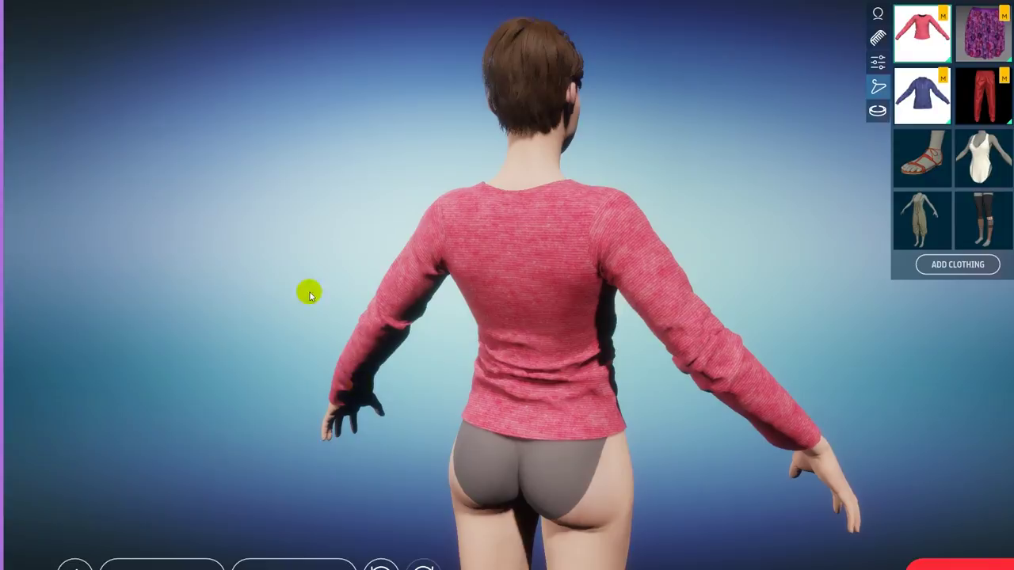
key(Print)
drag(307, 129, 833, 466)
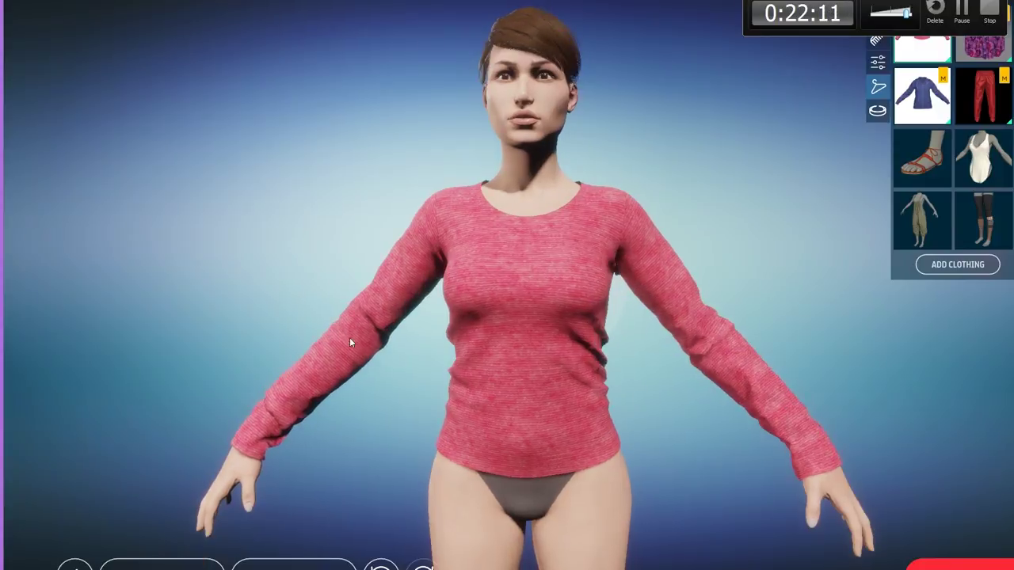
key(Print)
drag(159, 63, 788, 478)
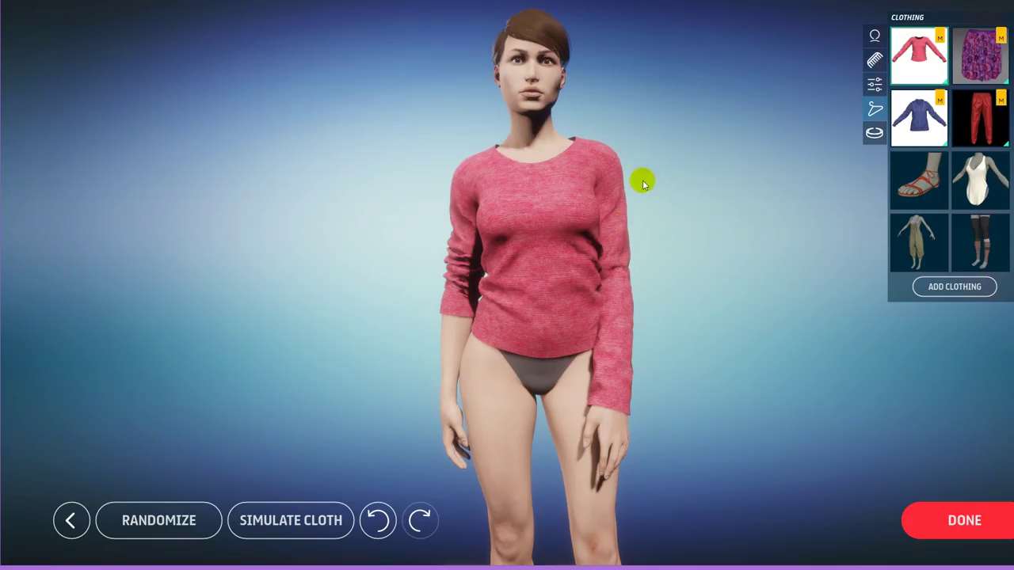
Finish customizing the avatar, close Sansar and switch back to the web browser
click(969, 522)
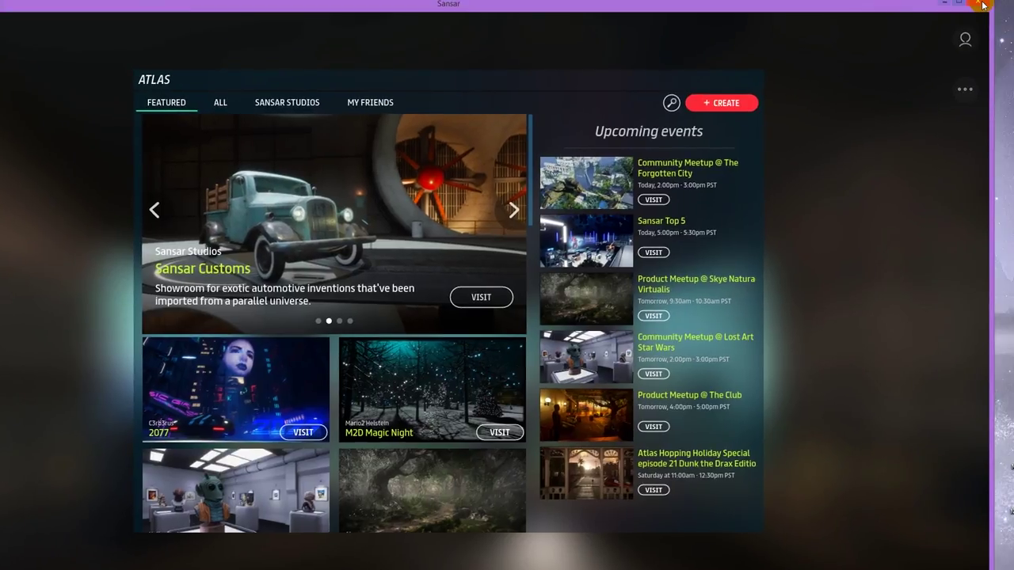
click(987, 7)
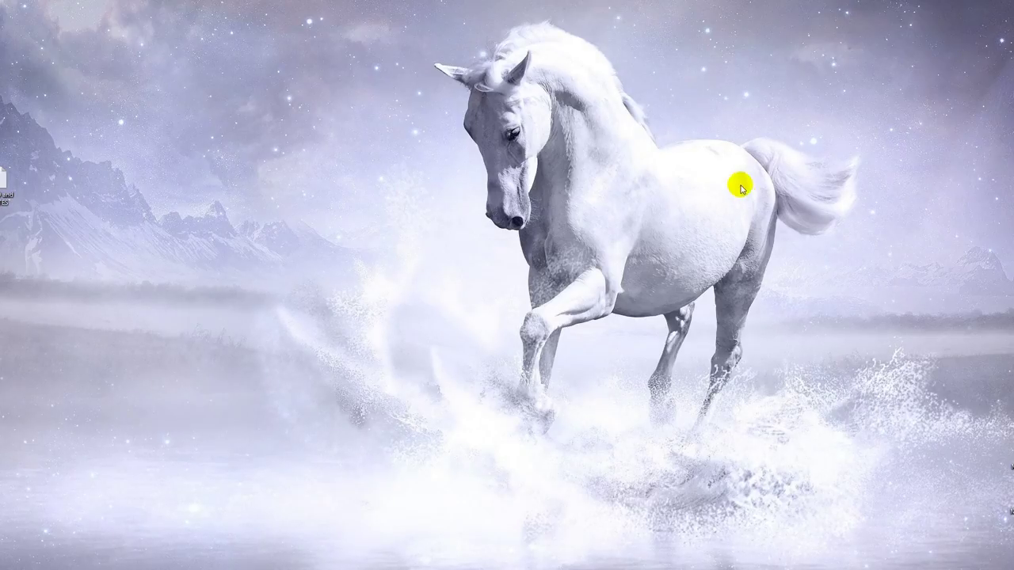
key(alt+Tab)
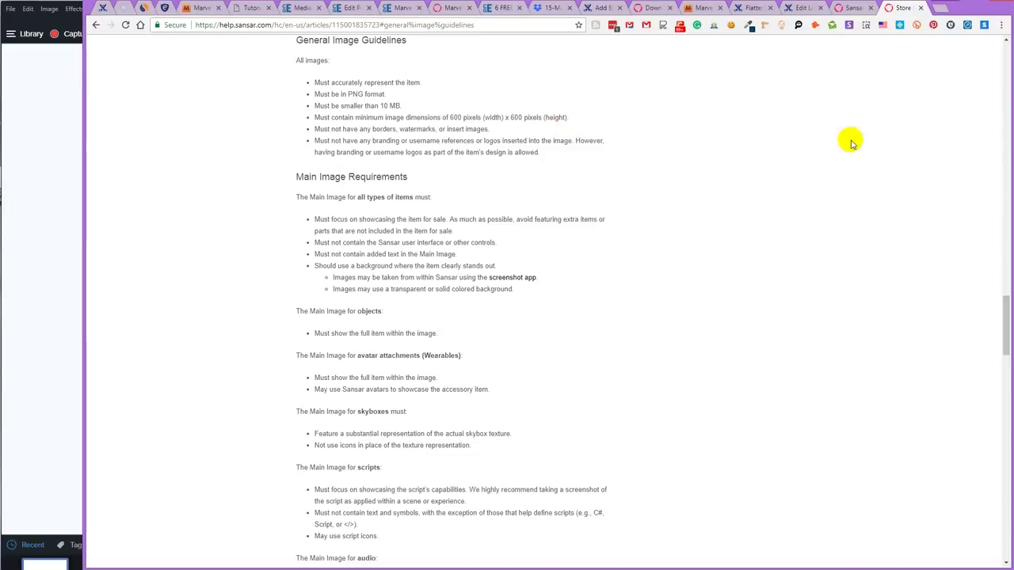
Review the store's general and main image requirements for wearables, and close the guidelines page
click(852, 7)
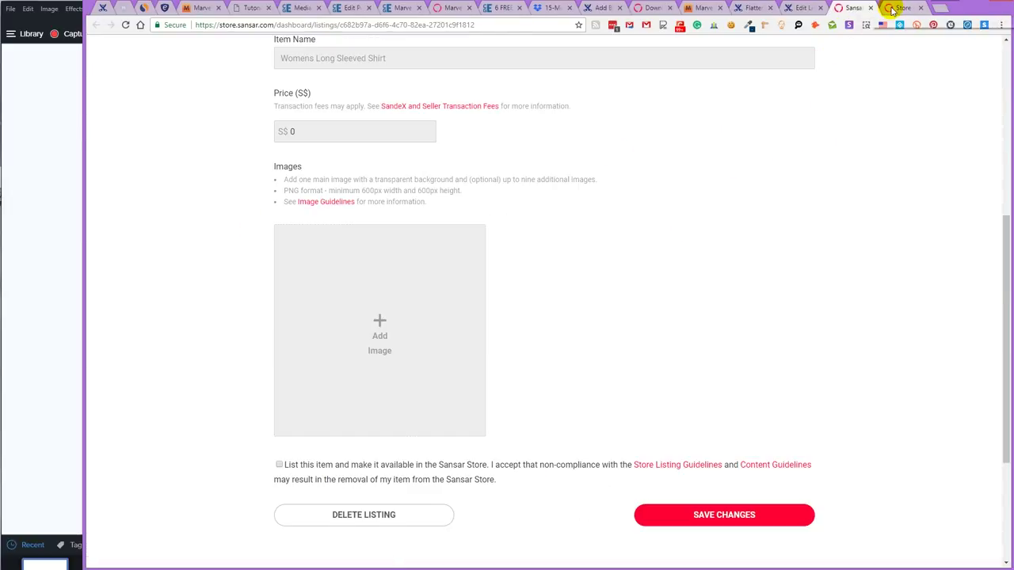
click(899, 7)
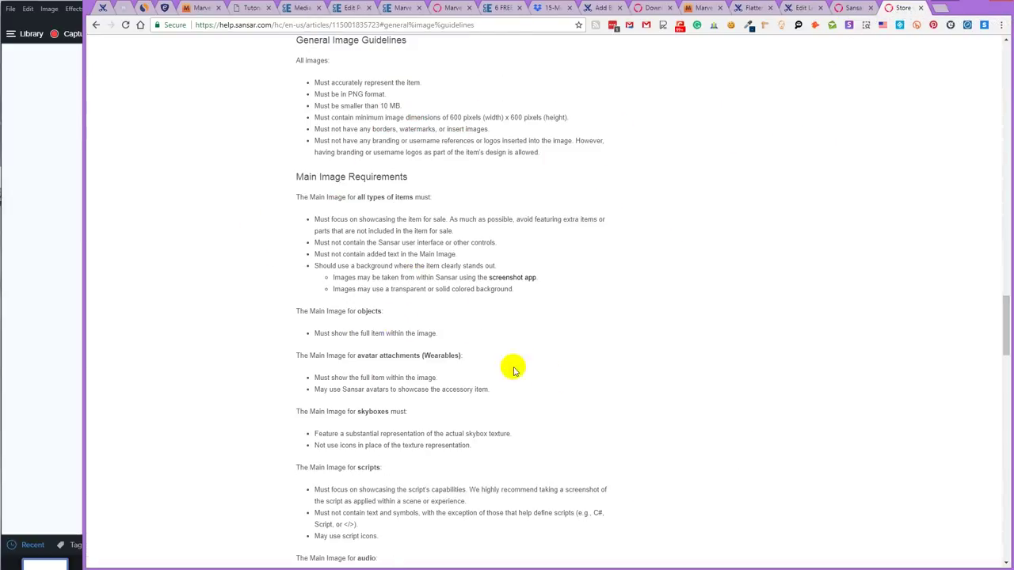
click(921, 8)
Compare the Red Exercise Pants listing images with other wearables' thumbnails in the store, and return to the shirt listing
click(697, 7)
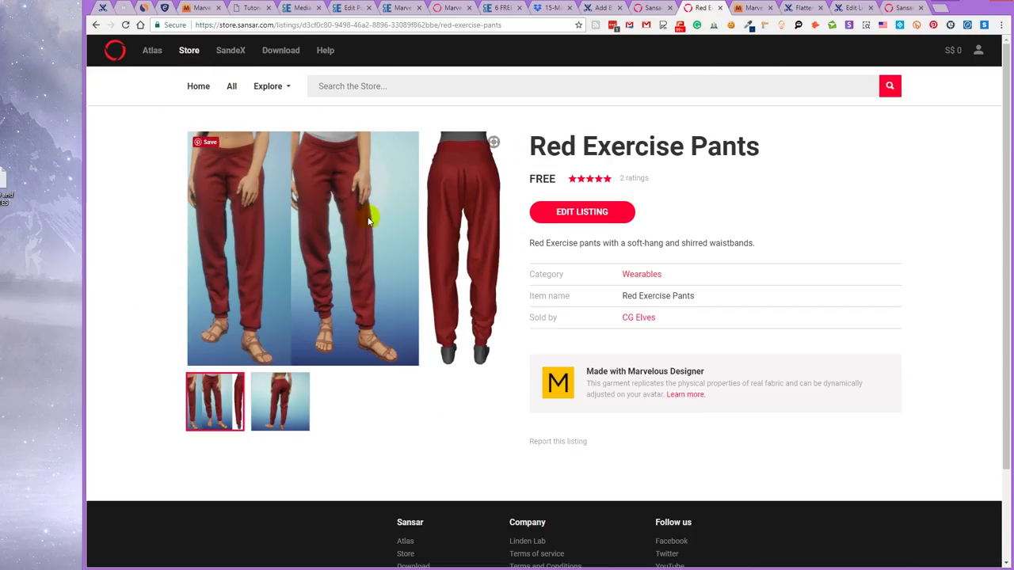
click(646, 8)
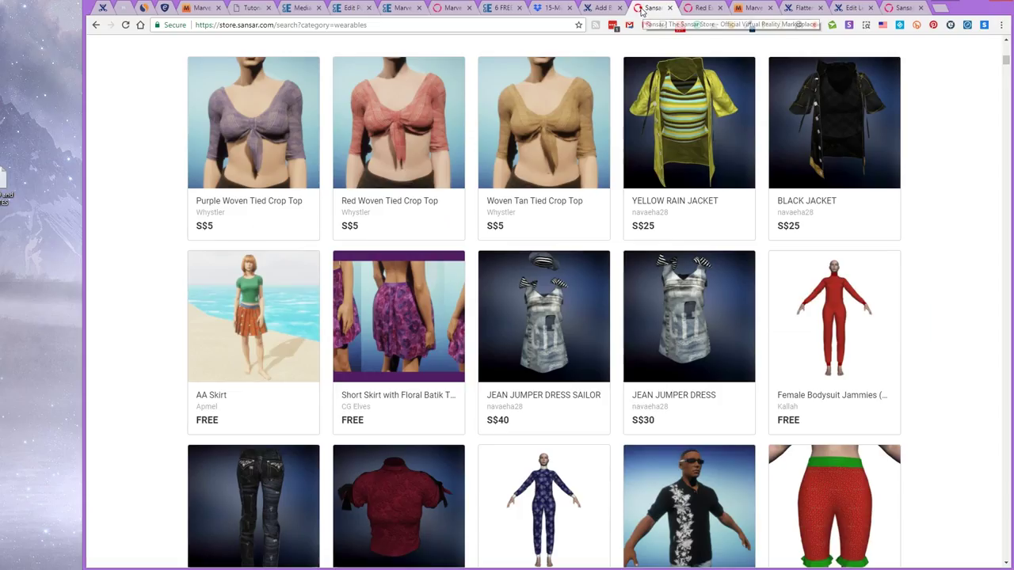
scroll(169, 230, up, 2)
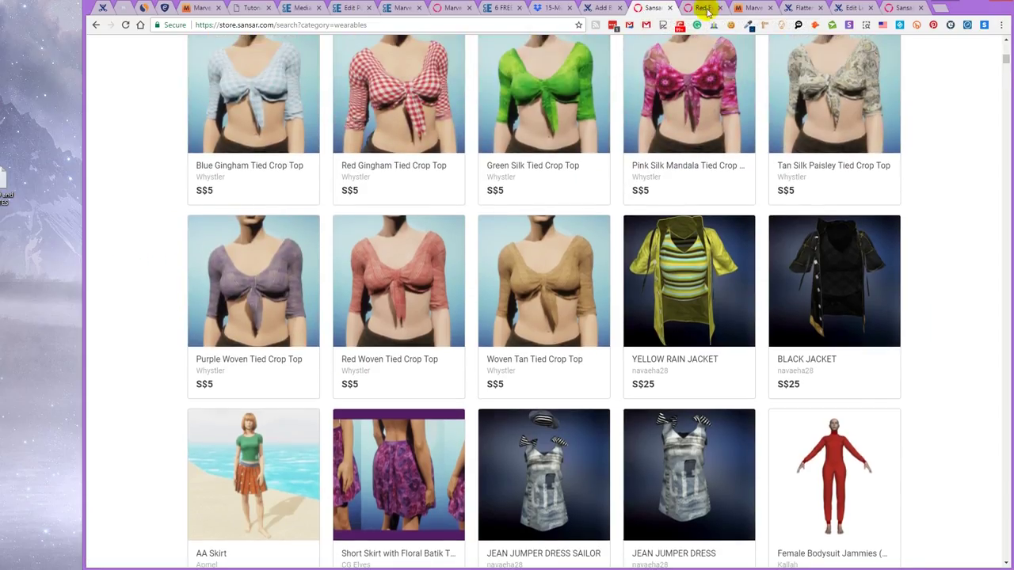
click(705, 7)
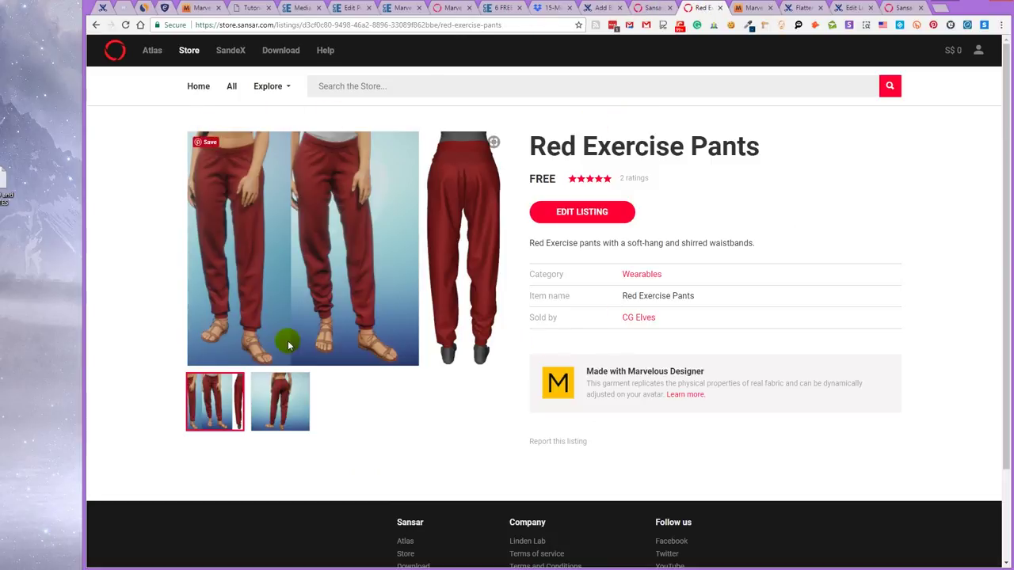
click(651, 9)
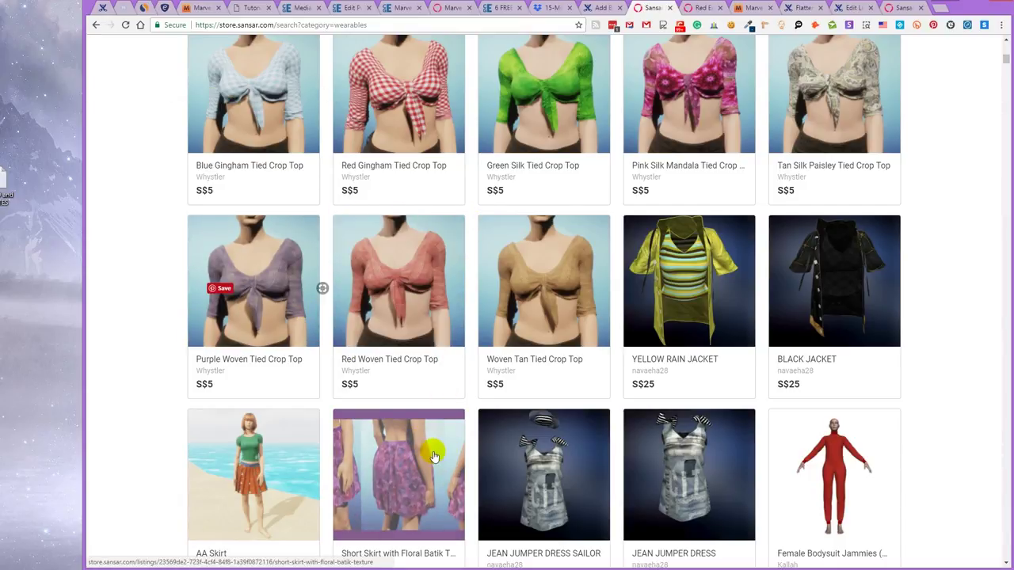
scroll(434, 457, down, 2)
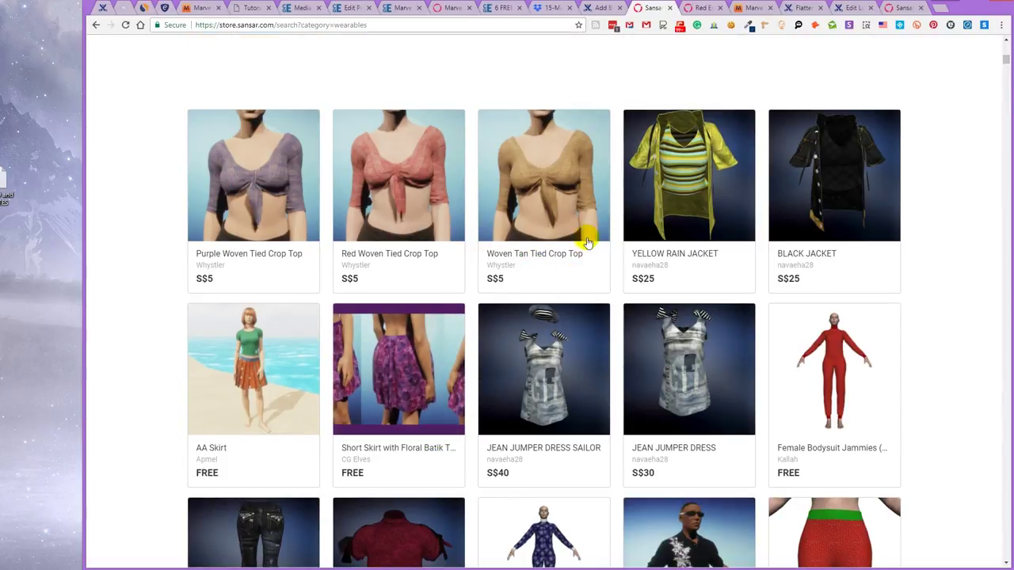
scroll(927, 350, up, 4)
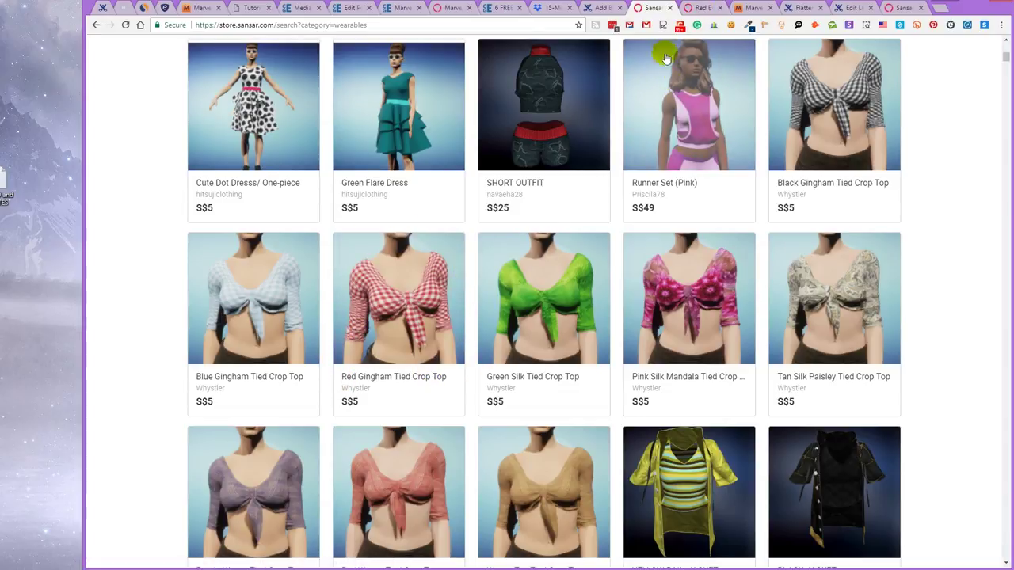
click(702, 8)
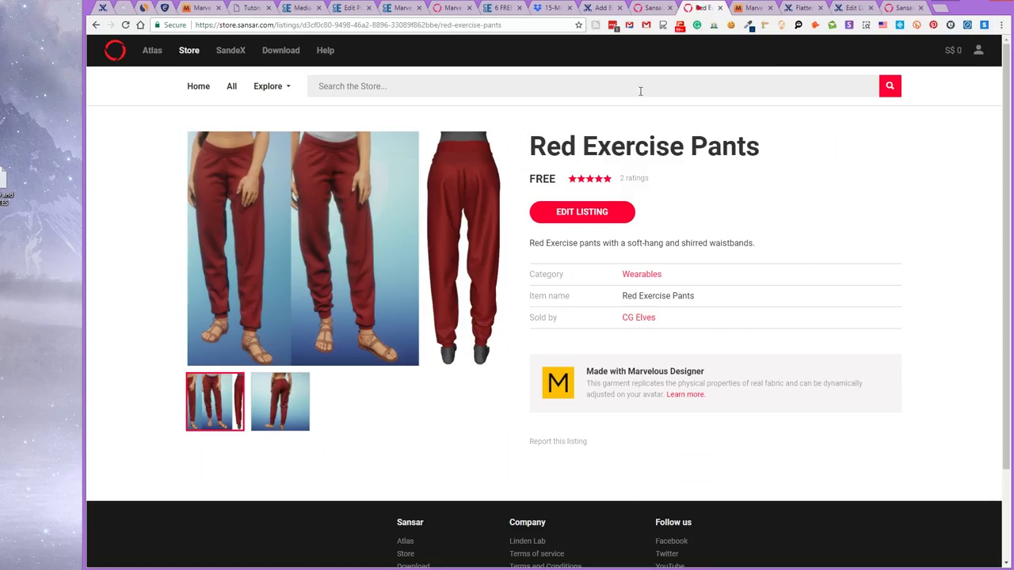
click(720, 8)
click(840, 8)
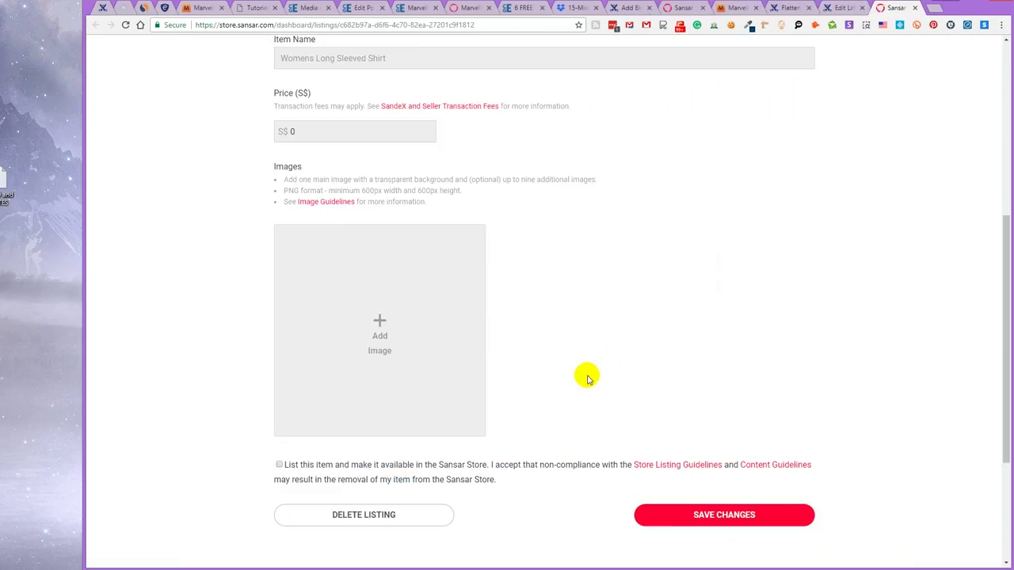
Try "Long Sleeved Shirt Front_sleeves up" as the listing's main image and remove it
click(340, 326)
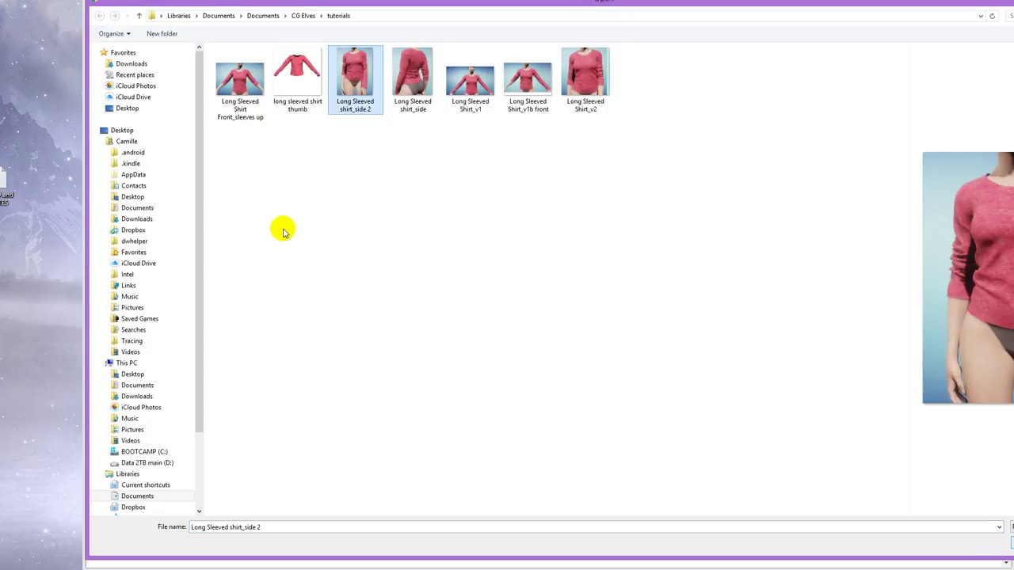
key(End)
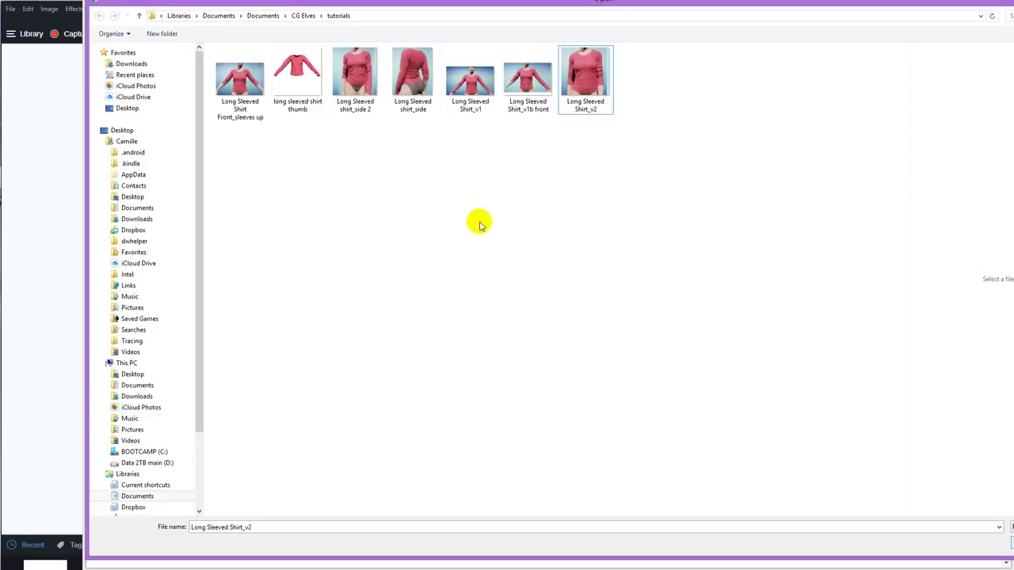
key(Home)
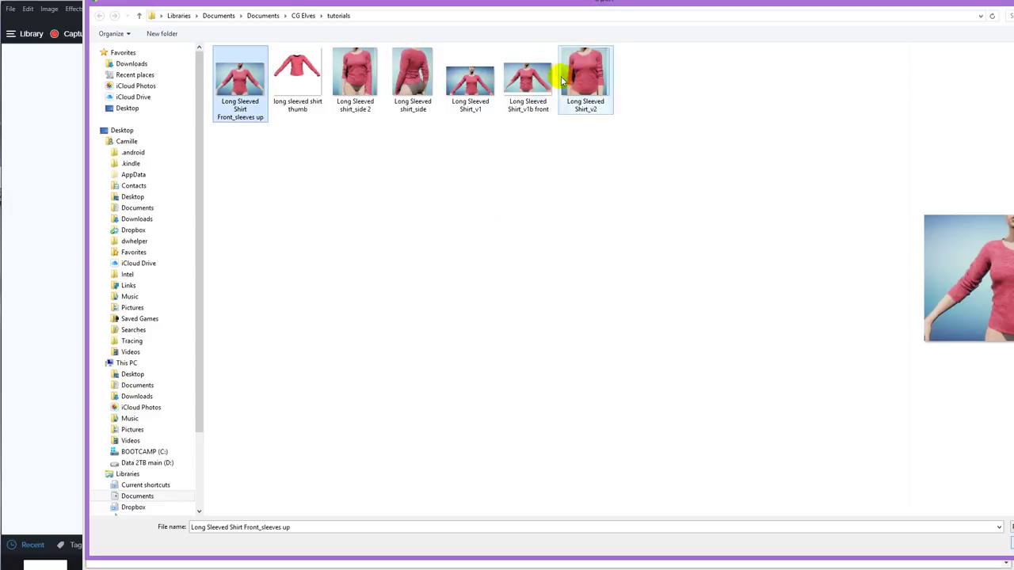
double_click(243, 80)
mouse_move(380, 350)
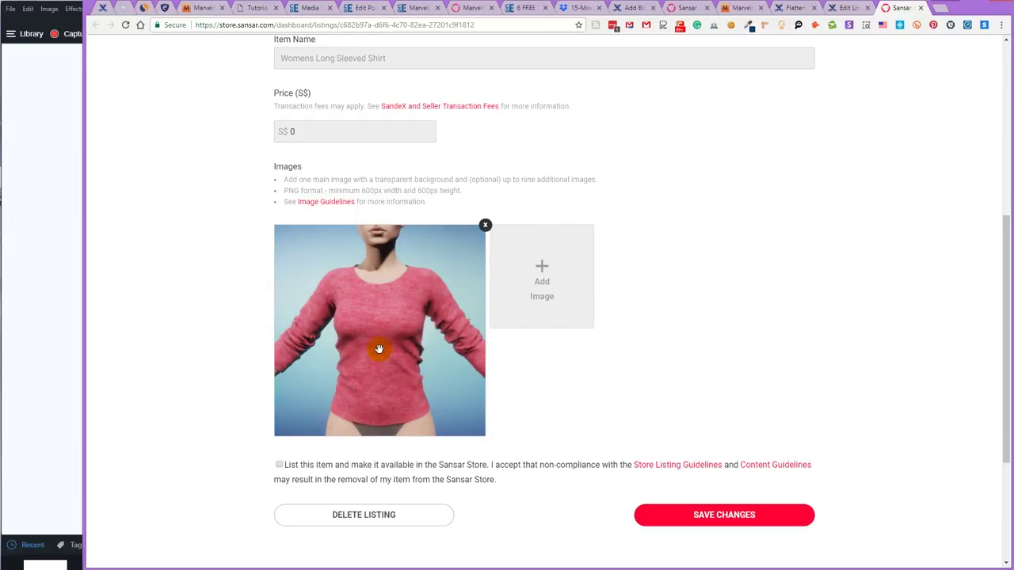
click(486, 225)
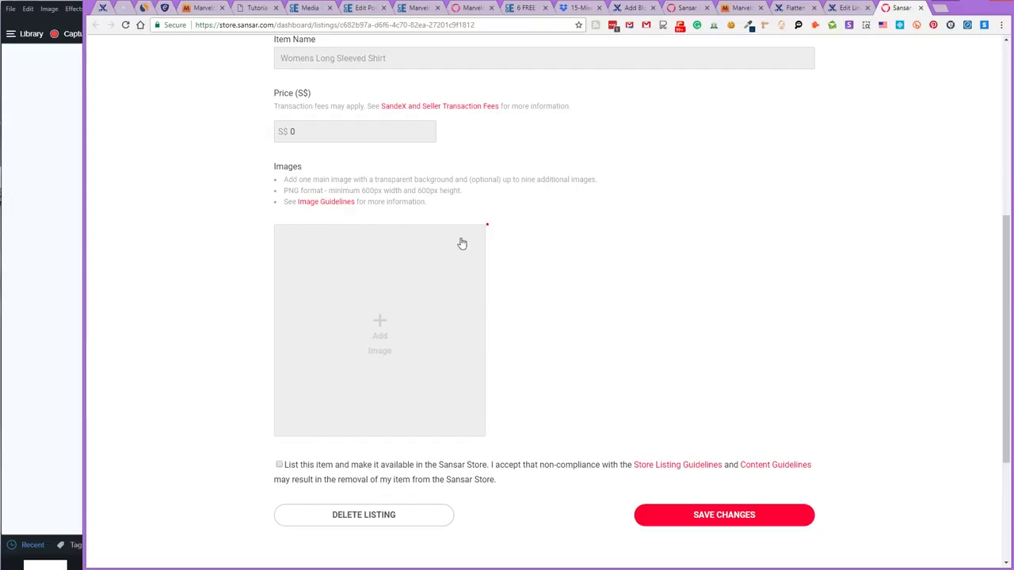
Upload Long Sleeved Shirt_v2 as the main image, and add Long Sleeved Shirt_v1, both side views and another front view as additional images
click(410, 275)
double_click(585, 76)
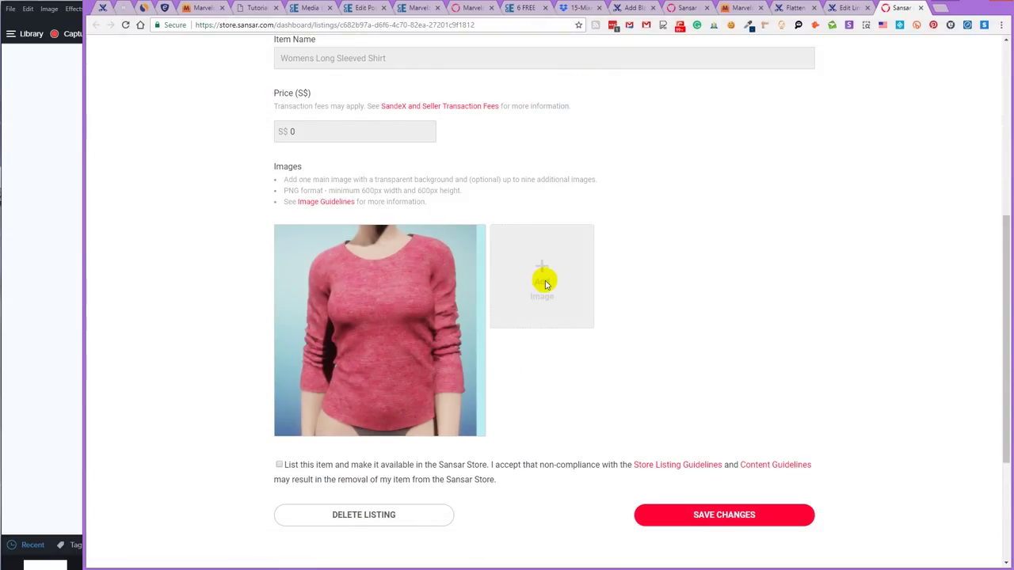
click(555, 276)
click(458, 92)
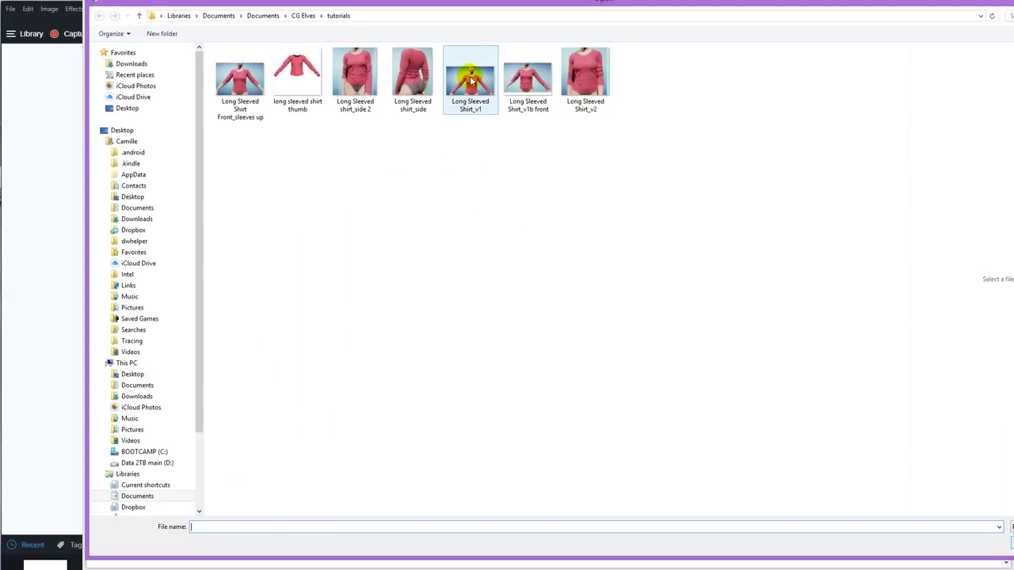
double_click(458, 92)
click(651, 271)
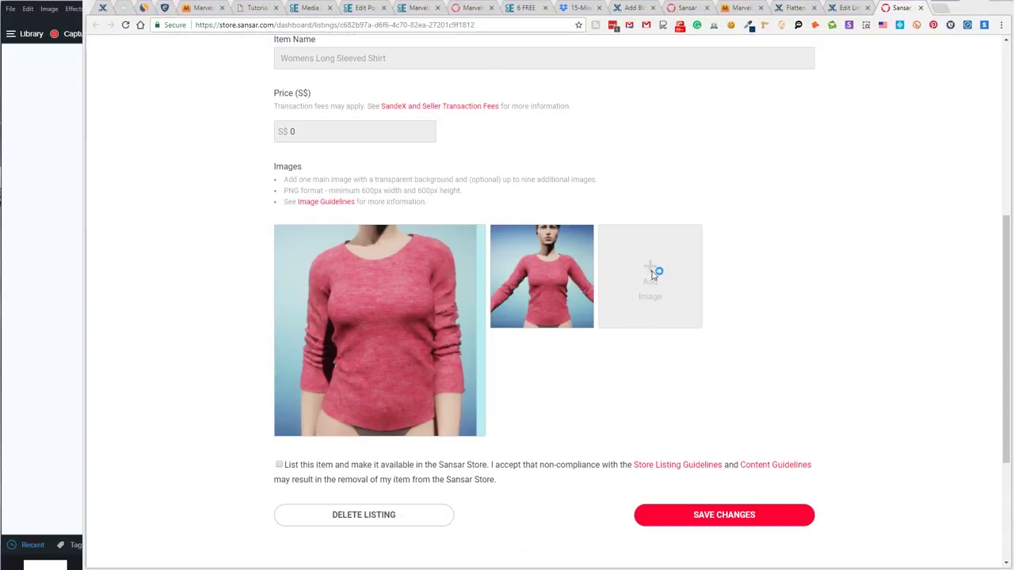
click(369, 102)
double_click(408, 72)
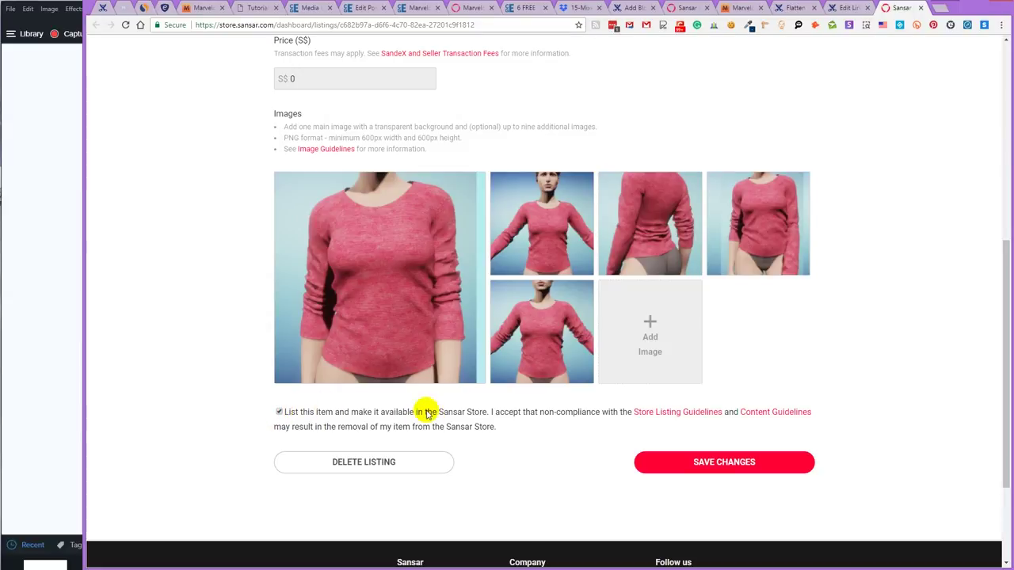
Agree to list the shirt in the Sansar Store and save the listing changes
scroll(594, 476, up, 1)
click(731, 513)
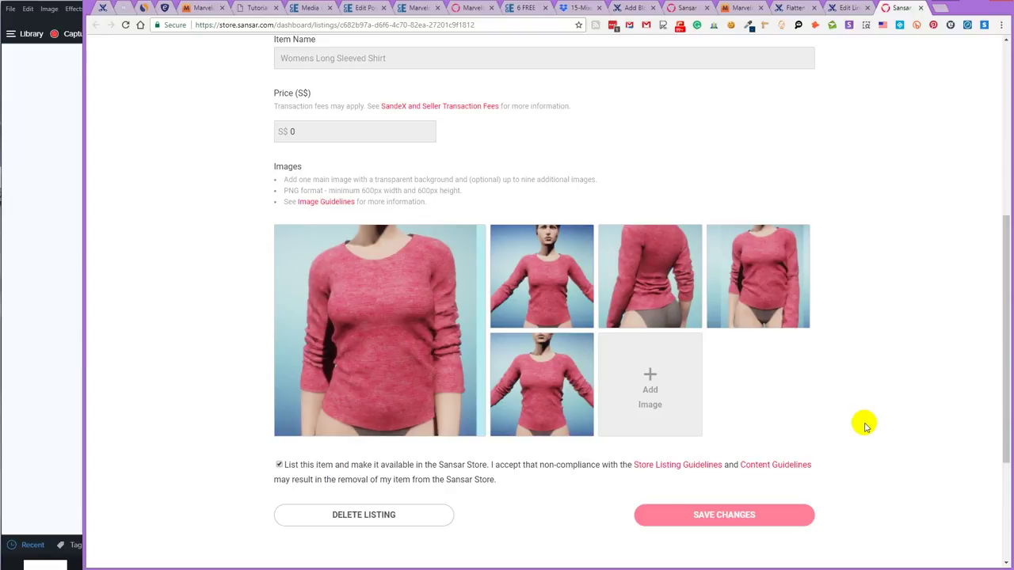
Browse the store's Wearables category to examine how other clothing listings present their thumbnails
click(681, 8)
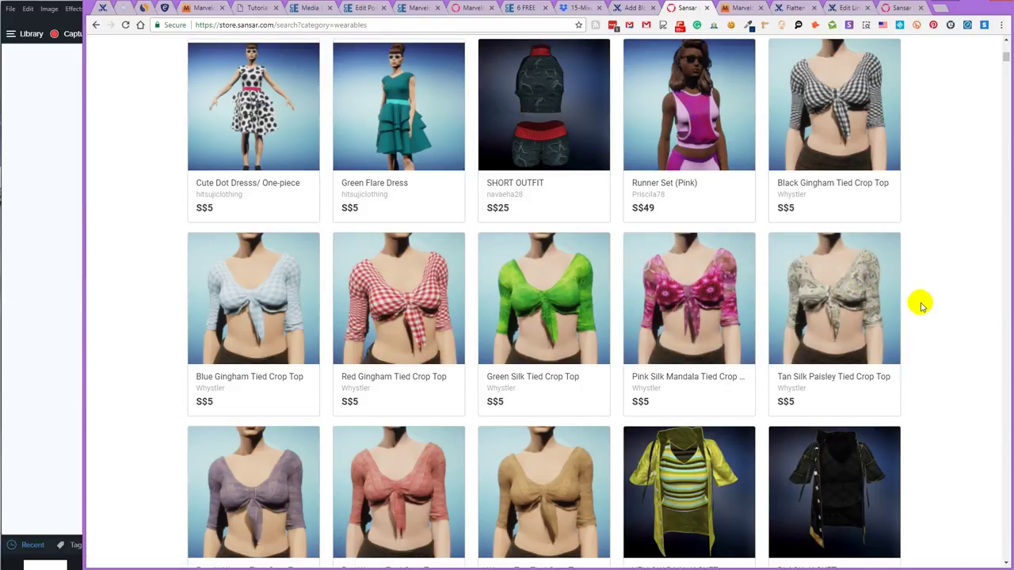
scroll(918, 309, up, 1)
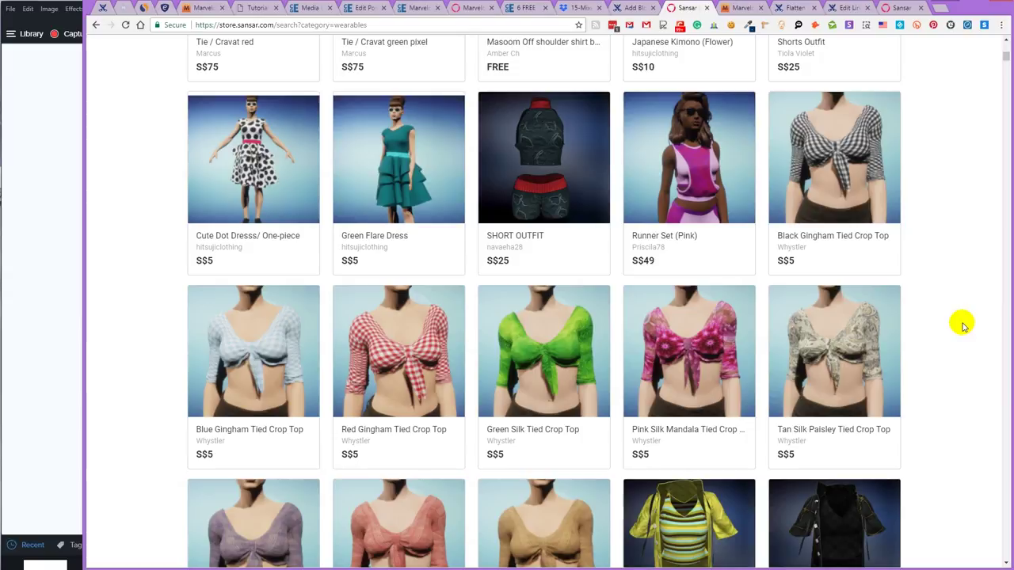
scroll(956, 321, up, 1)
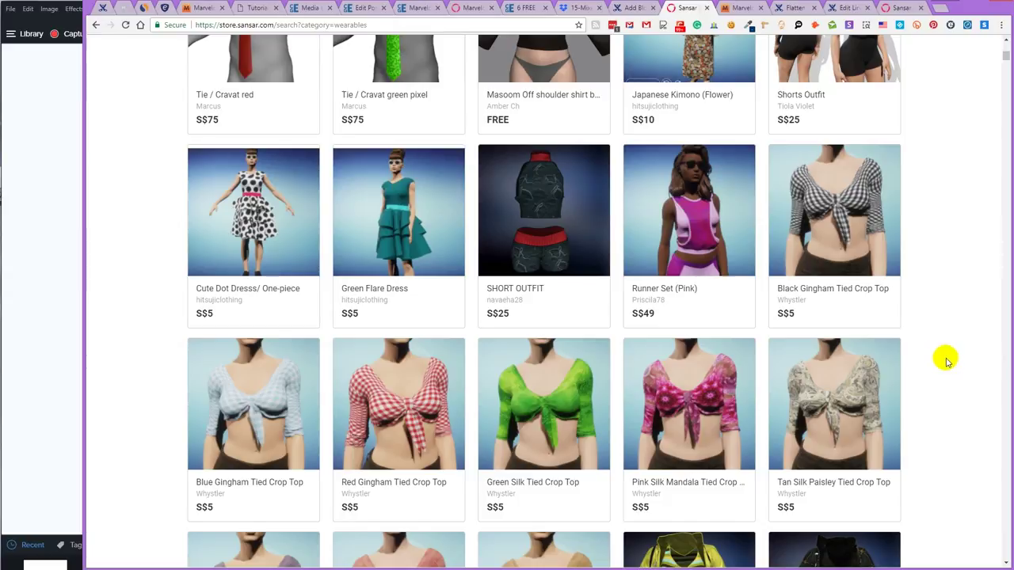
scroll(938, 356, up, 1)
scroll(946, 349, down, 1)
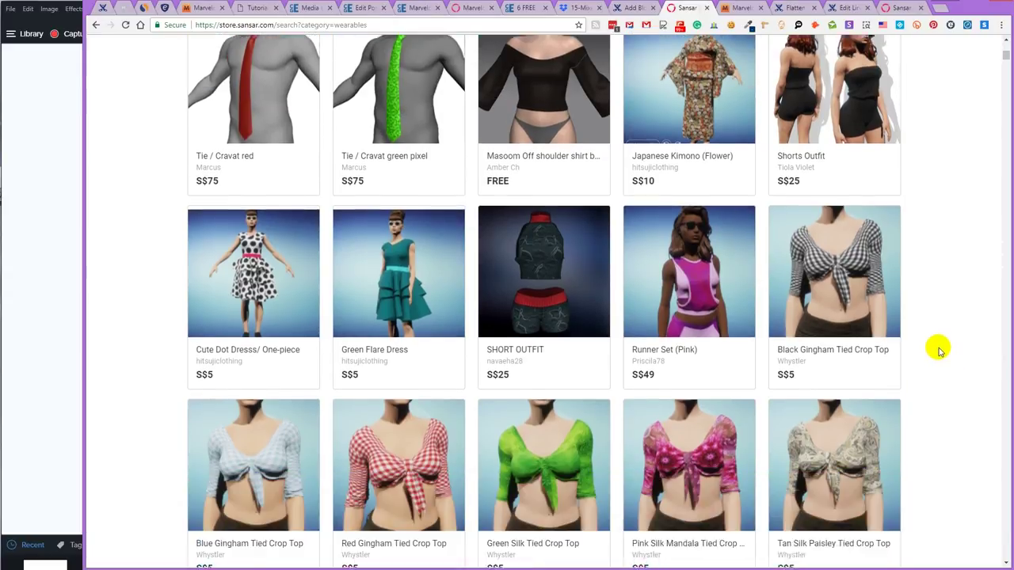
scroll(950, 341, down, 1)
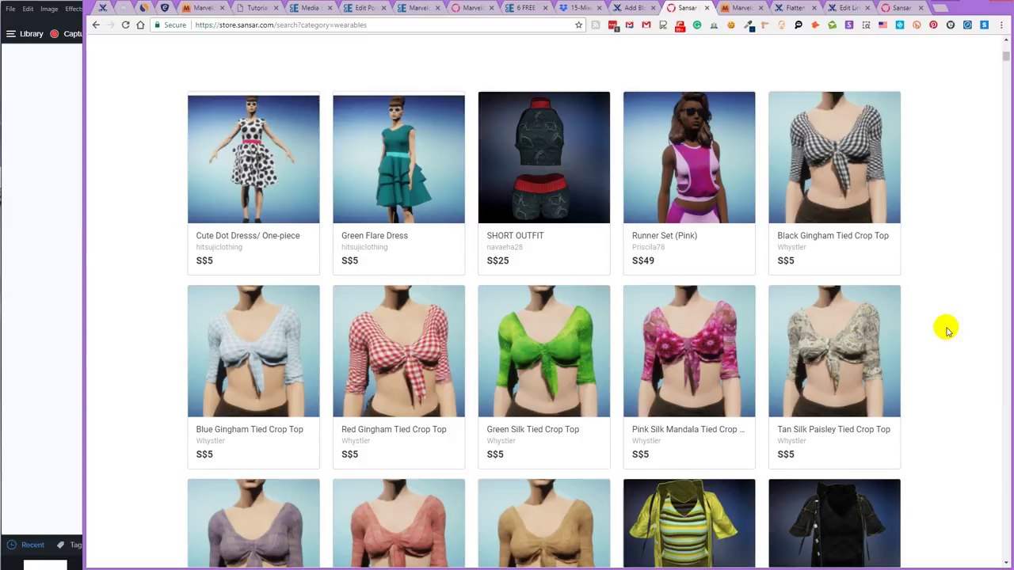
scroll(941, 329, down, 3)
scroll(941, 329, down, 2)
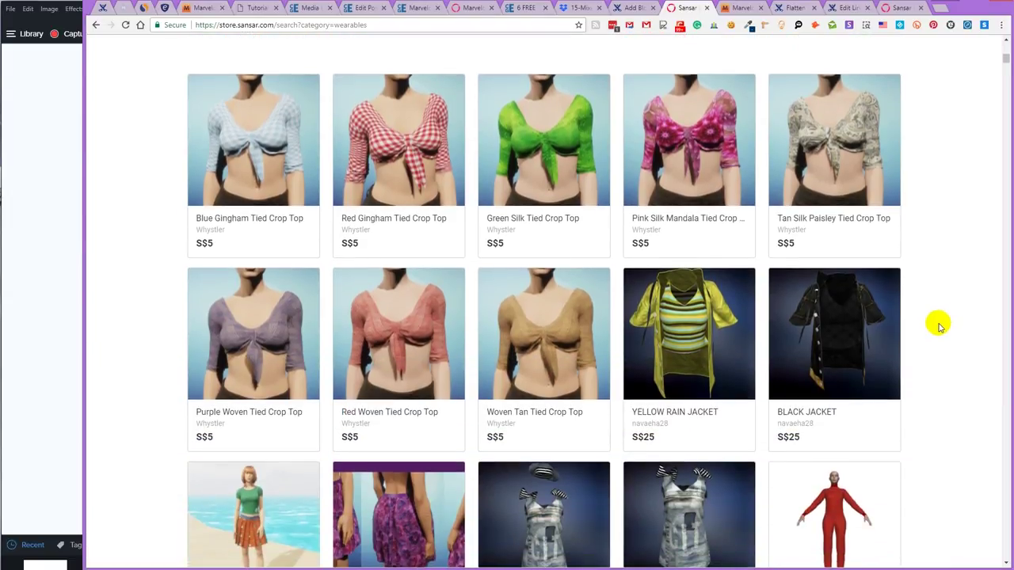
scroll(947, 314, up, 10)
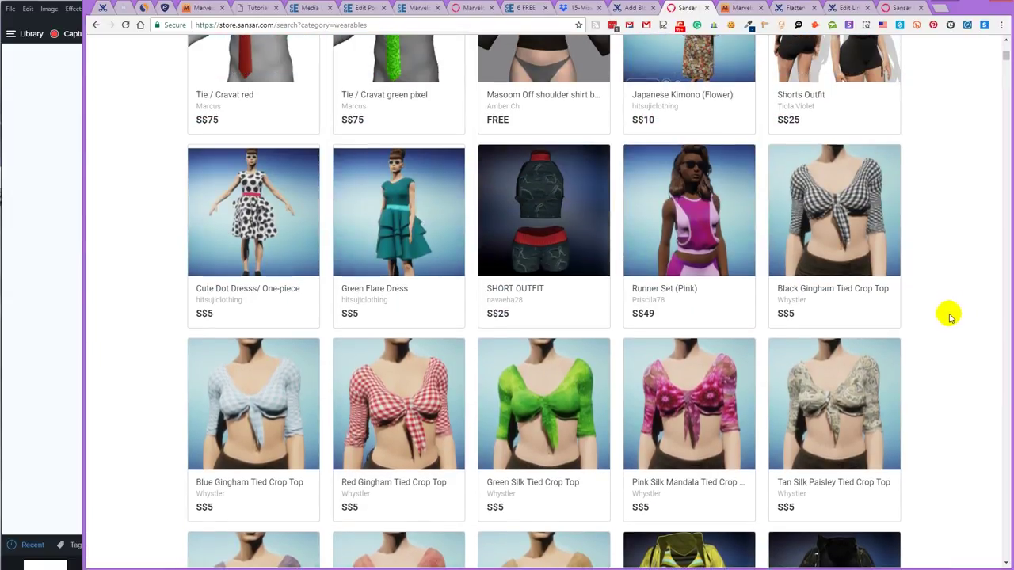
scroll(950, 317, up, 8)
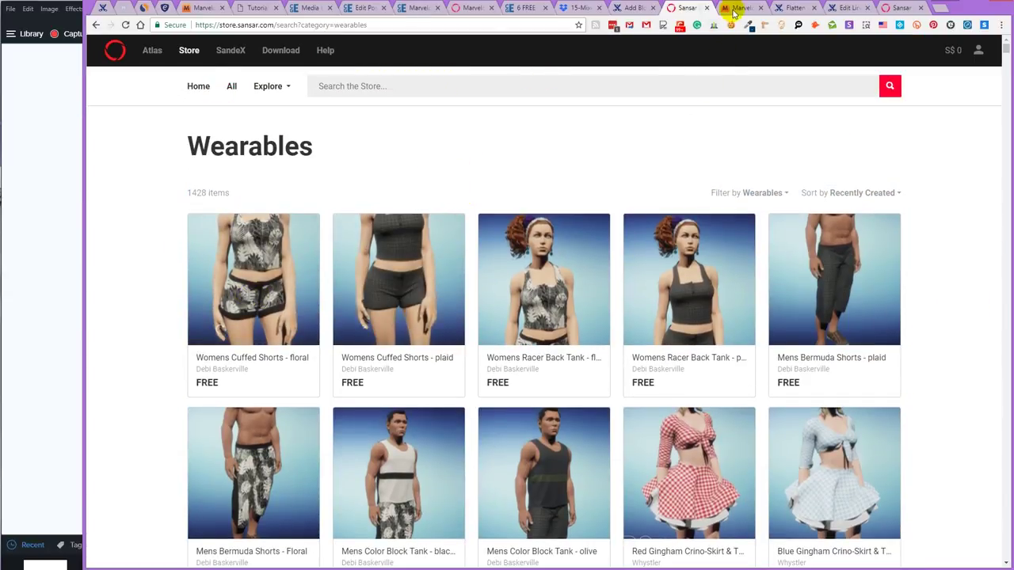
Return to the shirt's edit page, review its images and details, and open Manage Listings in a separate browser tab
click(901, 7)
scroll(785, 406, down, 2)
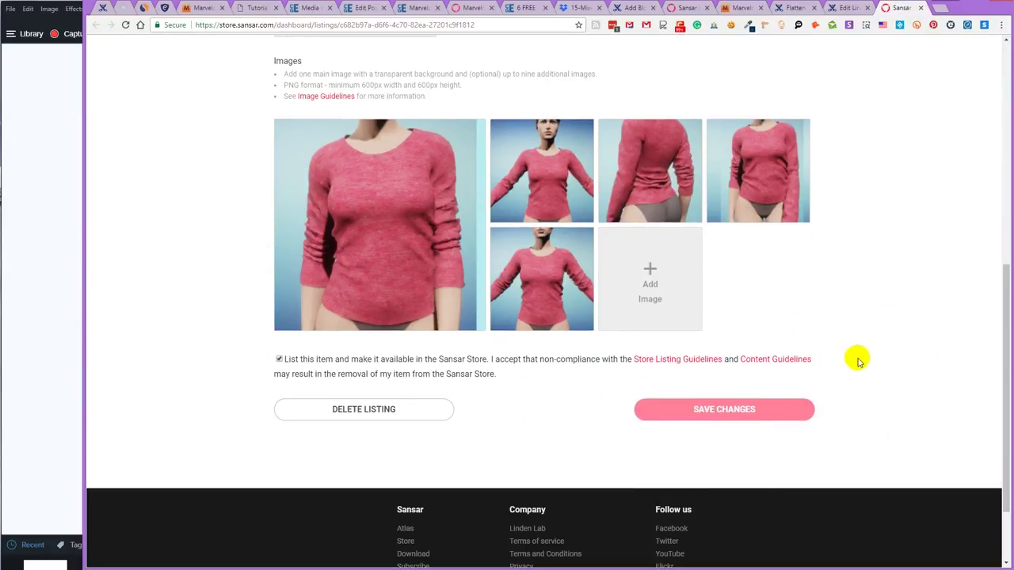
scroll(878, 367, up, 1)
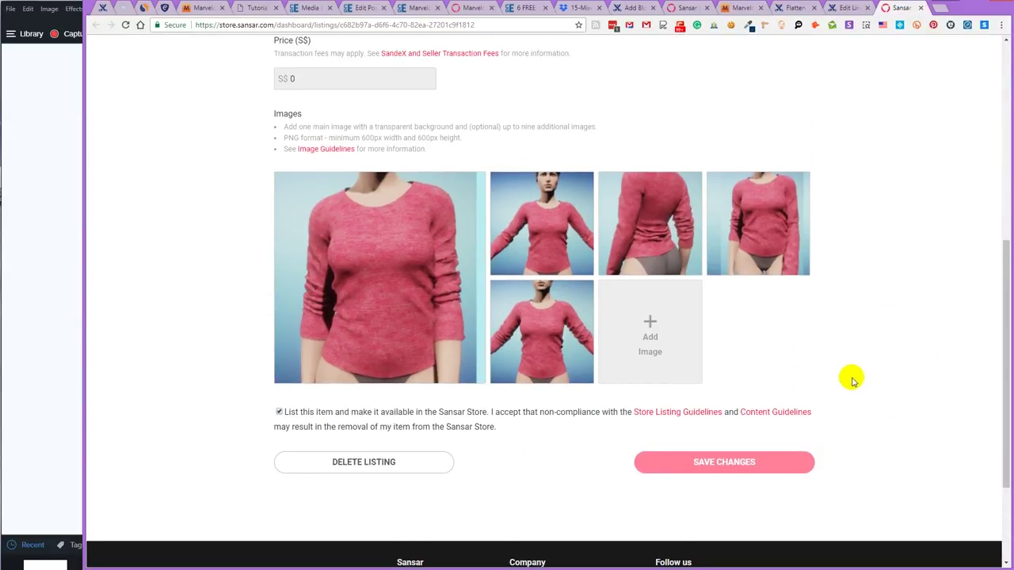
scroll(882, 373, up, 5)
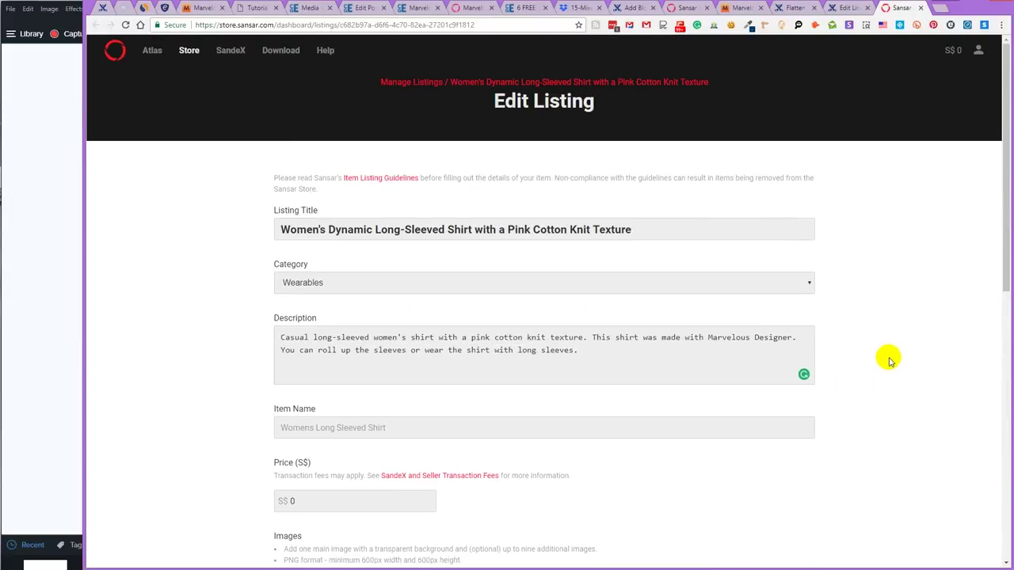
click(976, 54)
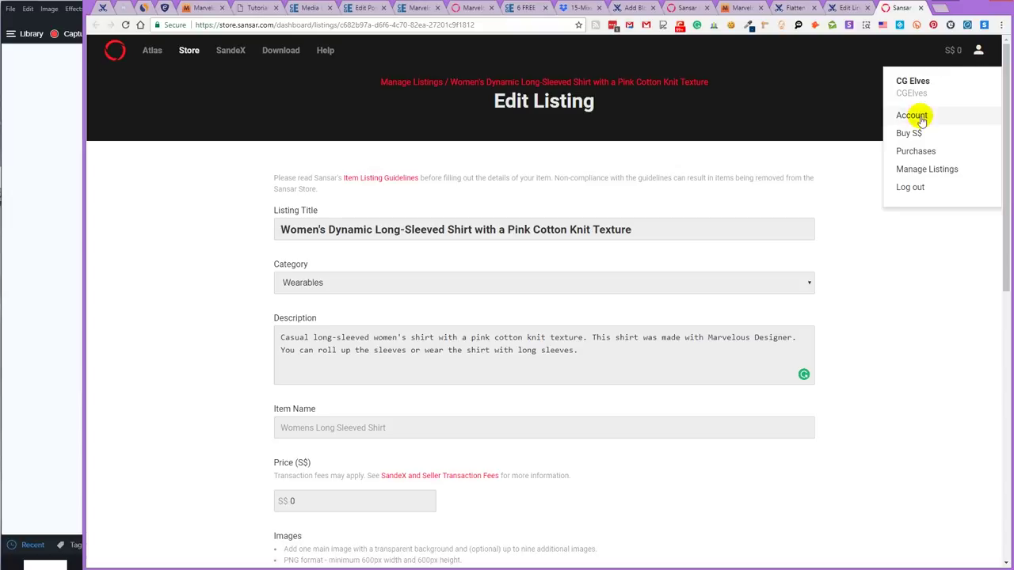
right_click(921, 174)
click(933, 182)
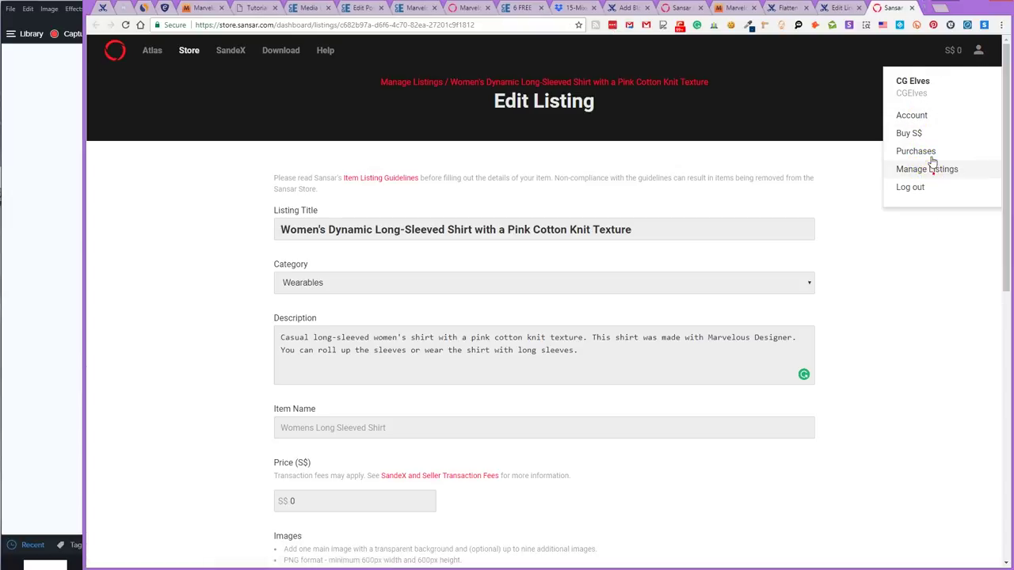
click(867, 172)
click(902, 9)
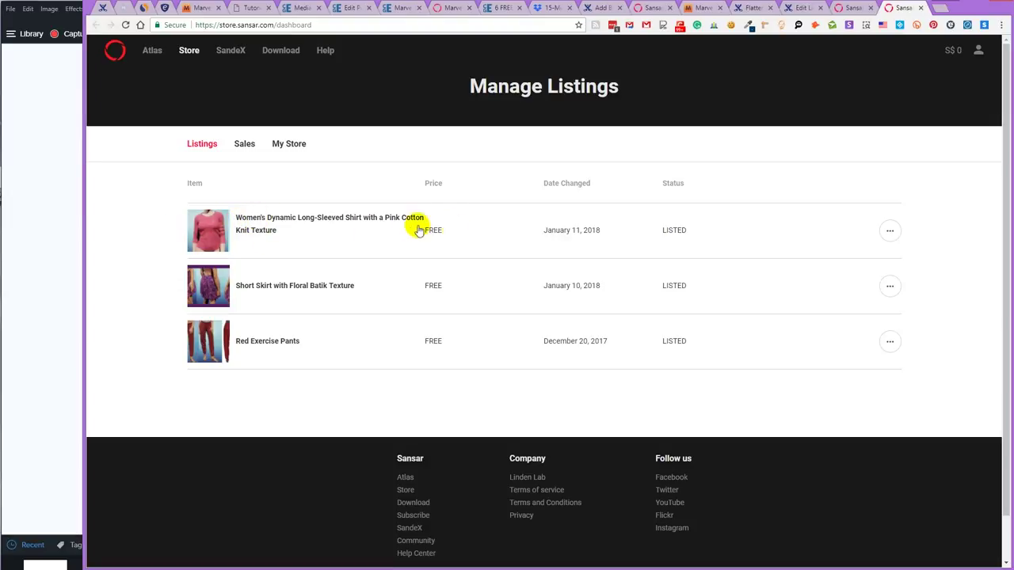
Close the shirt's edit page and open its public store page from the Manage Listings page
click(891, 231)
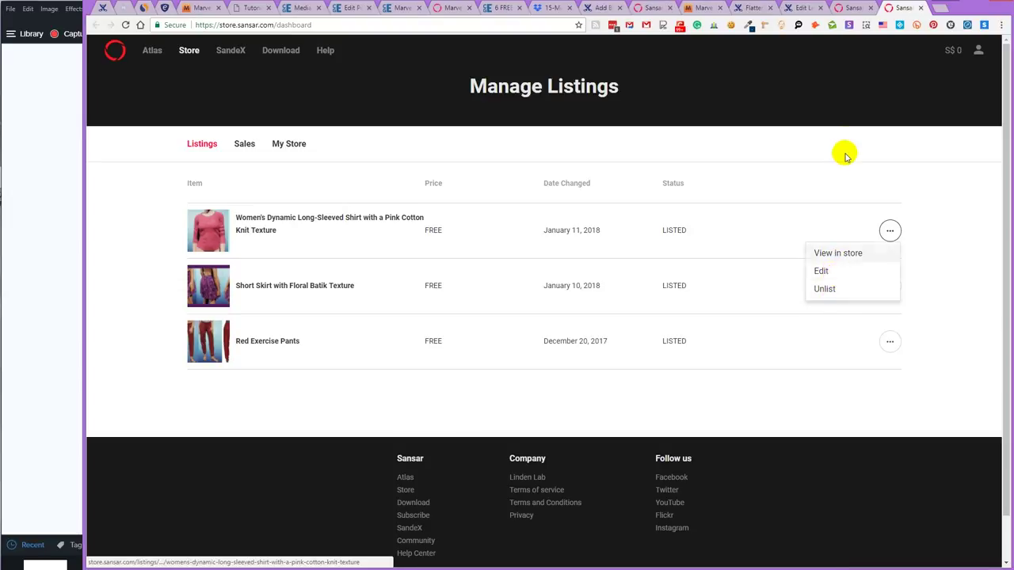
click(846, 9)
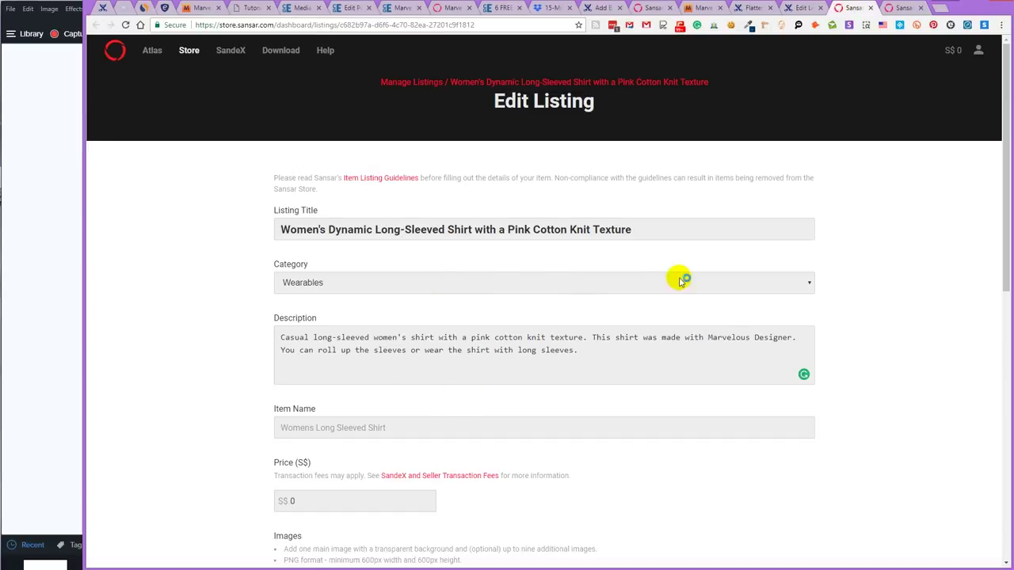
click(871, 8)
click(889, 230)
click(838, 253)
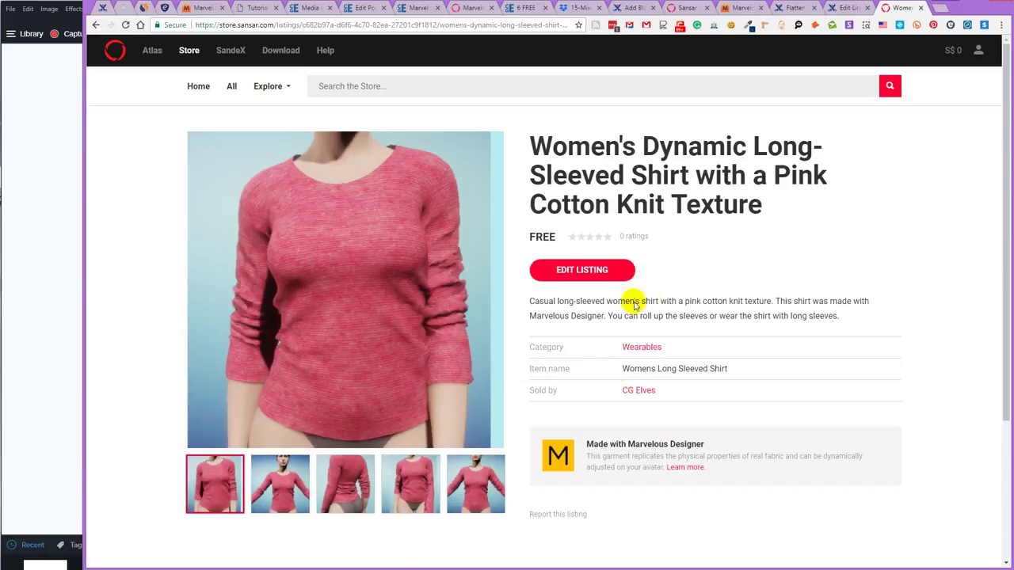
Examine the shirt's product images, from the back view to the side view, and the rest of the store page
click(357, 478)
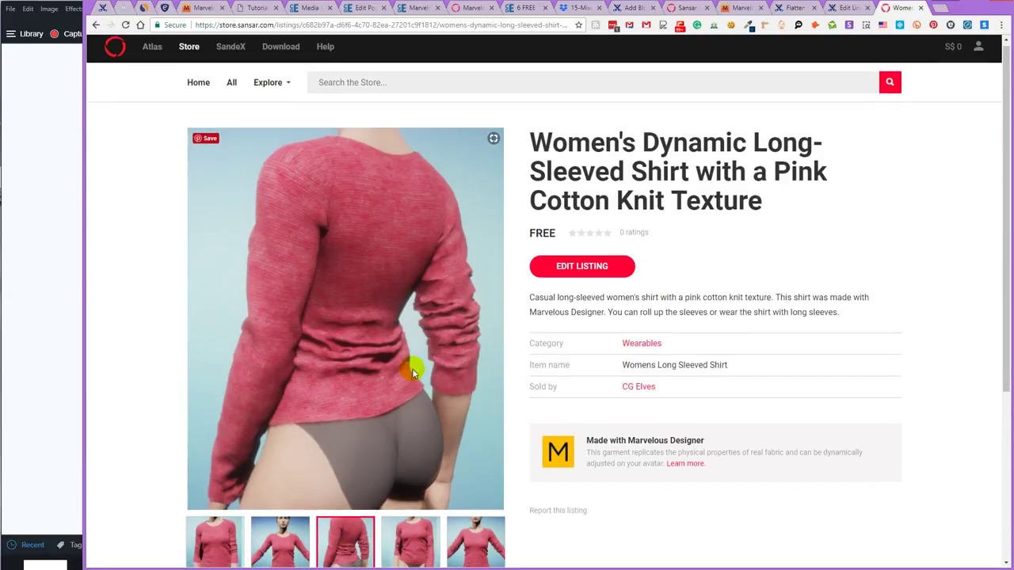
scroll(412, 368, down, 4)
scroll(460, 360, up, 3)
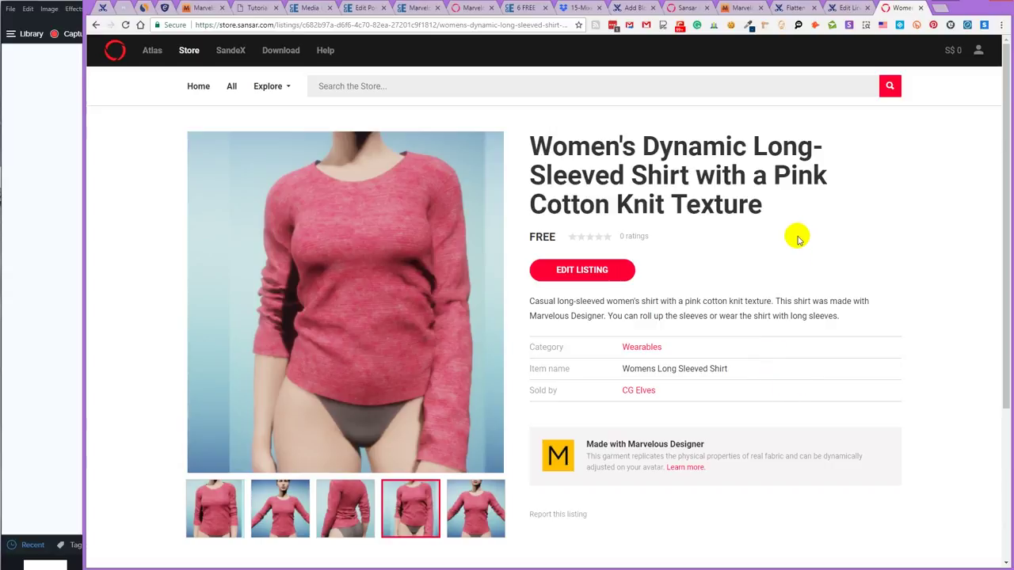
mouse_move(595, 237)
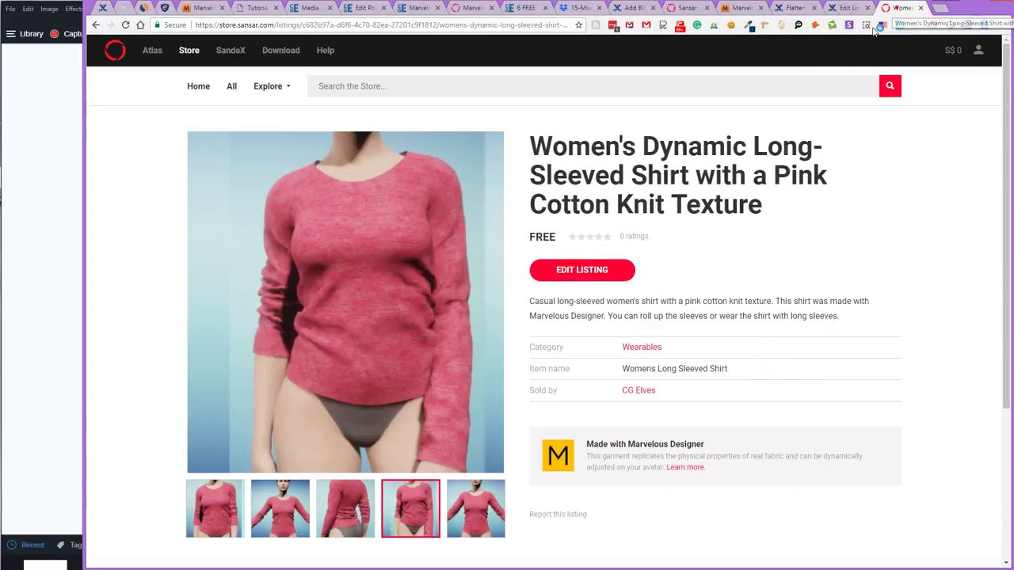
Go back to Manage Listings and review the sales history of the store's items
click(979, 54)
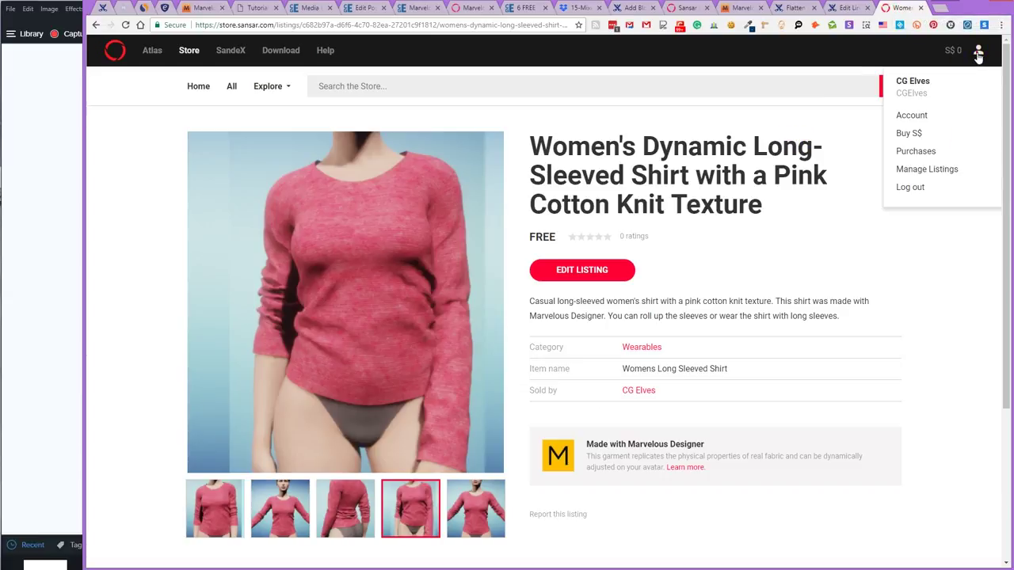
click(922, 168)
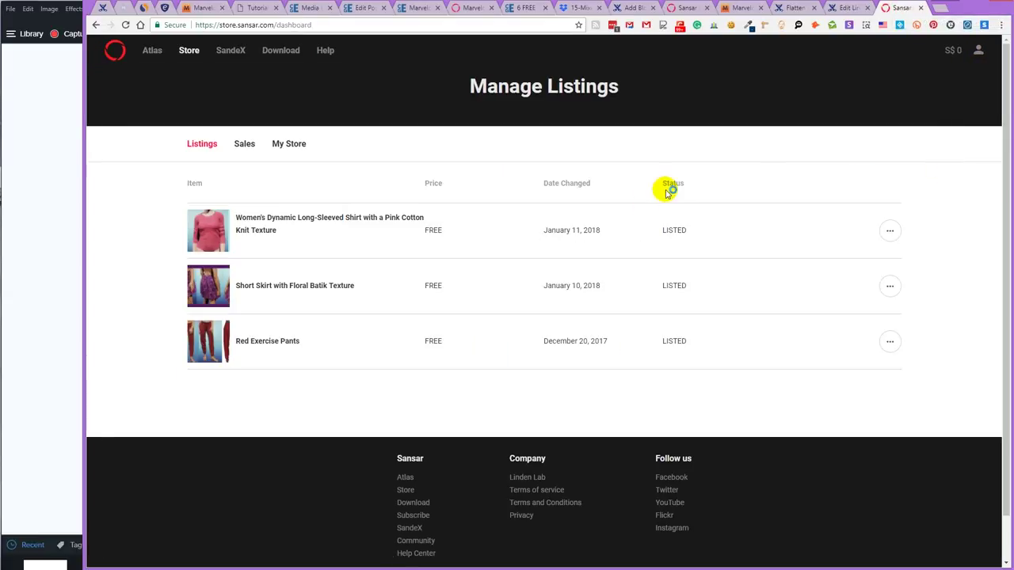
click(244, 145)
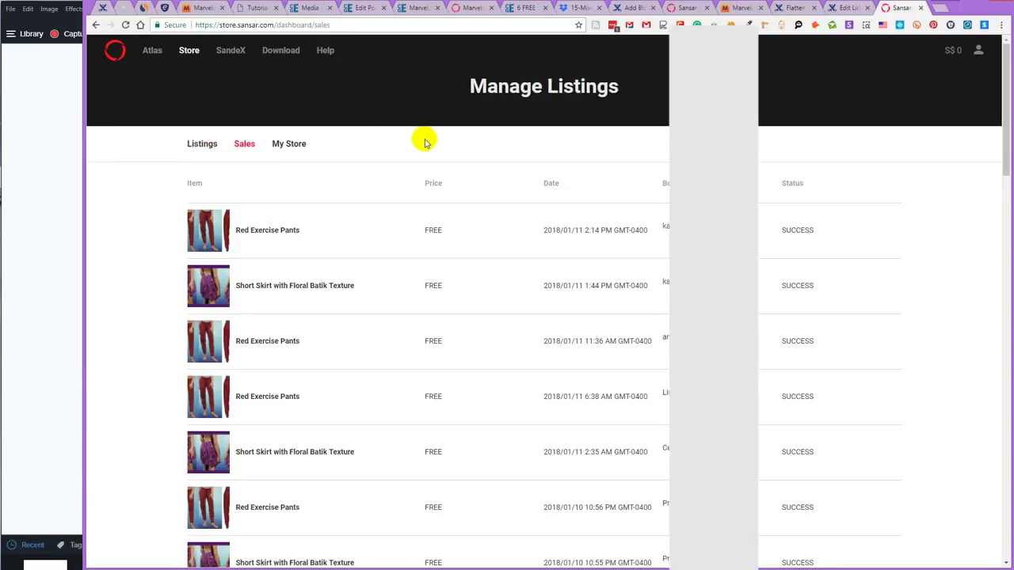
scroll(420, 139, down, 3)
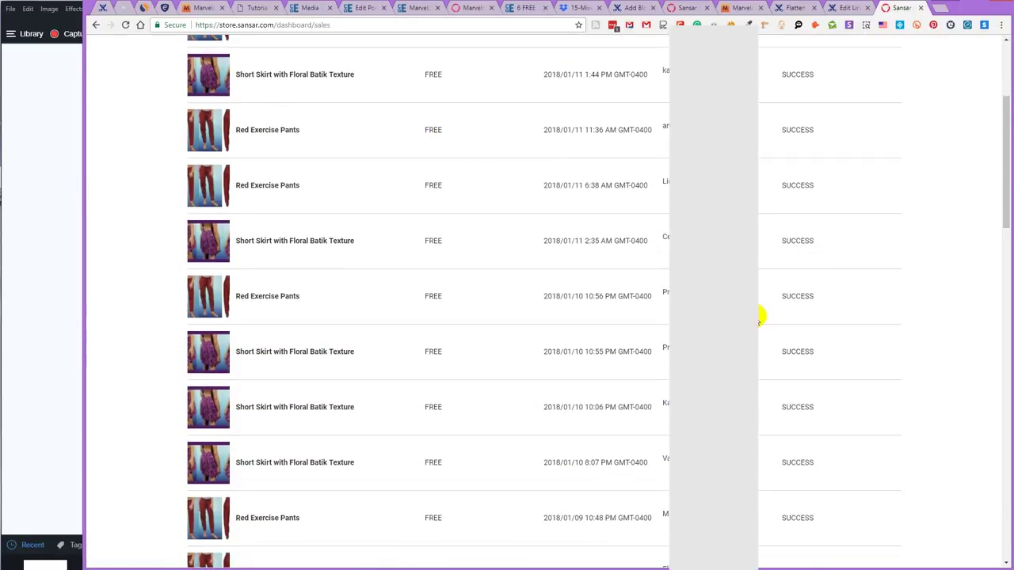
scroll(758, 316, down, 3)
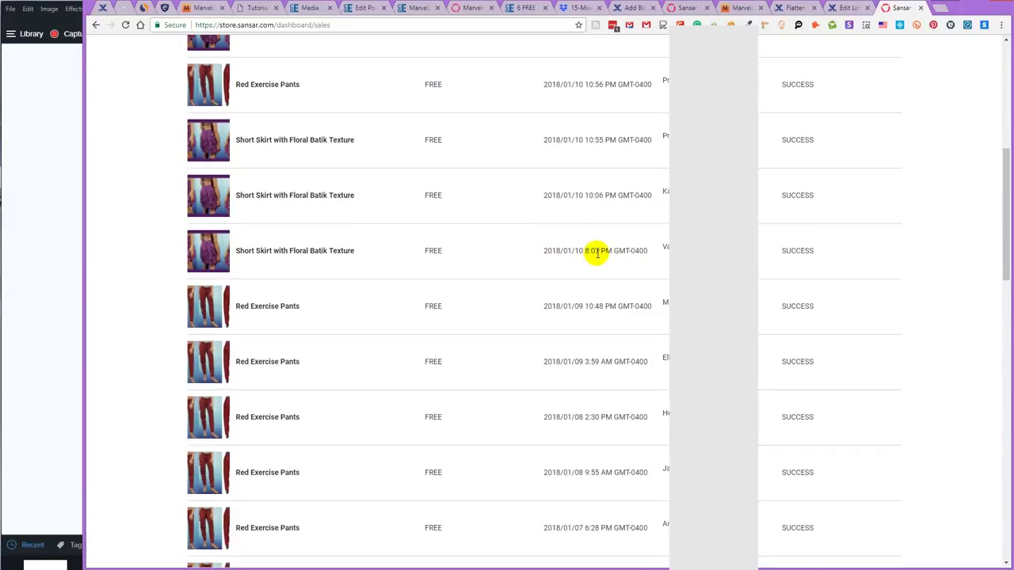
scroll(597, 254, down, 15)
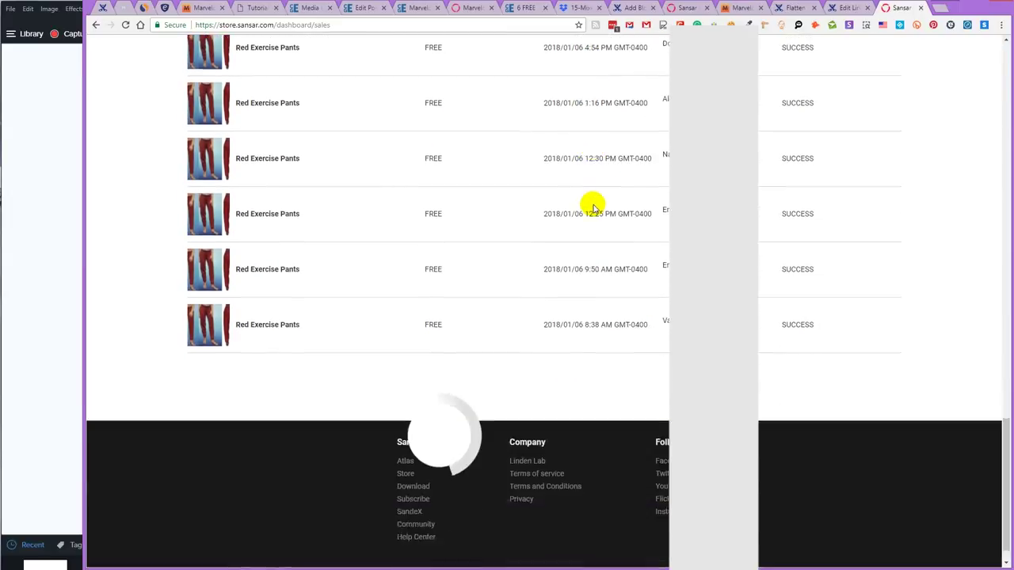
scroll(595, 209, down, 15)
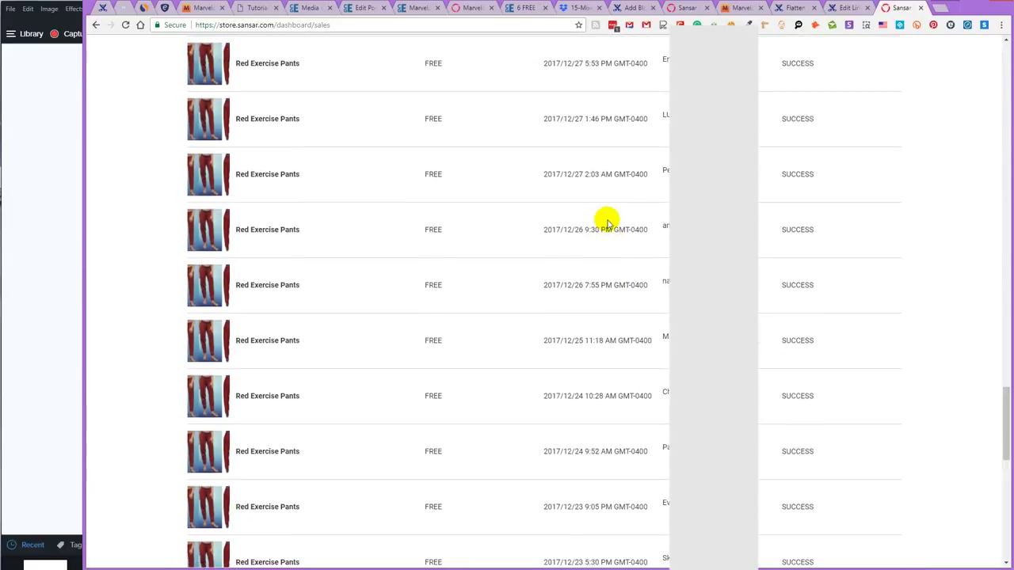
scroll(607, 222, down, 10)
scroll(611, 225, down, 10)
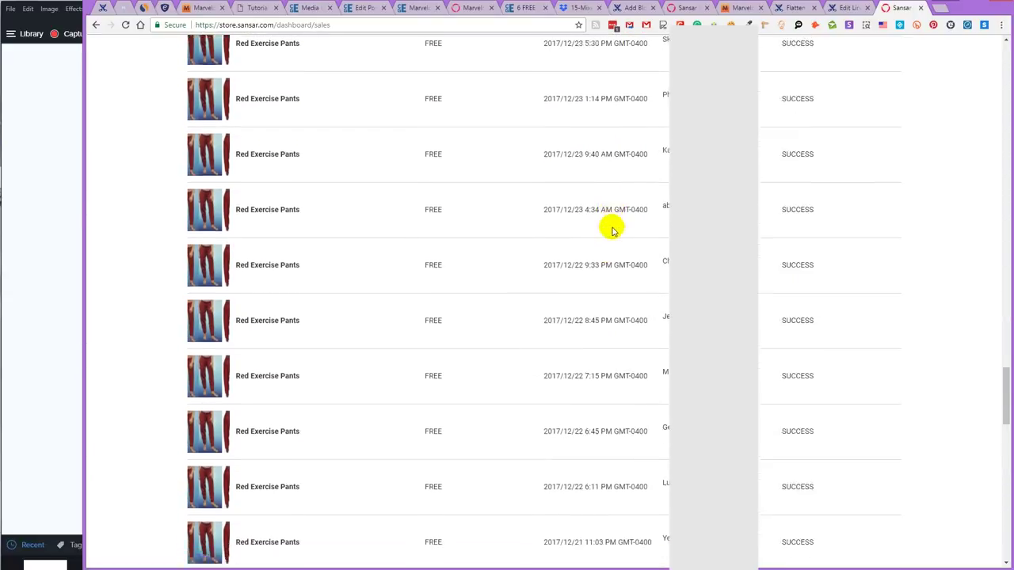
scroll(616, 218, down, 2)
Open the My Store banner settings and view the public store page
click(291, 145)
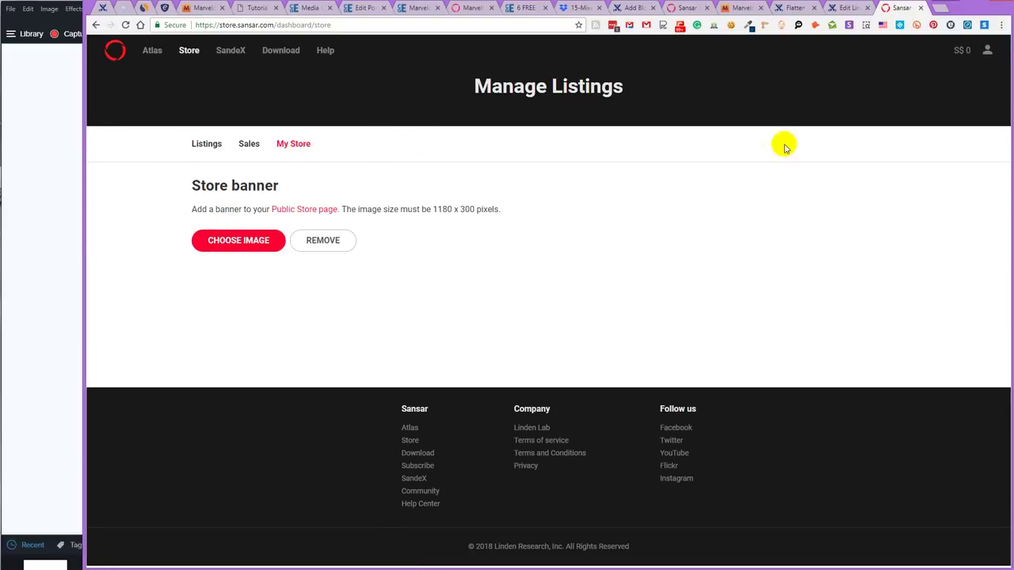
click(324, 209)
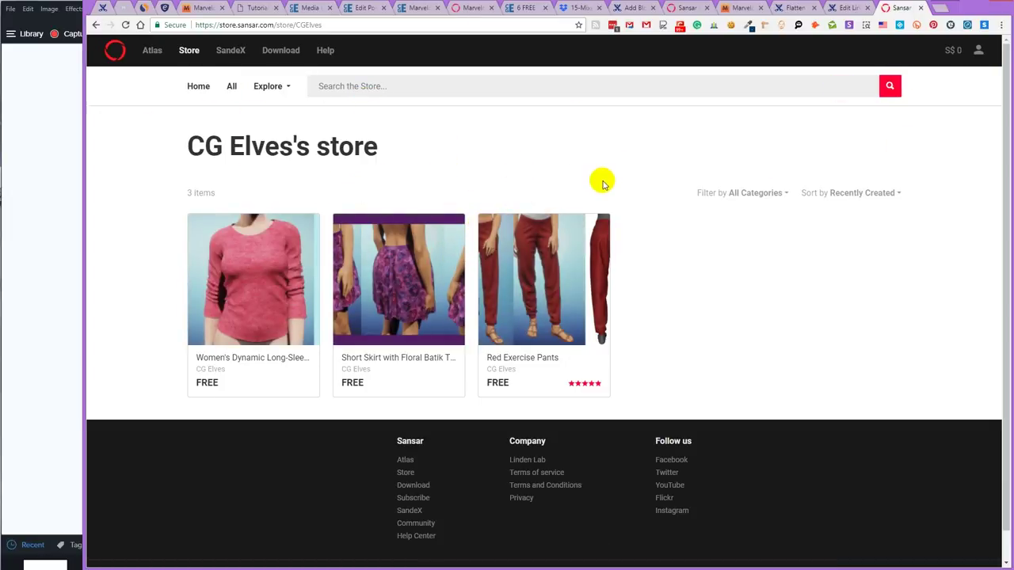
Go back to the Wearables category and check its sorting options, choosing Recently Created to find the shirt
click(683, 8)
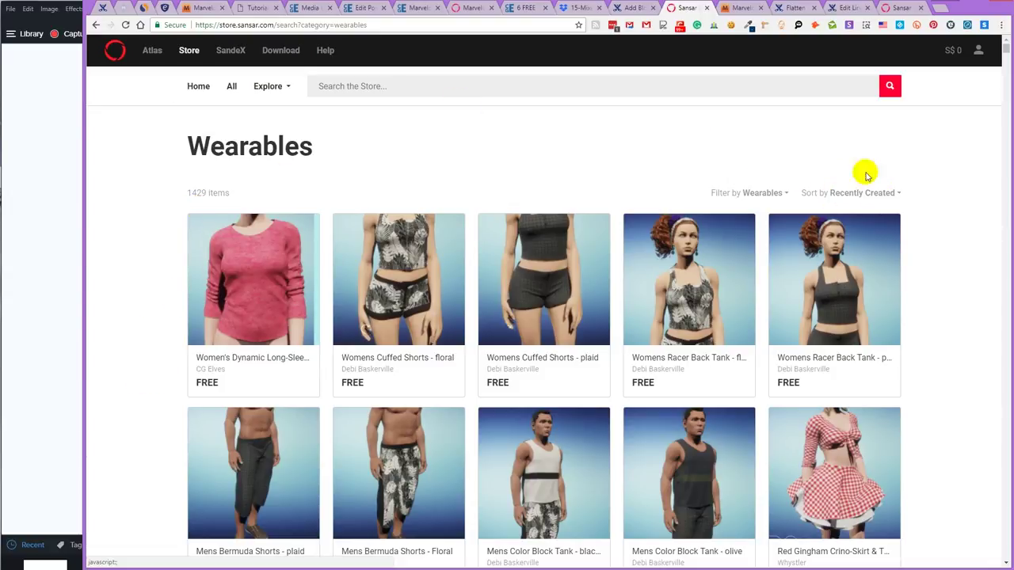
click(893, 192)
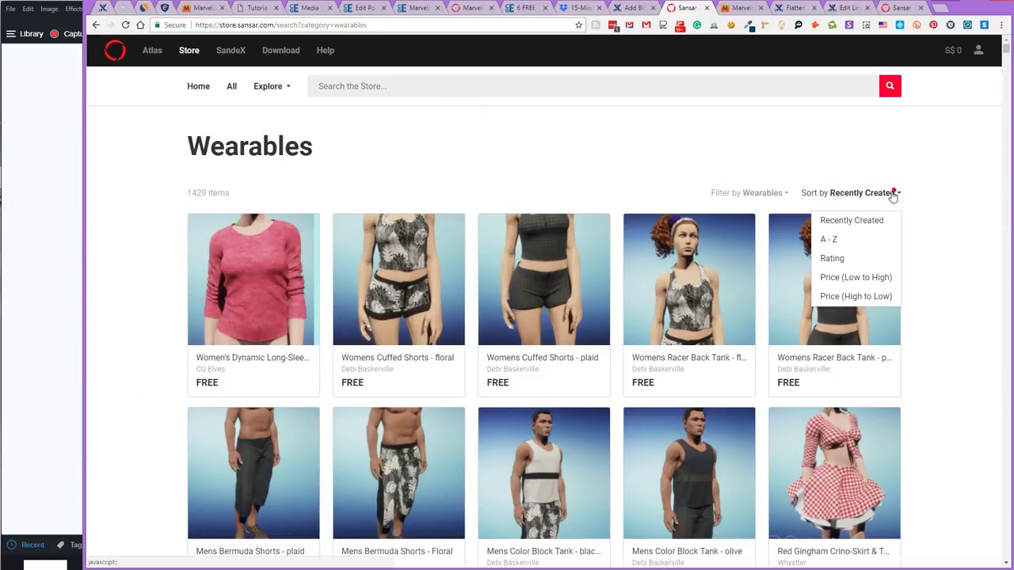
click(839, 241)
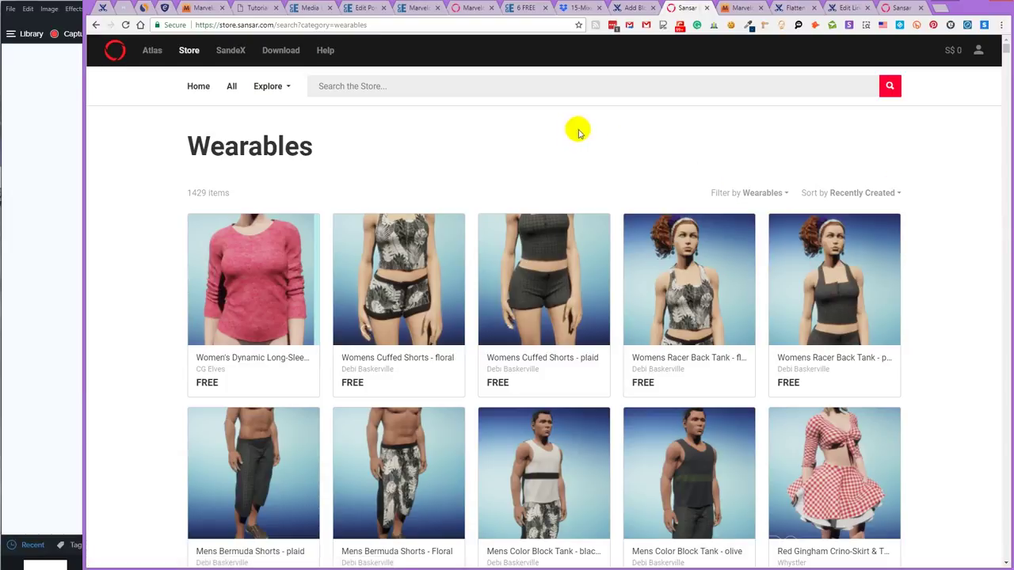
click(868, 193)
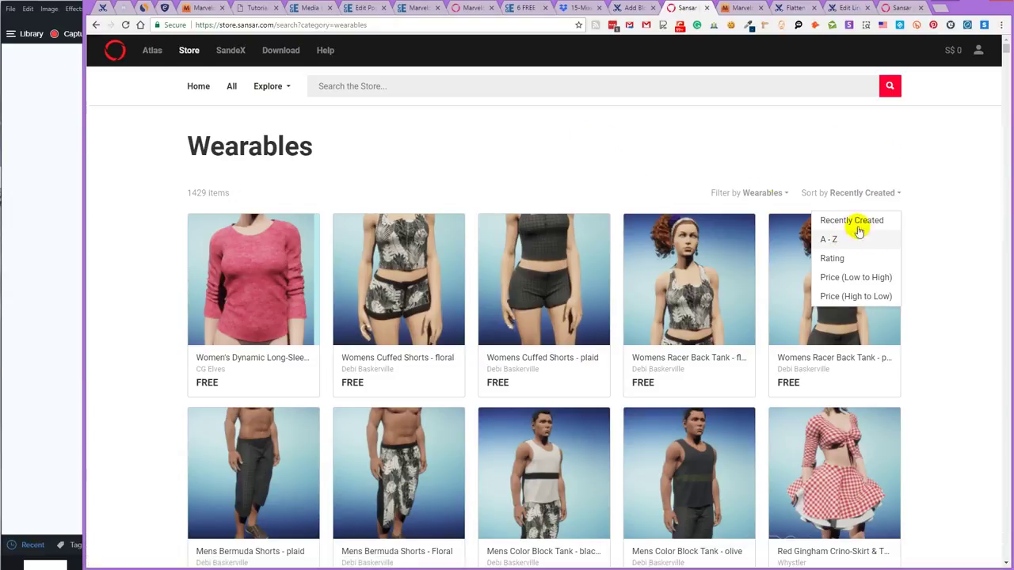
click(855, 226)
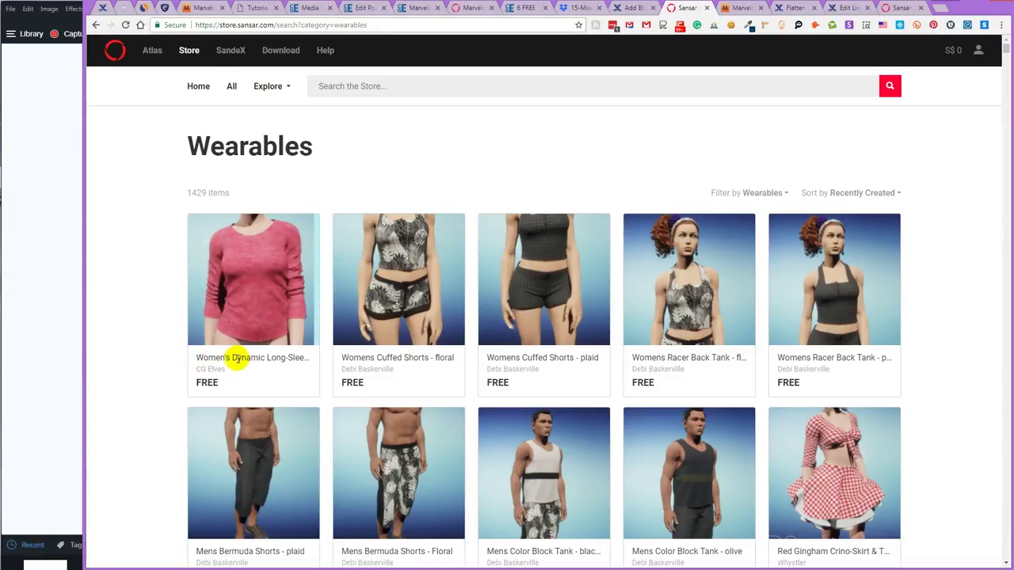